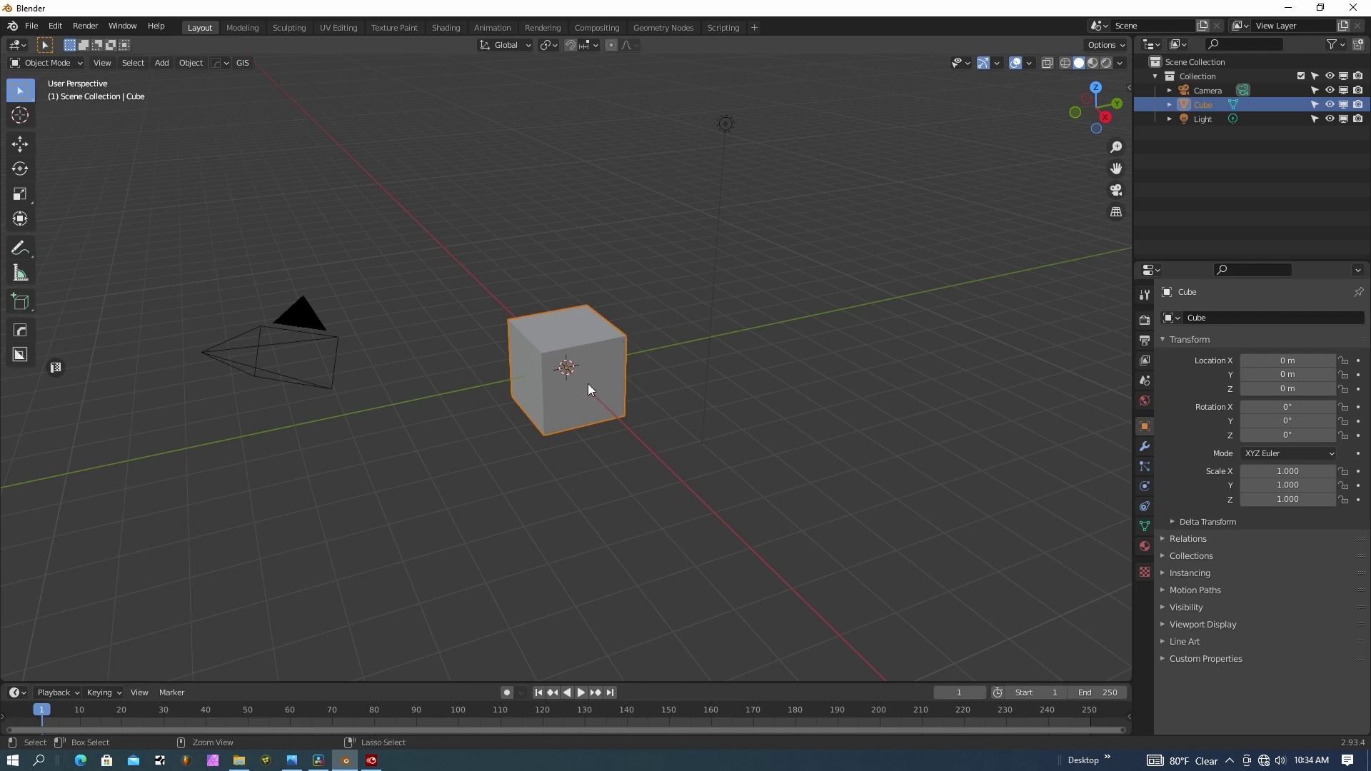
- From the right view, use BoxCutter to cut a notch along the cube's bottom, forming feet
{"action": "middle_click_drag", "start_coordinate": [587, 387], "coordinate": [581, 395], "text": "ctrl"}
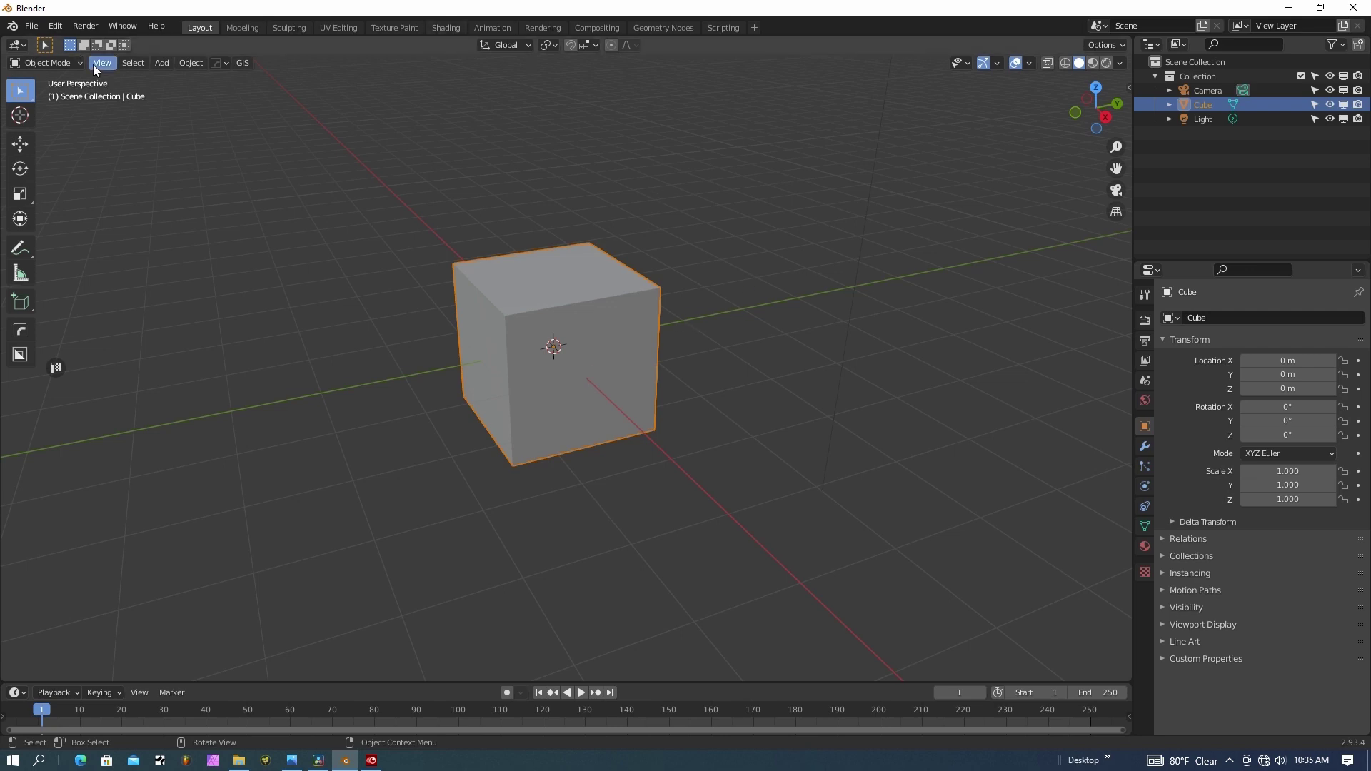
{"action": "left_click", "coordinate": [1106, 120]}
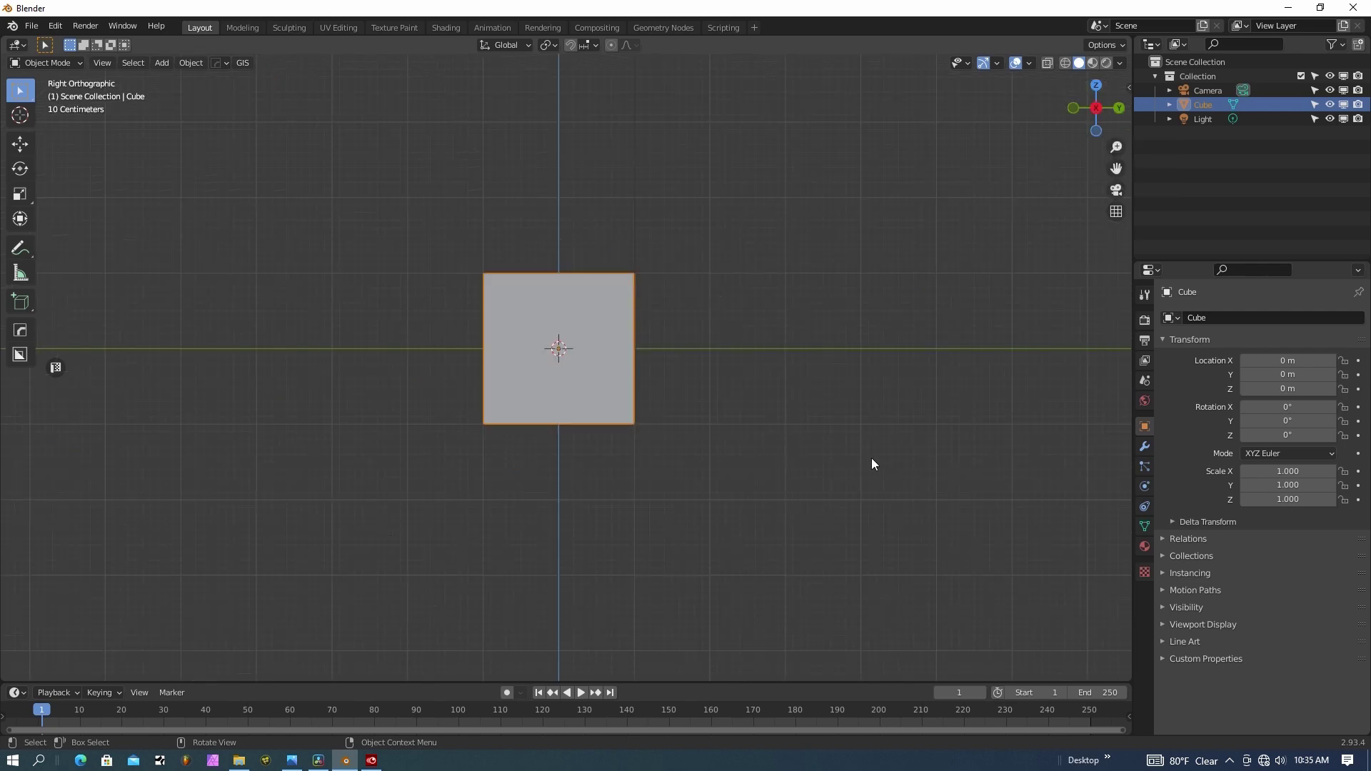
{"action": "key", "text": "alt+w"}
{"action": "mouse_move", "coordinate": [499, 435]}
{"action": "left_mouse_down"}
{"action": "mouse_move", "coordinate": [505, 420]}
{"action": "mouse_move", "coordinate": [619, 410]}
{"action": "left_mouse_up"}
{"action": "mouse_move", "coordinate": [619, 410]}
{"action": "middle_mouse_down"}
{"action": "mouse_move", "coordinate": [671, 419]}
{"action": "mouse_move", "coordinate": [624, 513]}
{"action": "mouse_move", "coordinate": [520, 478]}
{"action": "mouse_move", "coordinate": [673, 229]}
{"action": "middle_mouse_up"}
- From the top view, draw a box cut that hollows out the cube's top
{"action": "left_click", "coordinate": [1094, 107]}
{"action": "left_click_drag", "start_coordinate": [516, 341], "coordinate": [596, 411]}
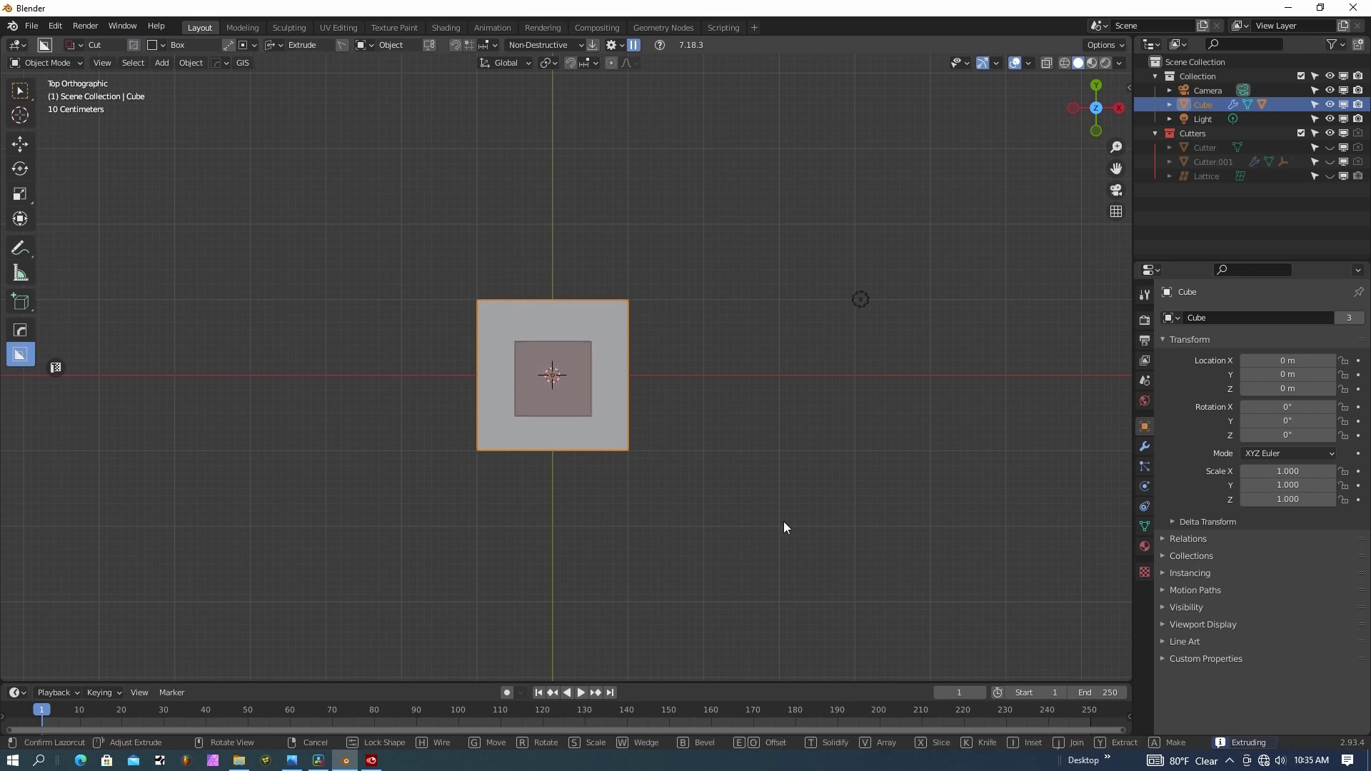
{"action": "middle_click_drag", "start_coordinate": [784, 526], "coordinate": [1111, 110]}
- From the front view, cut across the top to raise the side walls, then orbit to check
{"action": "left_click", "coordinate": [1111, 110]}
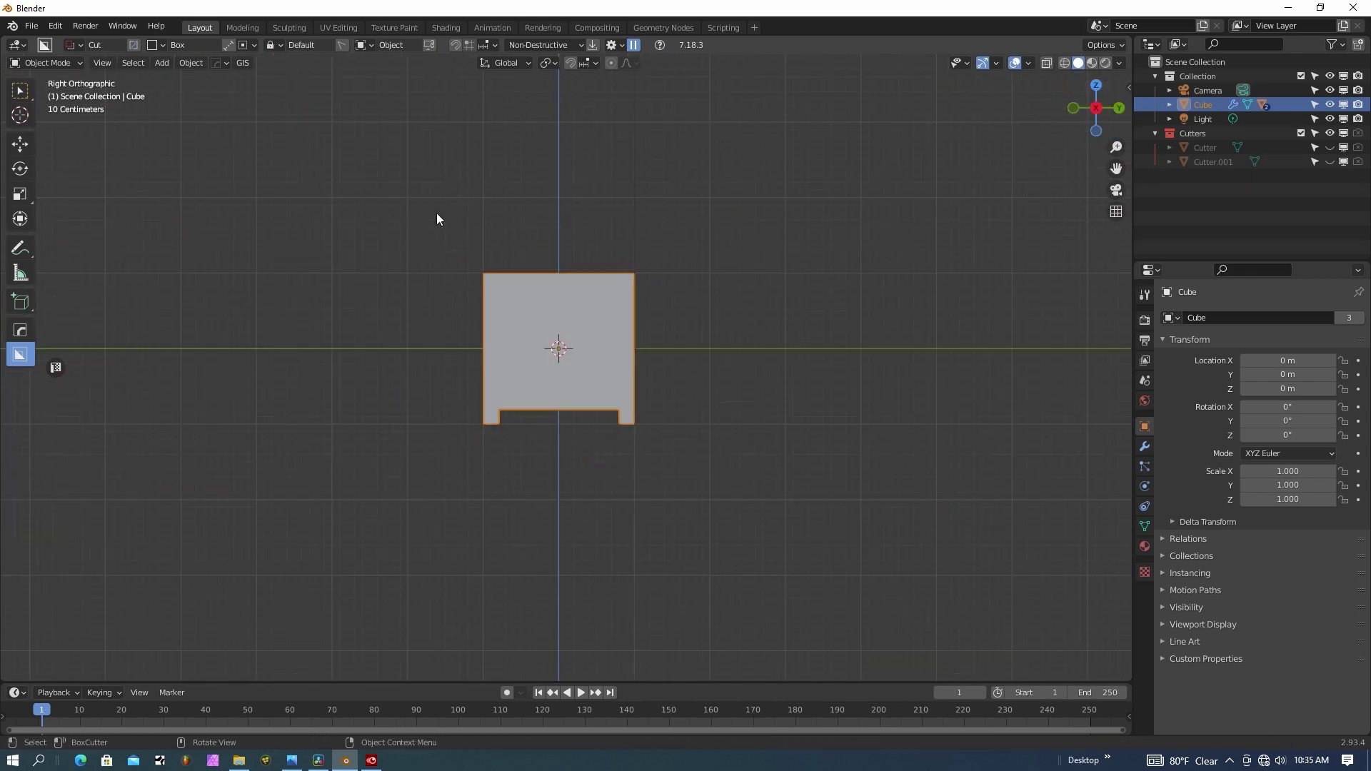
{"action": "mouse_move", "coordinate": [492, 268]}
{"action": "left_mouse_down"}
{"action": "mouse_move", "coordinate": [607, 297]}
{"action": "mouse_move", "coordinate": [698, 377]}
{"action": "left_mouse_up"}
{"action": "middle_click_drag", "start_coordinate": [698, 376], "coordinate": [682, 418]}
{"action": "left_click", "coordinate": [718, 404]}
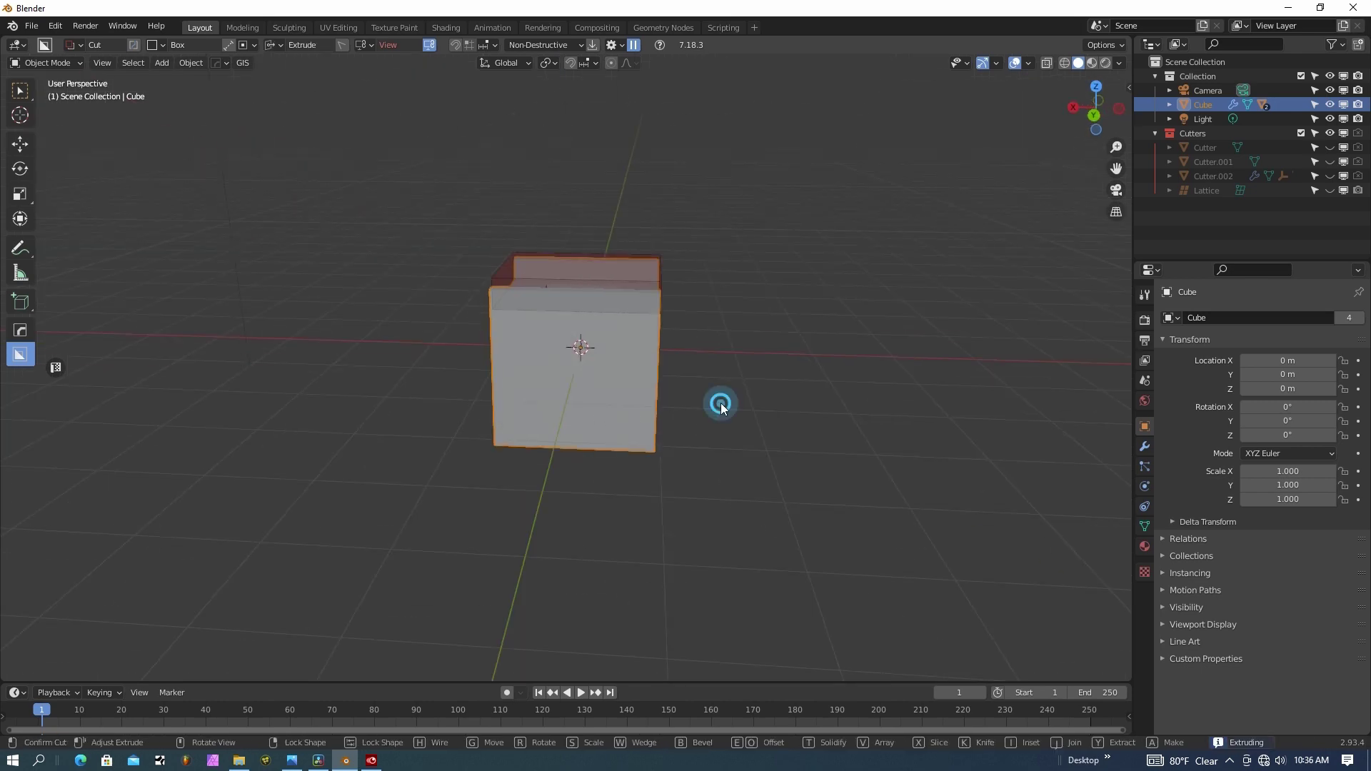
{"action": "middle_click_drag", "start_coordinate": [513, 573], "coordinate": [627, 580]}
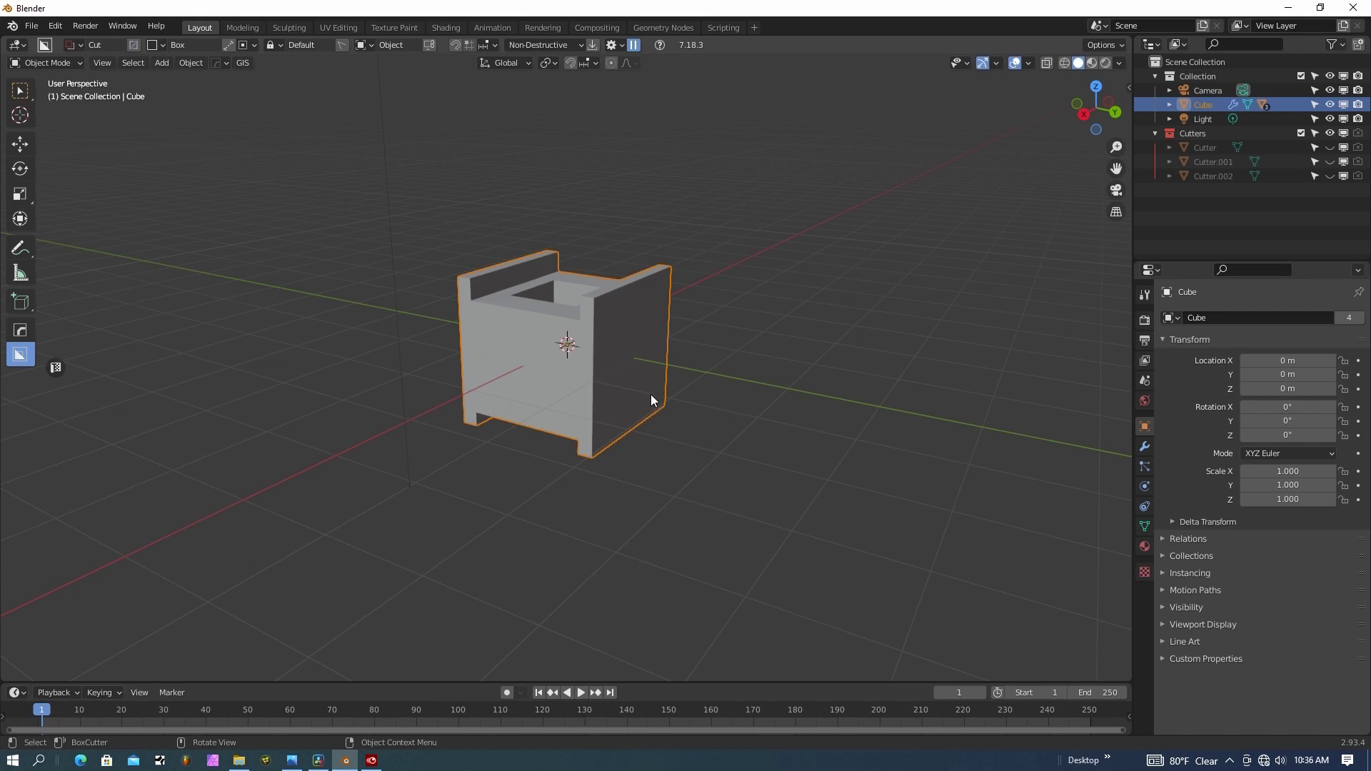
{"action": "mouse_move", "coordinate": [651, 400]}
{"action": "middle_mouse_down"}
{"action": "mouse_move", "coordinate": [692, 441]}
{"action": "mouse_move", "coordinate": [729, 437]}
{"action": "middle_mouse_up"}
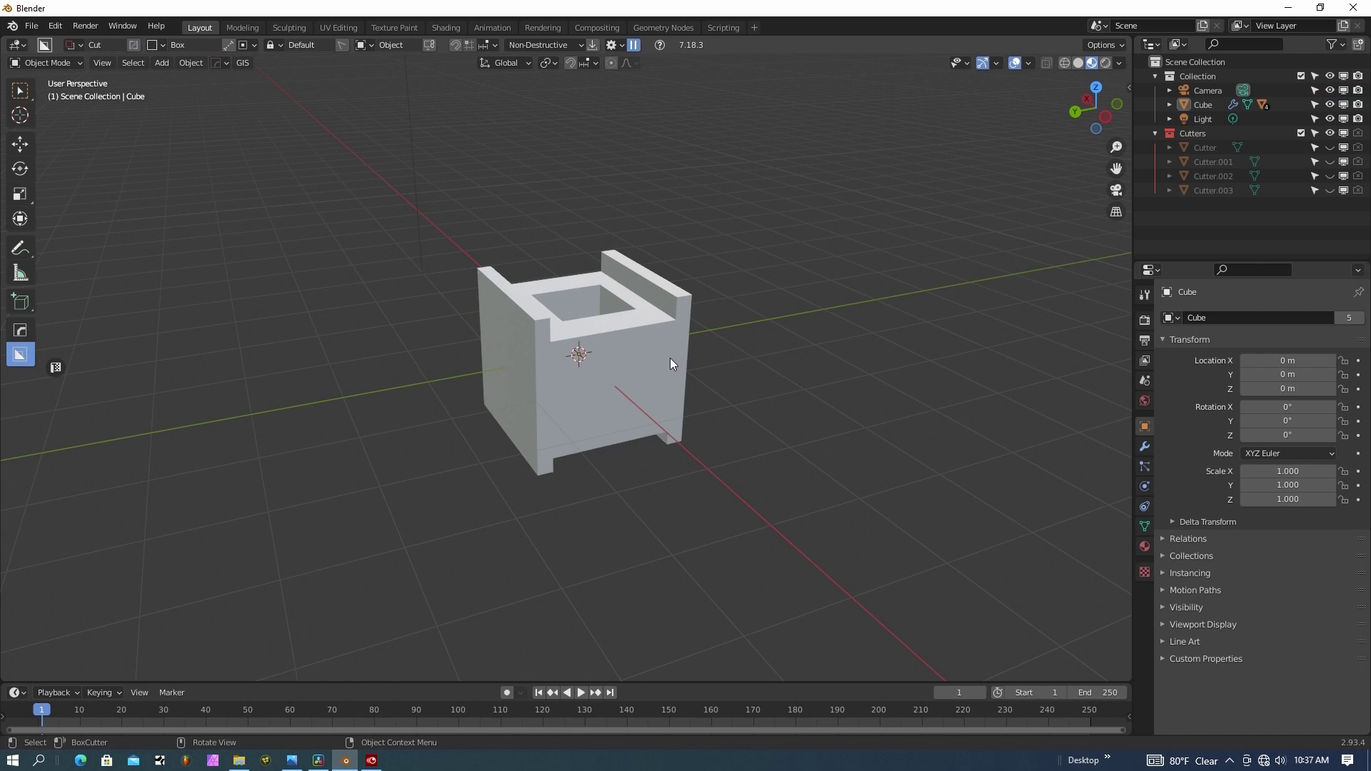
- Apply the cube's four BoxCutter Boolean modifiers permanently through the BoxCutter pie settings
{"action": "left_click", "coordinate": [677, 371]}
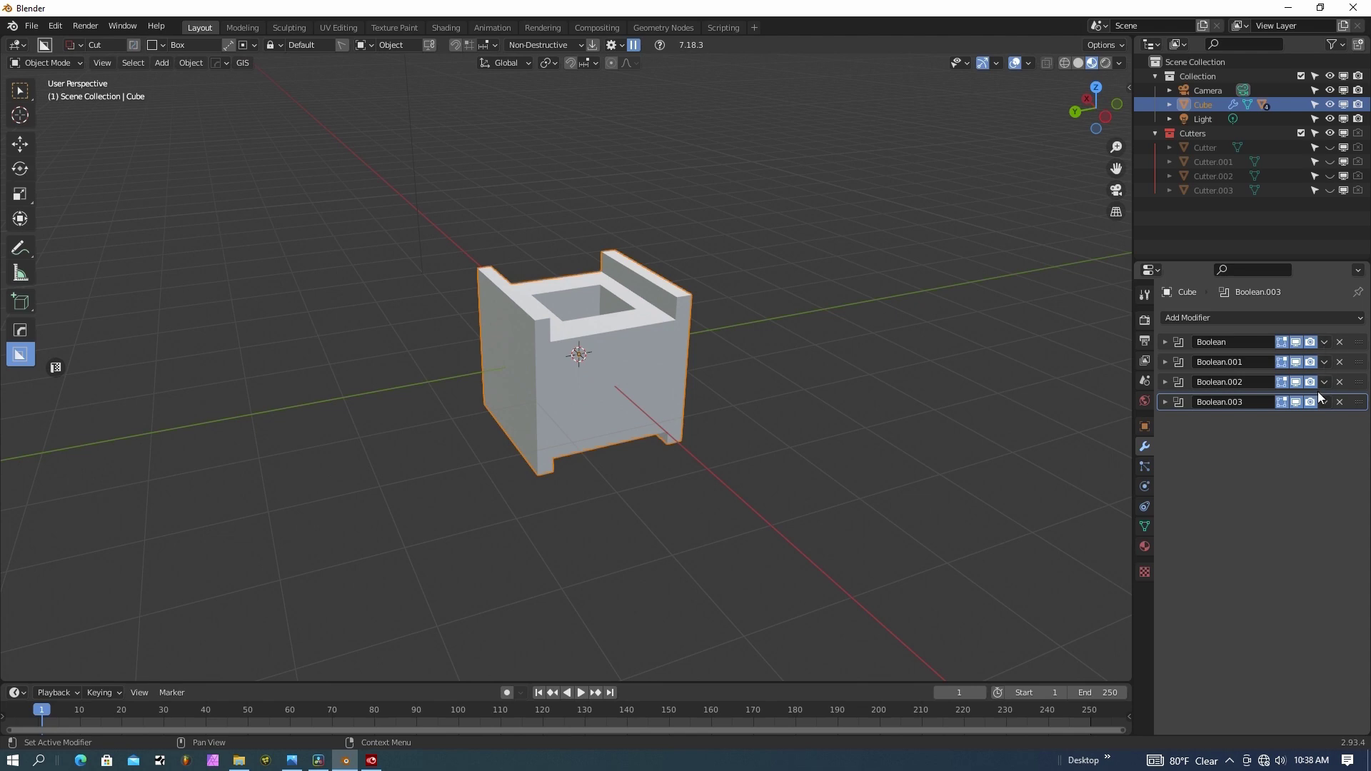
{"action": "left_click", "coordinate": [1322, 346]}
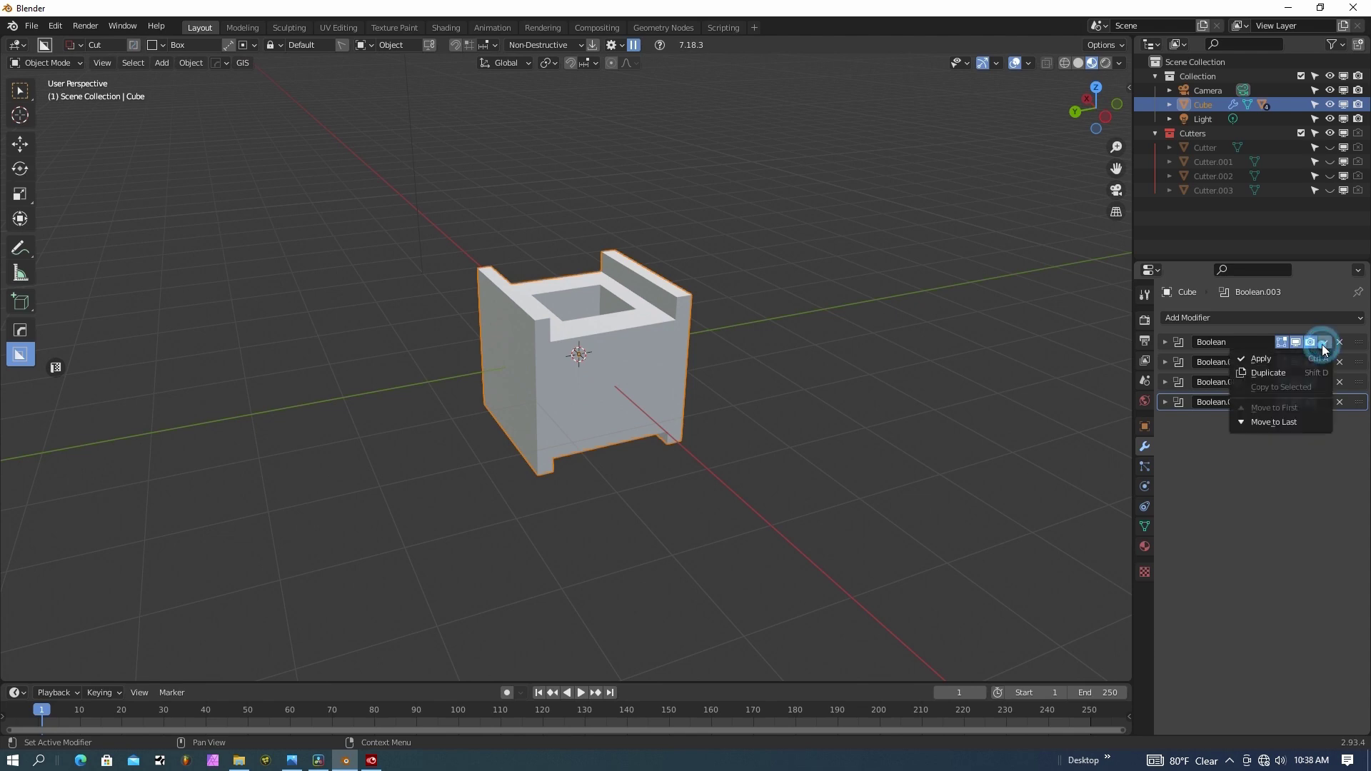
{"action": "left_click", "coordinate": [851, 422]}
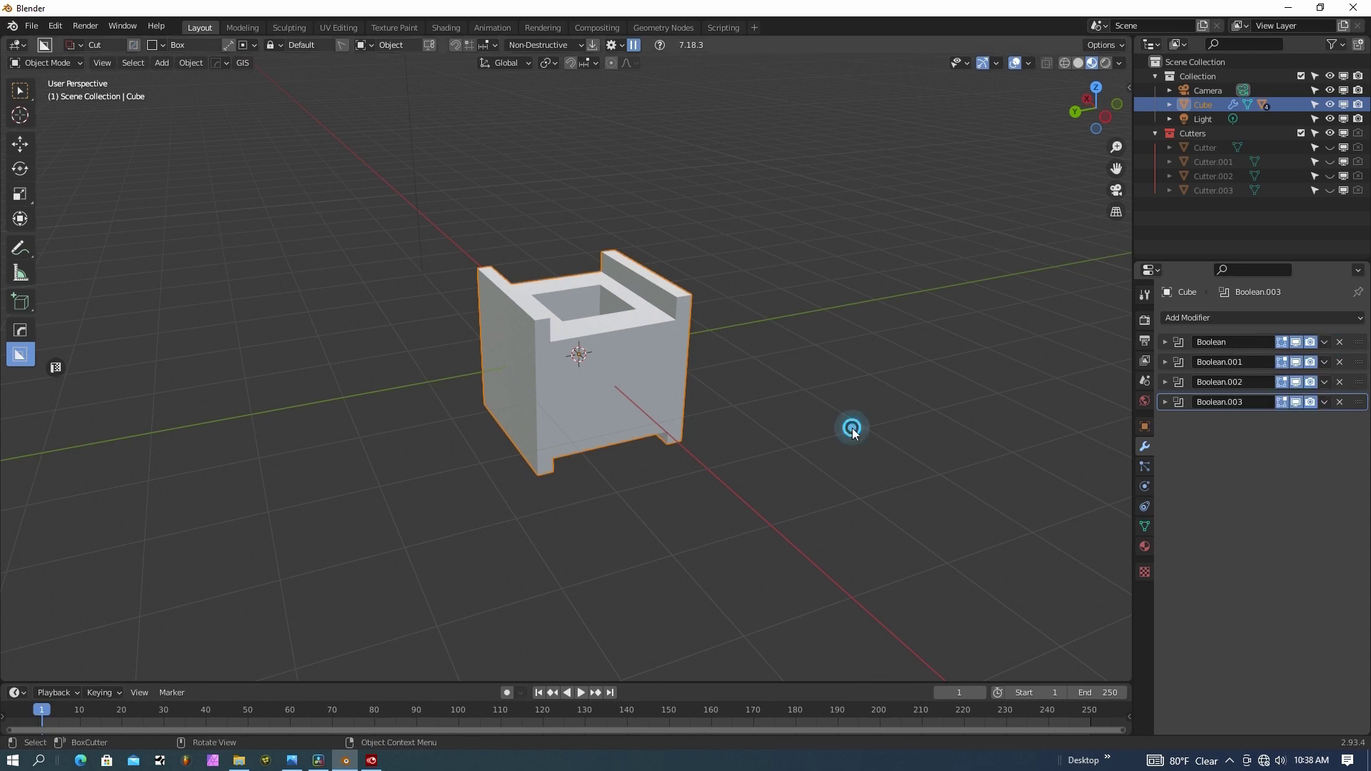
{"action": "left_click", "coordinate": [641, 380]}
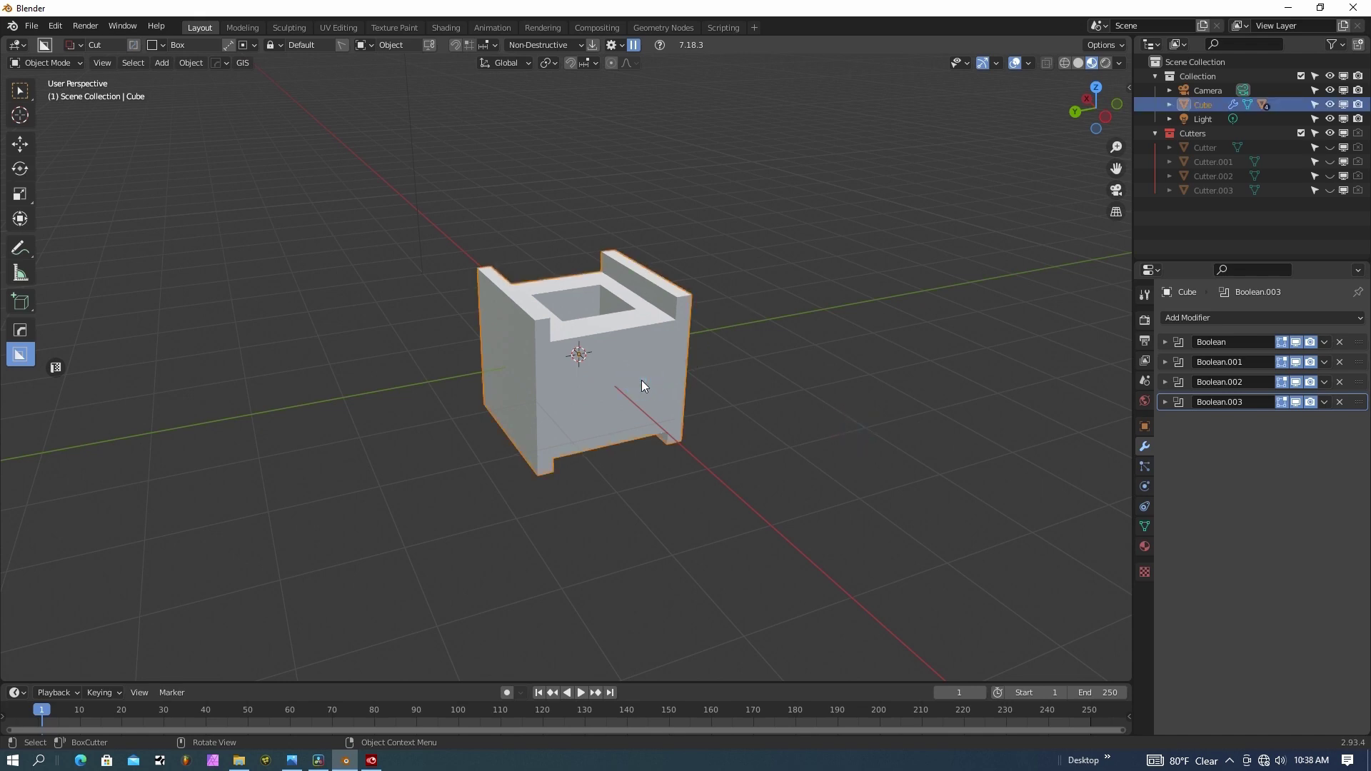
{"action": "key", "text": "d"}
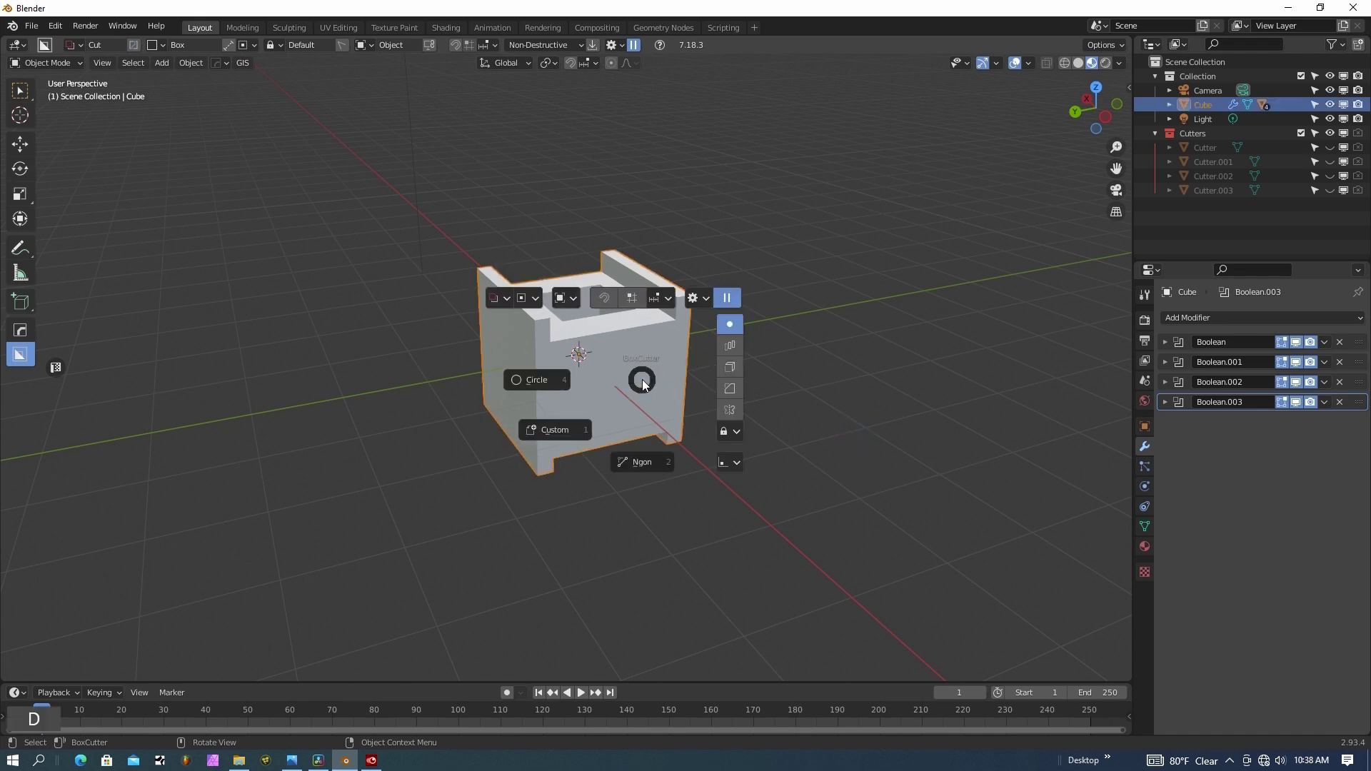
{"action": "left_click", "coordinate": [703, 299]}
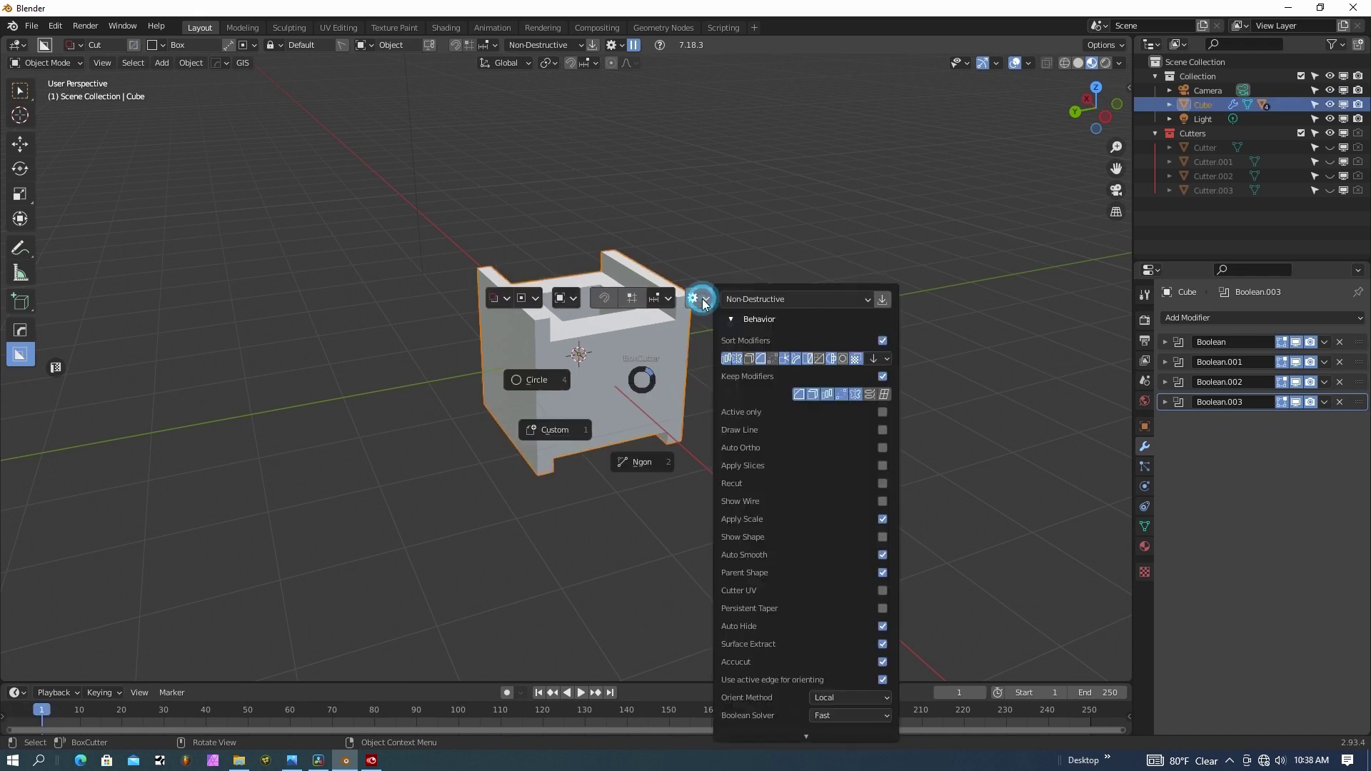
{"action": "left_click", "coordinate": [885, 299]}
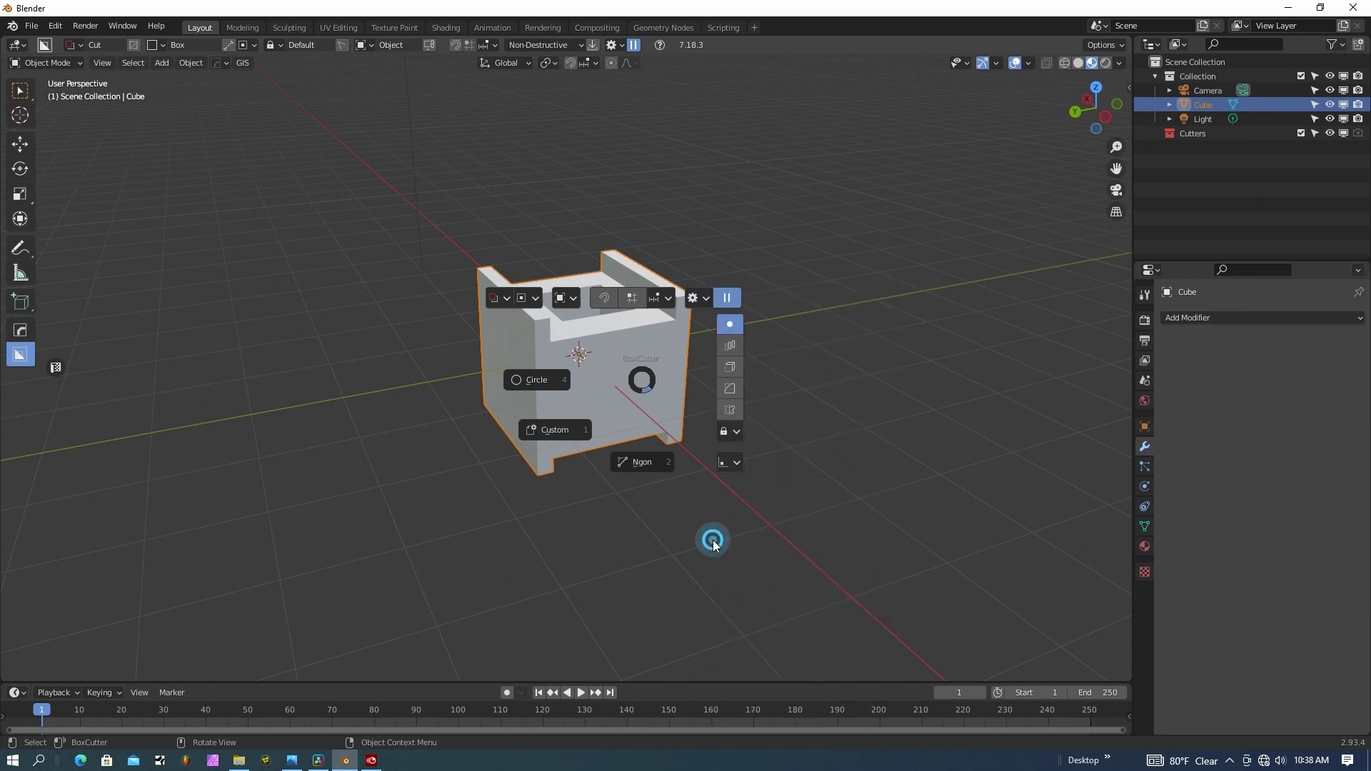
{"action": "key", "text": "Escape"}
{"action": "middle_click_drag", "start_coordinate": [699, 369], "coordinate": [602, 406]}
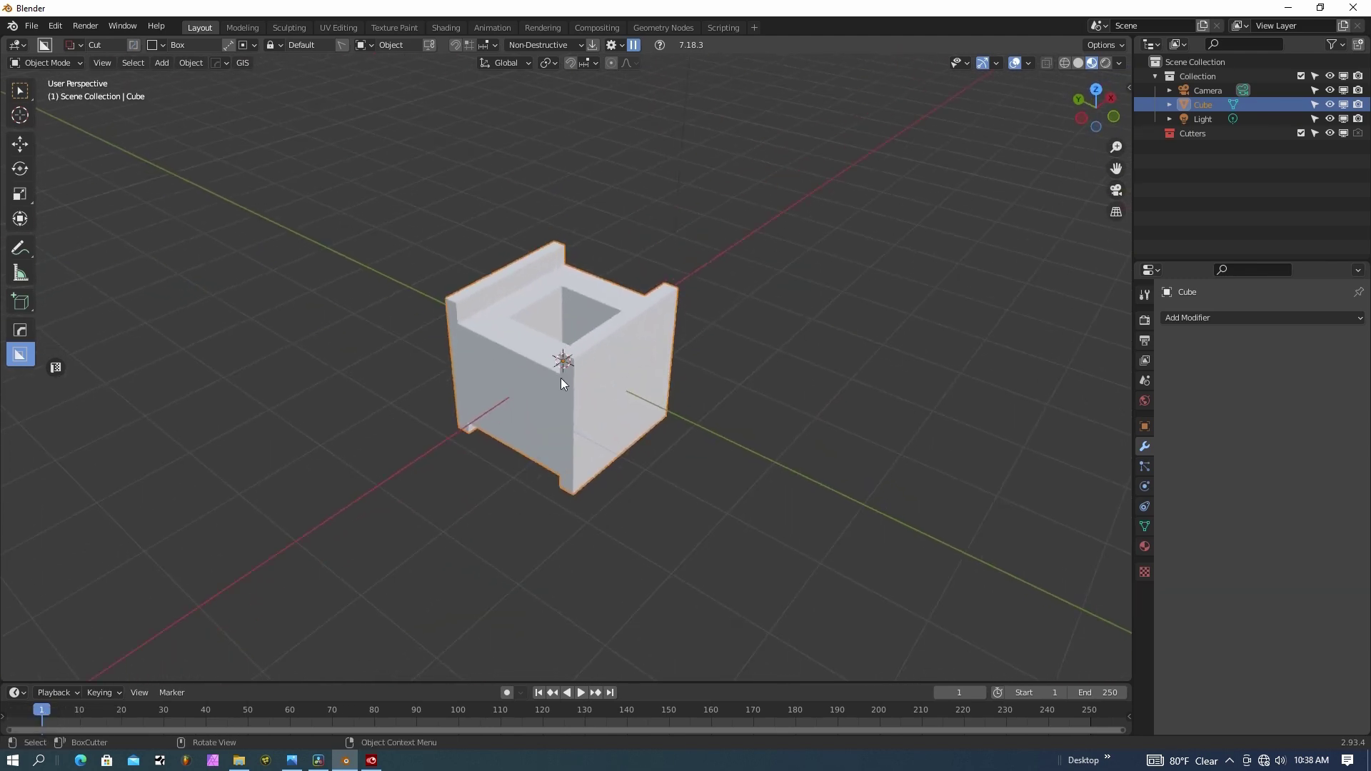
- Delete the leftover Cutters collection from the Outliner
{"action": "left_click", "coordinate": [1188, 134]}
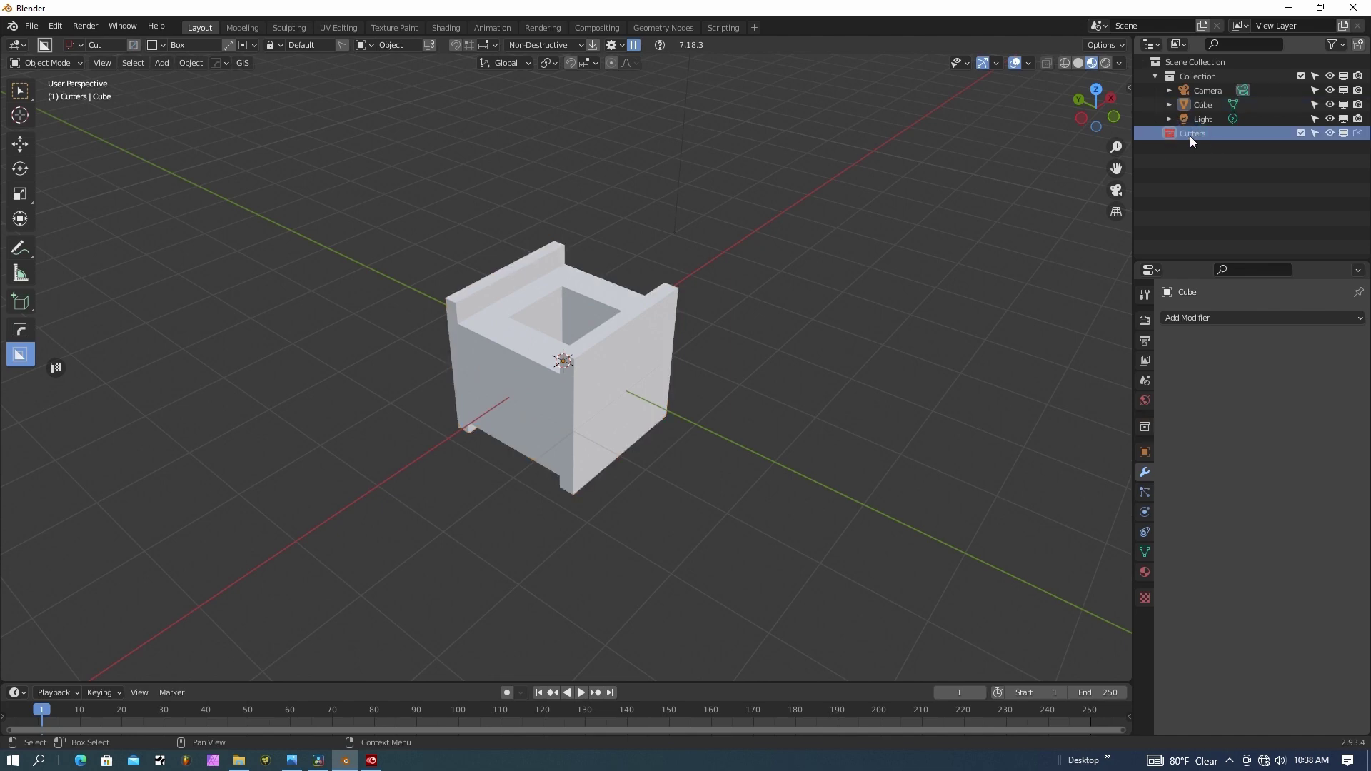
{"action": "key", "text": "Delete"}
{"action": "middle_click_drag", "start_coordinate": [627, 411], "coordinate": [630, 362]}
{"action": "scroll", "coordinate": [671, 366], "scroll_direction": "down", "scroll_amount": 3}
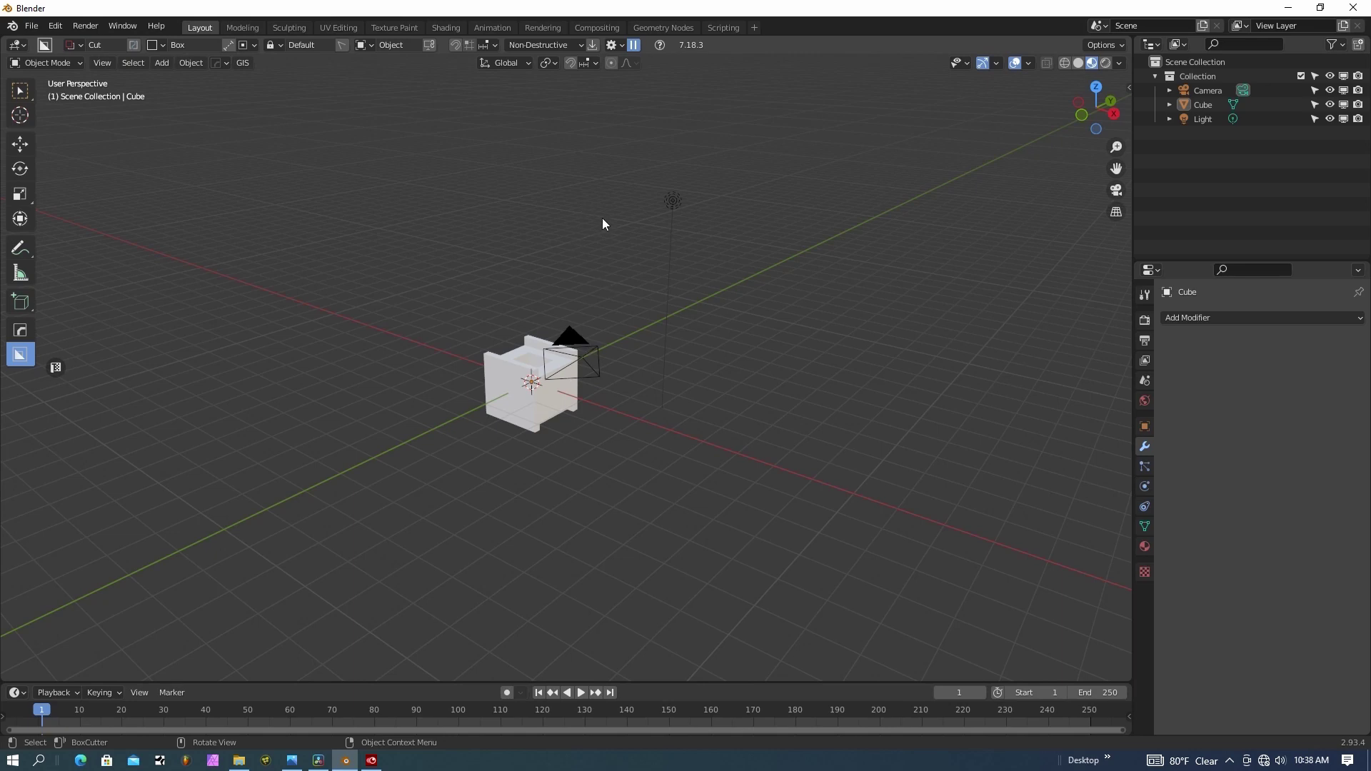
- Add a point light and move it to about X -2.29 m, Z 3.90 m above the box
{"action": "left_click", "coordinate": [162, 63]}
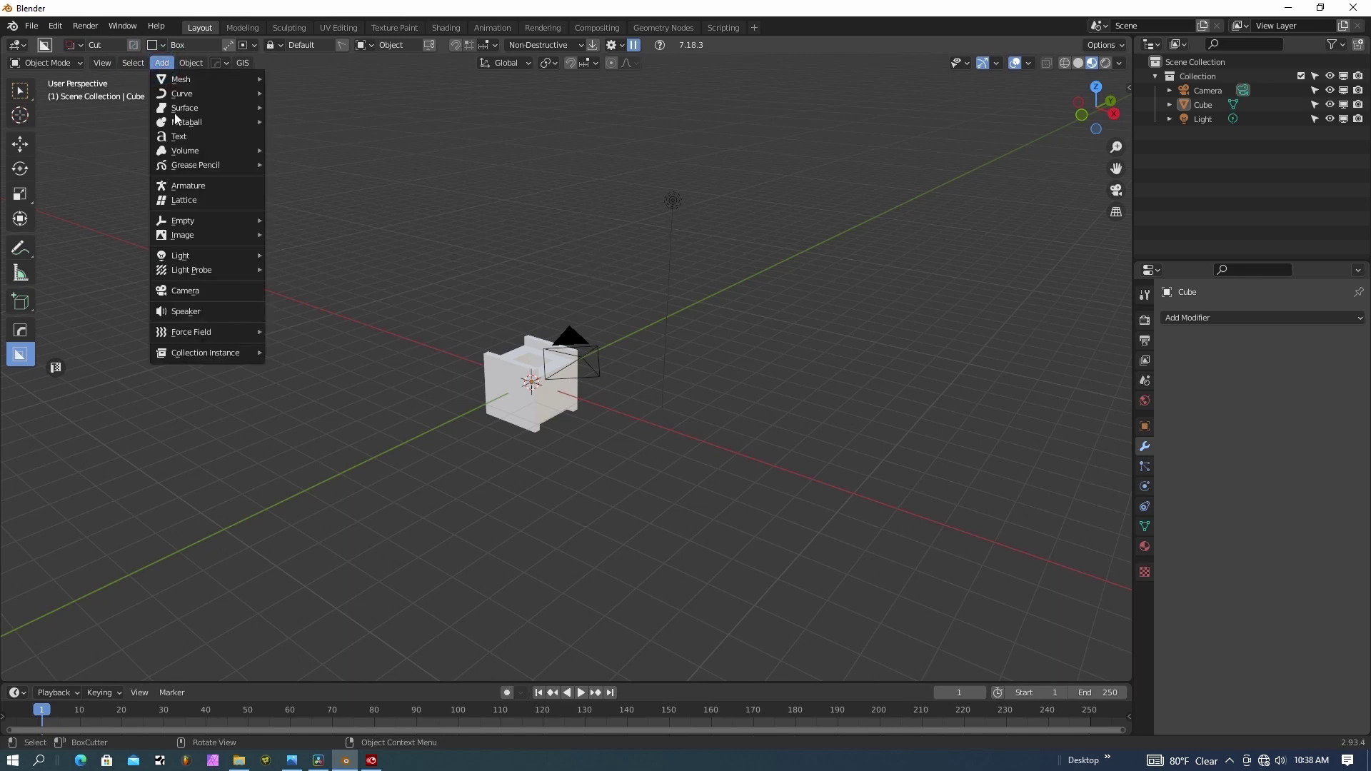
{"action": "mouse_move", "coordinate": [207, 259]}
{"action": "left_click", "coordinate": [294, 259]}
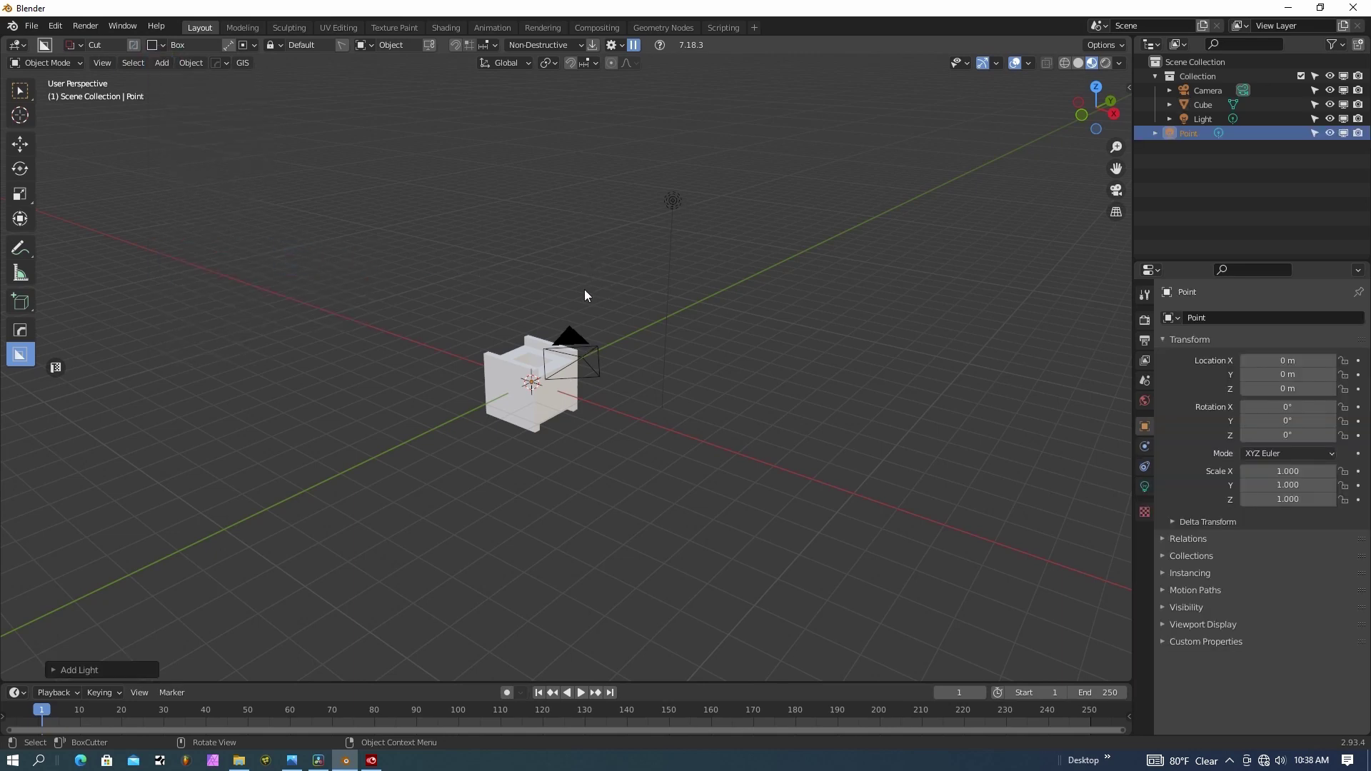
{"action": "left_click", "coordinate": [20, 143]}
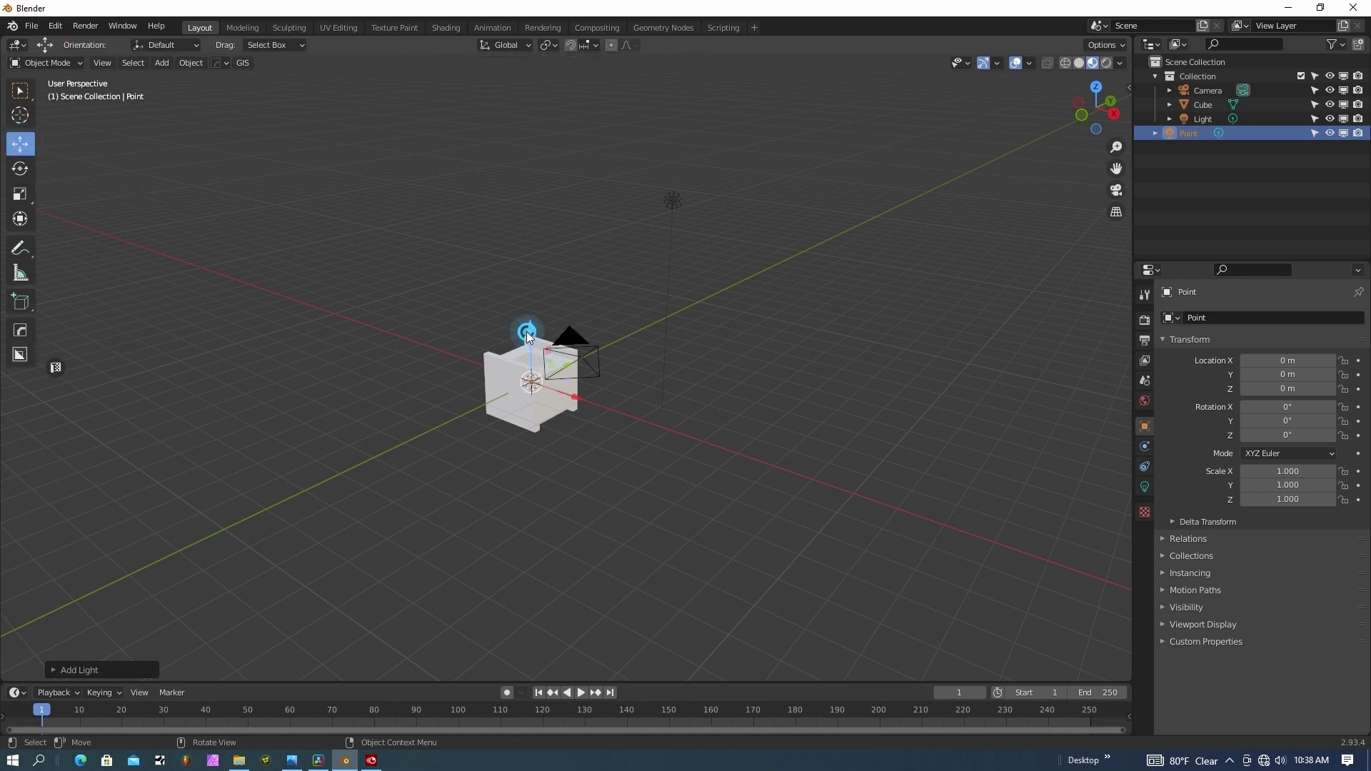
{"action": "left_click_drag", "start_coordinate": [527, 327], "coordinate": [534, 205]}
{"action": "middle_click_drag", "start_coordinate": [575, 263], "coordinate": [604, 474]}
{"action": "left_click_drag", "start_coordinate": [651, 230], "coordinate": [624, 255]}
{"action": "middle_click_drag", "start_coordinate": [728, 449], "coordinate": [603, 443]}
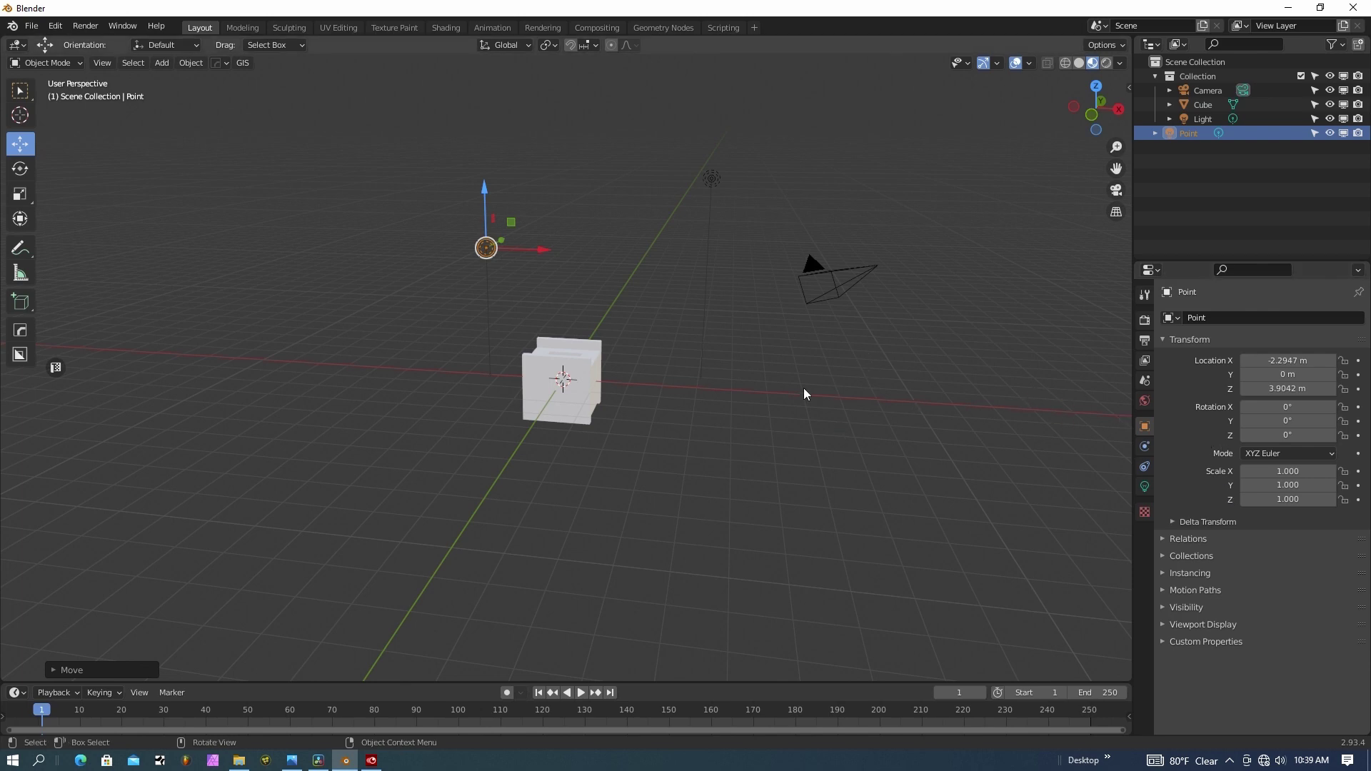
{"action": "scroll", "coordinate": [563, 404], "scroll_direction": "up", "scroll_amount": 5}
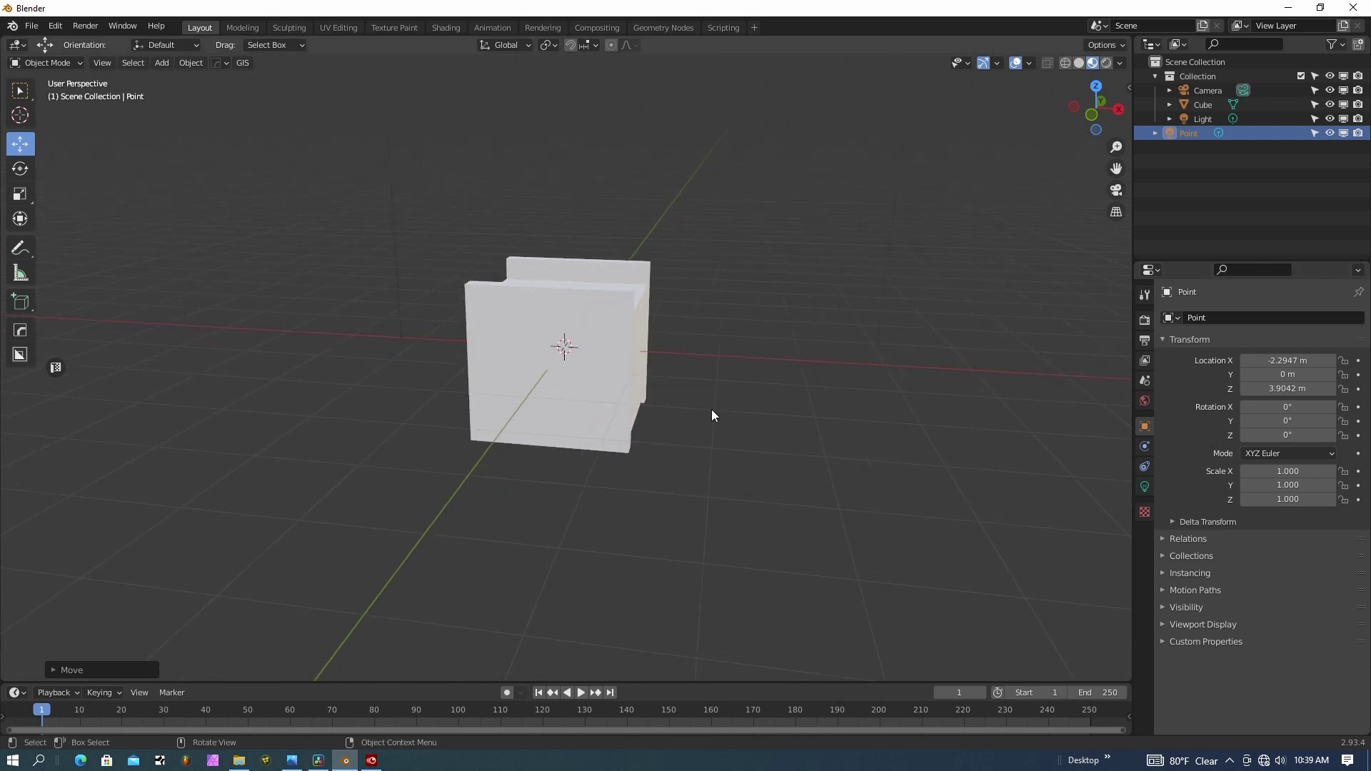
{"action": "middle_click_drag", "start_coordinate": [711, 409], "coordinate": [648, 430]}
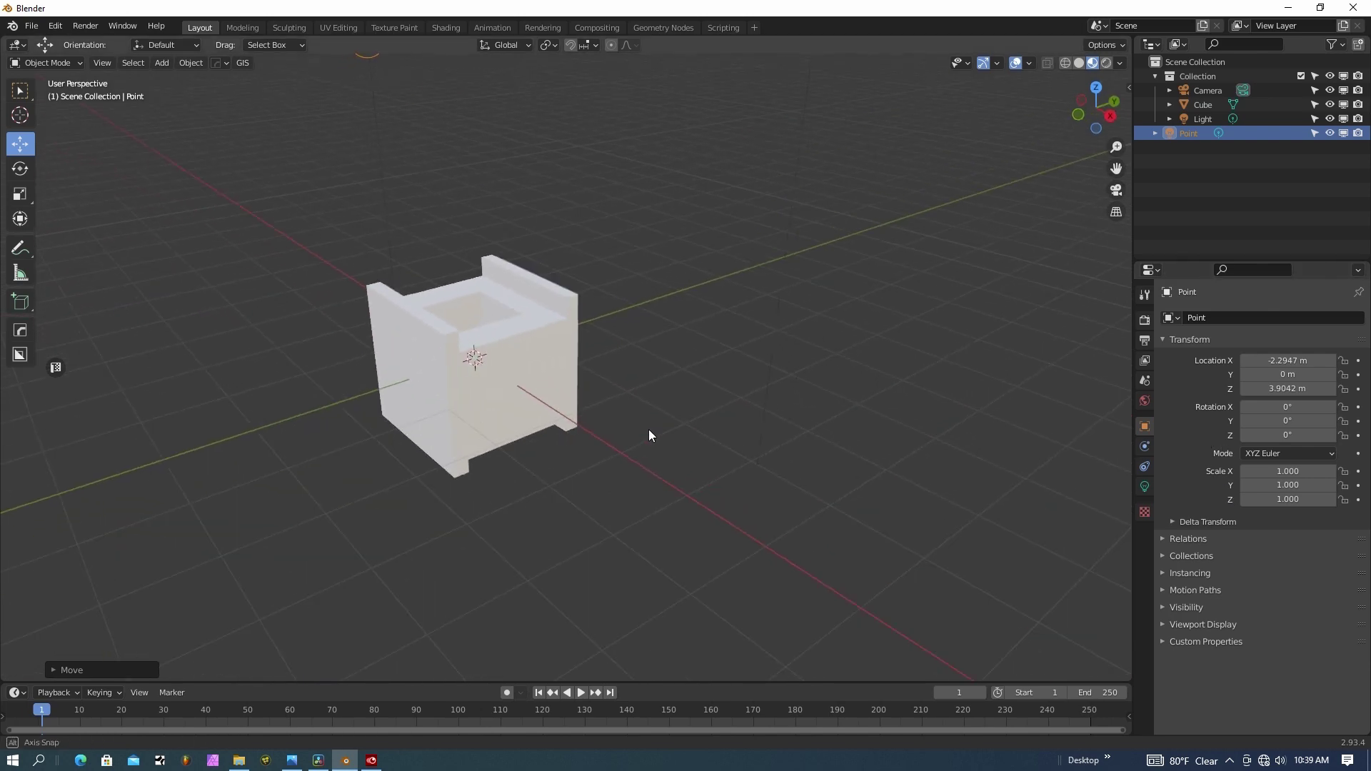
- Switch to Material Preview shading and show the material library sidebar on the wood paving category
{"action": "left_click", "coordinate": [1093, 63]}
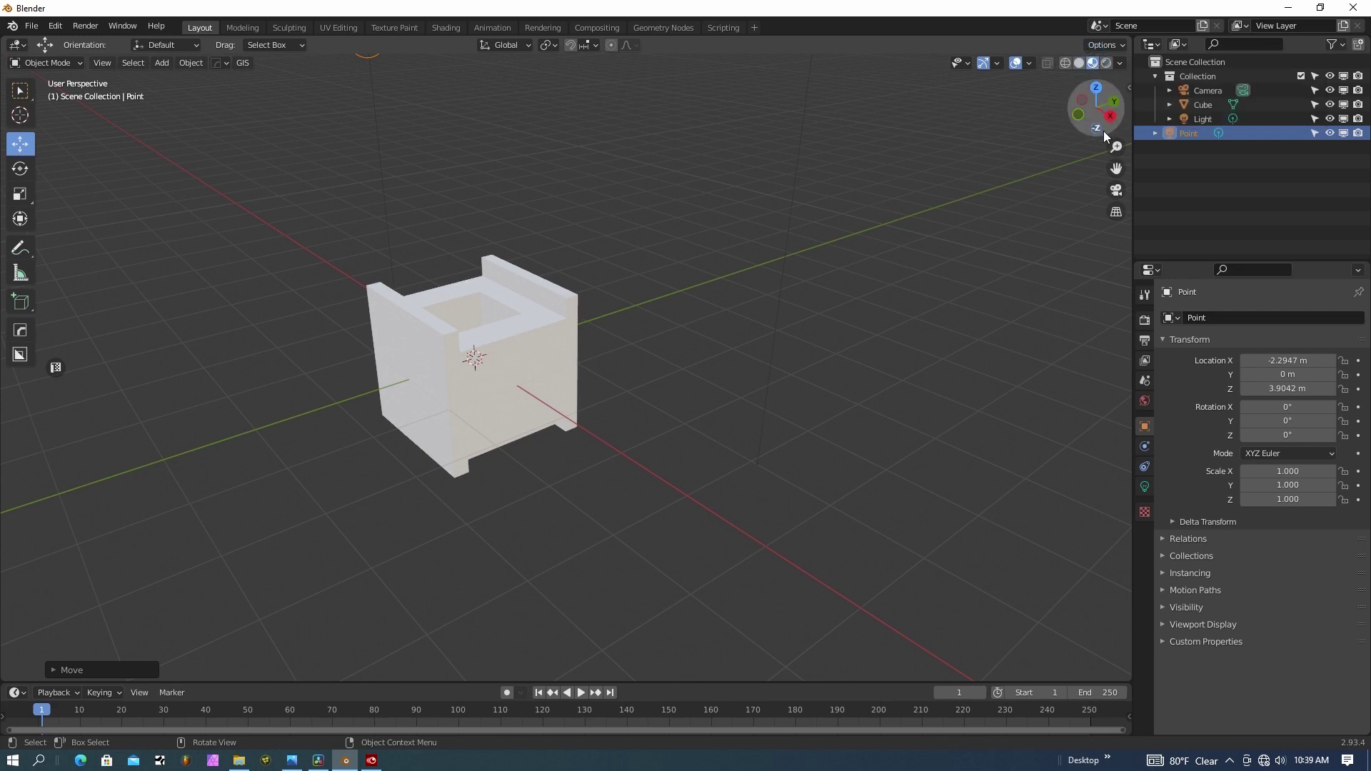
{"action": "left_click", "coordinate": [1107, 62]}
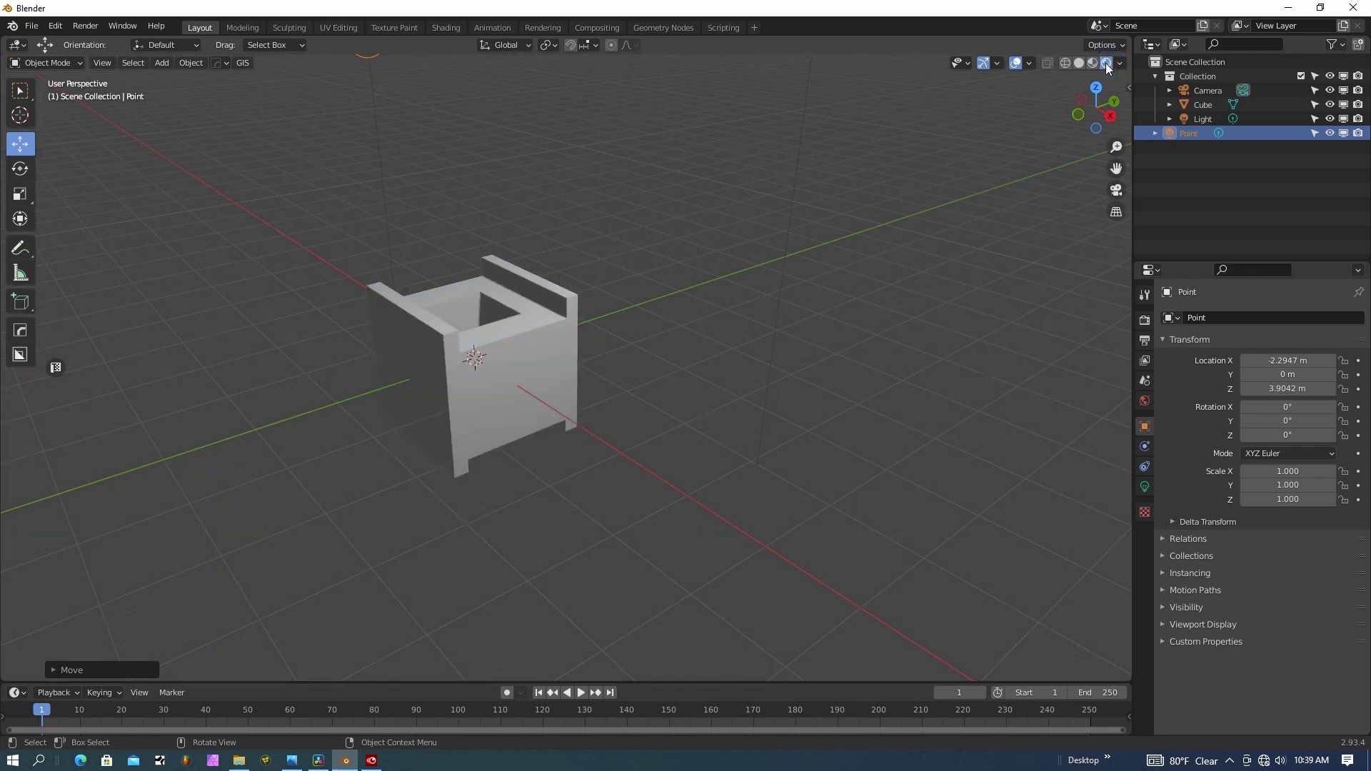
{"action": "left_click", "coordinate": [1091, 63]}
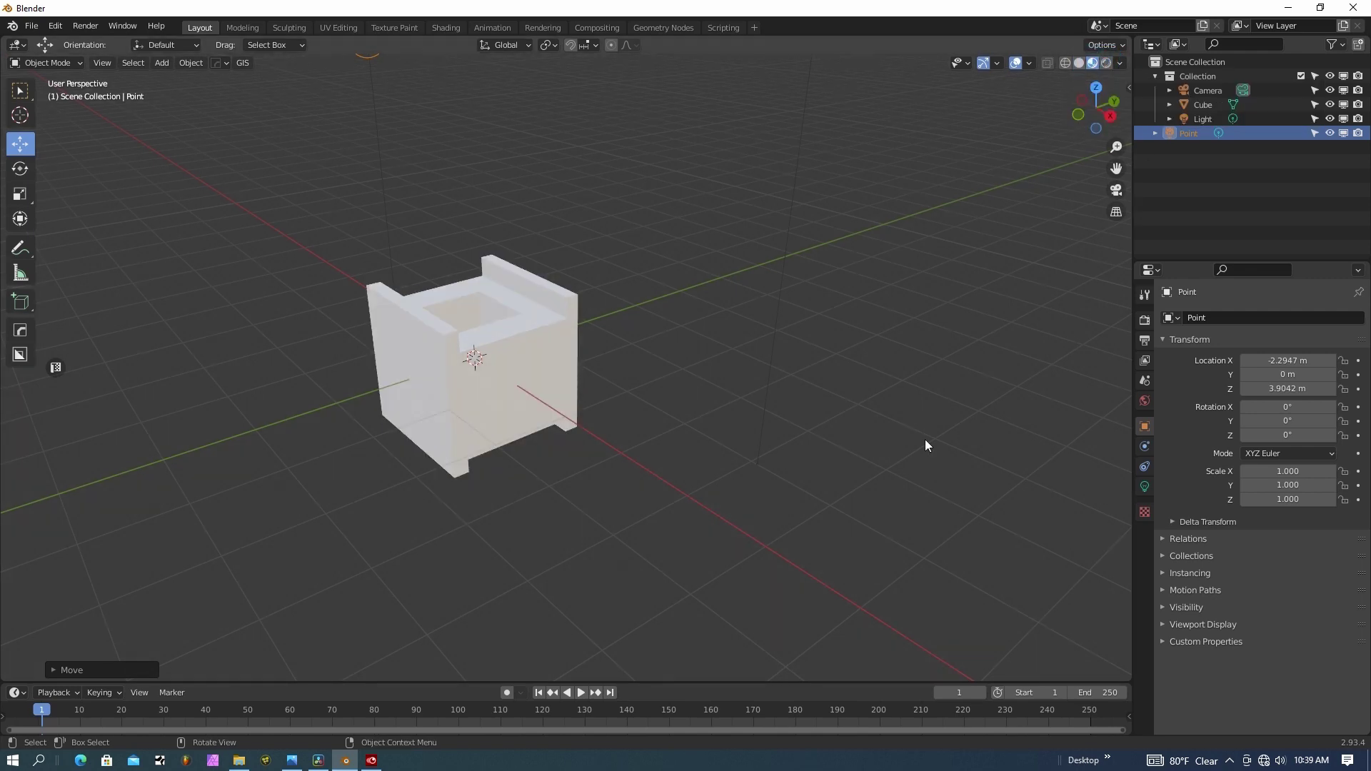
{"action": "key", "text": "n"}
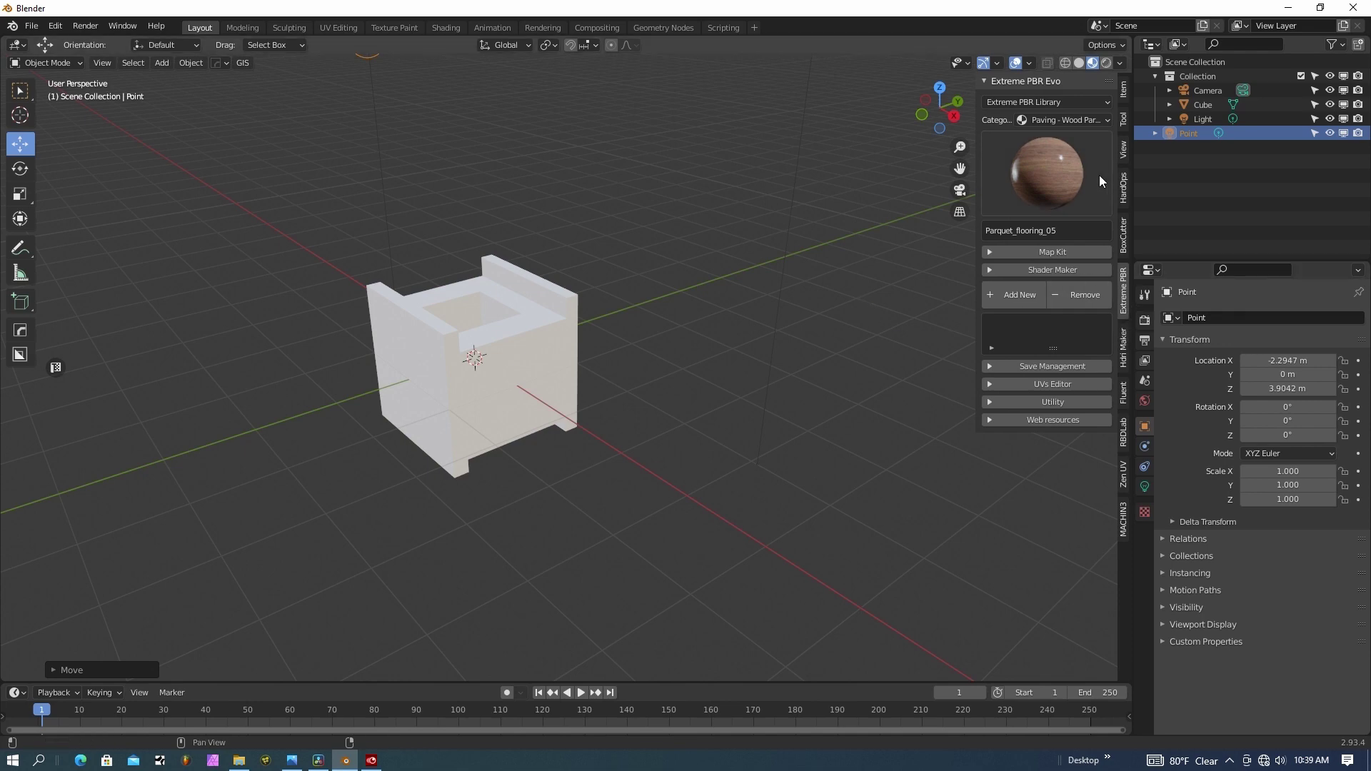
{"action": "left_click", "coordinate": [1067, 122]}
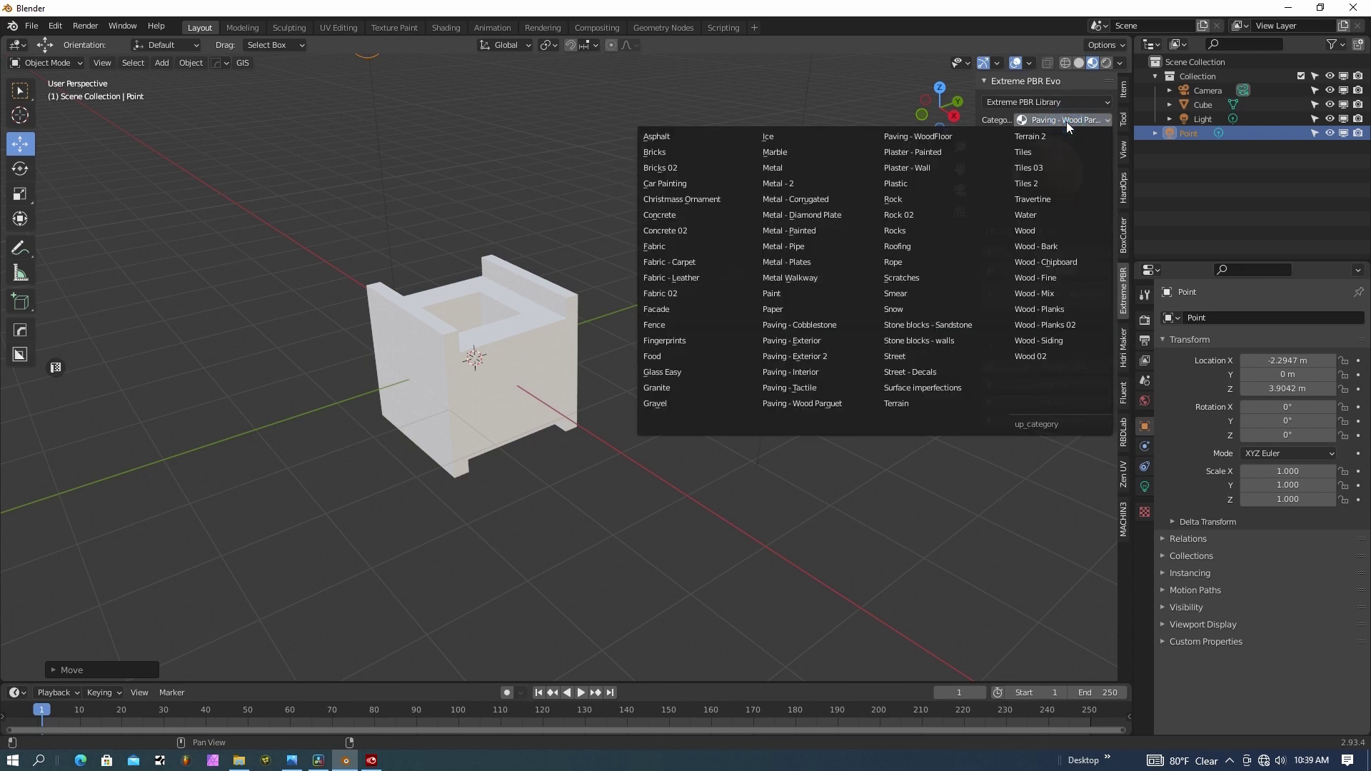
{"action": "left_click", "coordinate": [1065, 121]}
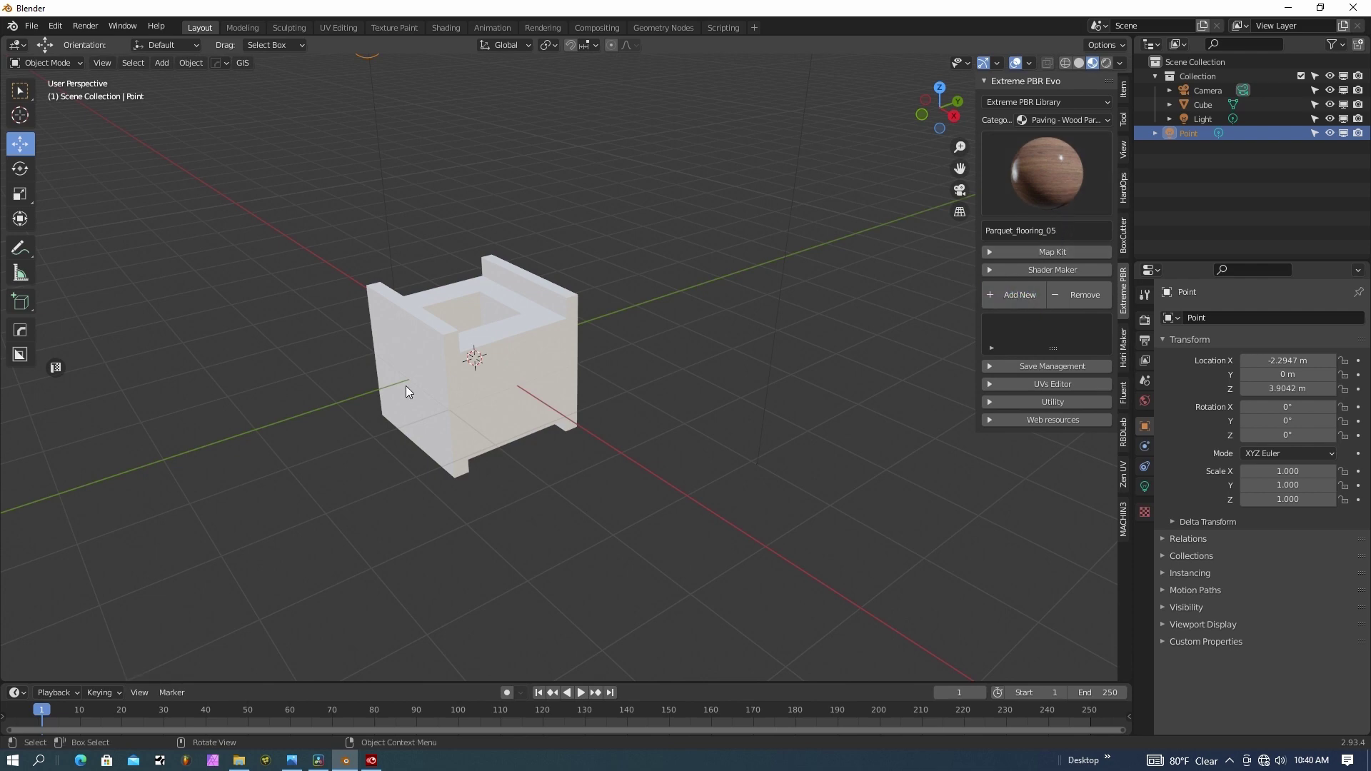
- Remove the box's extra plain 'Material' slot, keeping only Parquet_flooring_05
{"action": "left_click", "coordinate": [455, 389]}
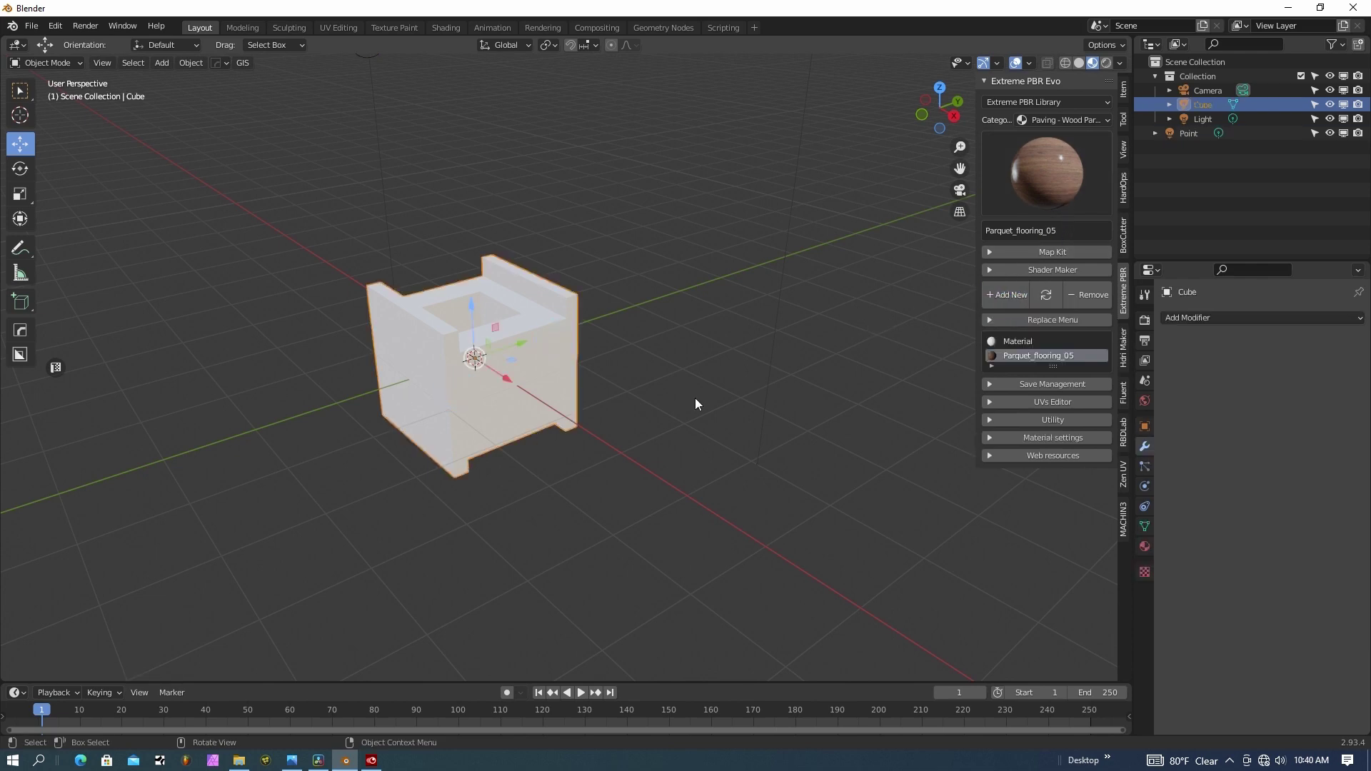
{"action": "left_click", "coordinate": [1017, 341]}
{"action": "left_click", "coordinate": [1086, 298]}
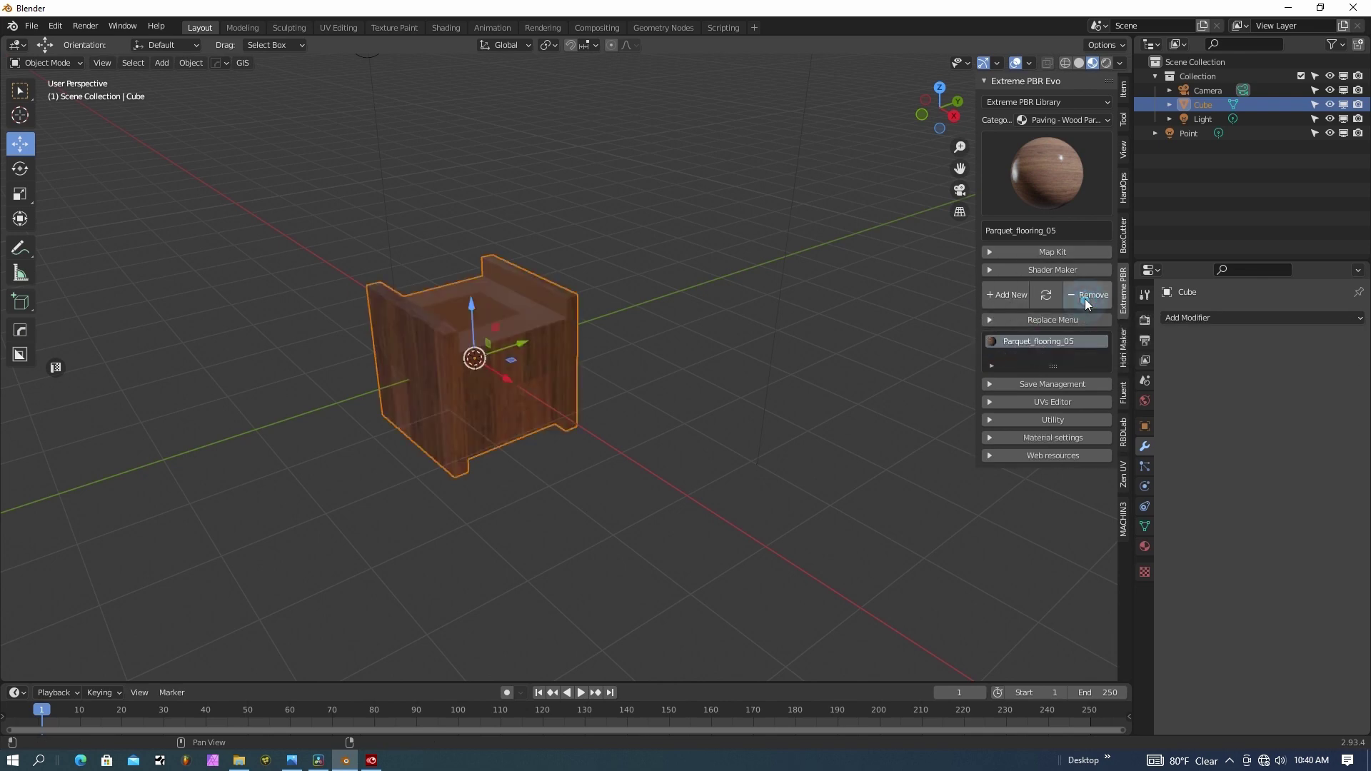
{"action": "middle_click_drag", "start_coordinate": [525, 413], "coordinate": [559, 330]}
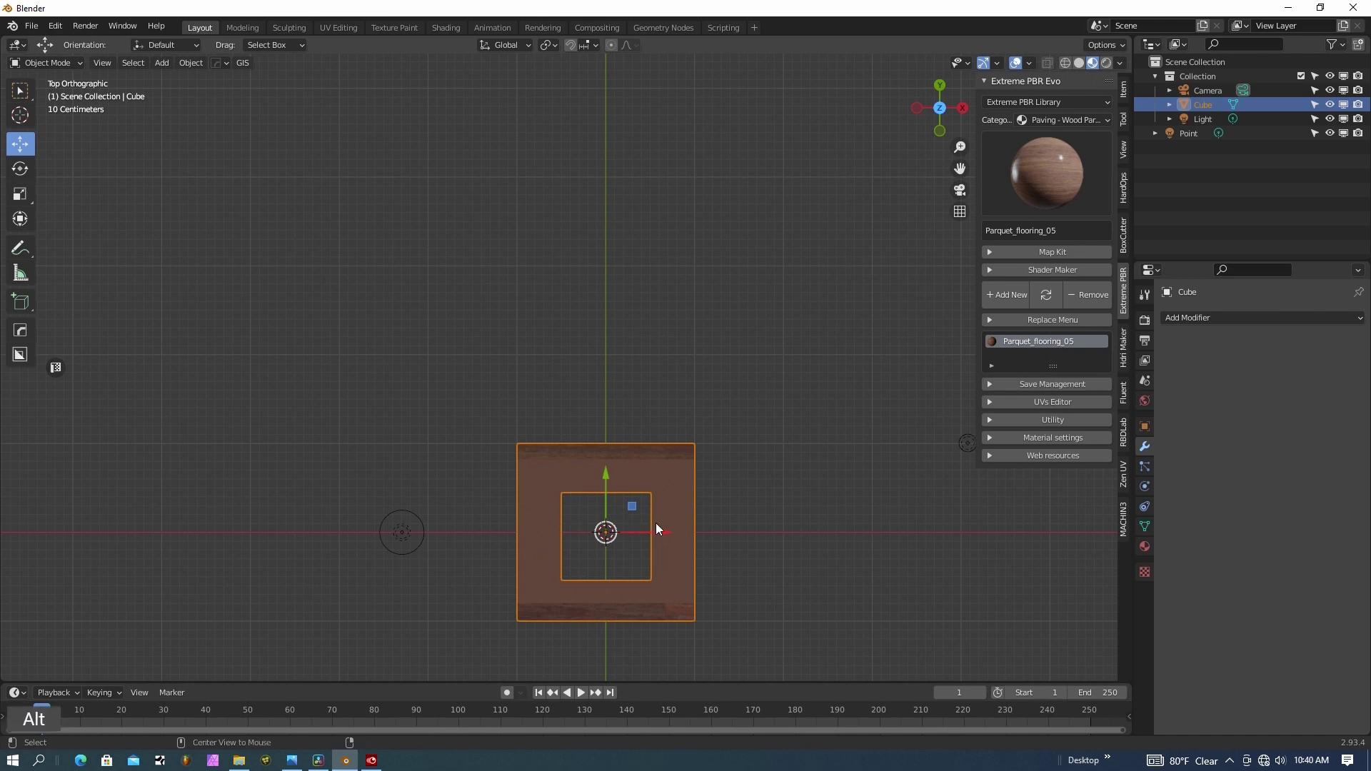
{"action": "scroll", "coordinate": [679, 547], "scroll_direction": "down", "scroll_amount": 1}
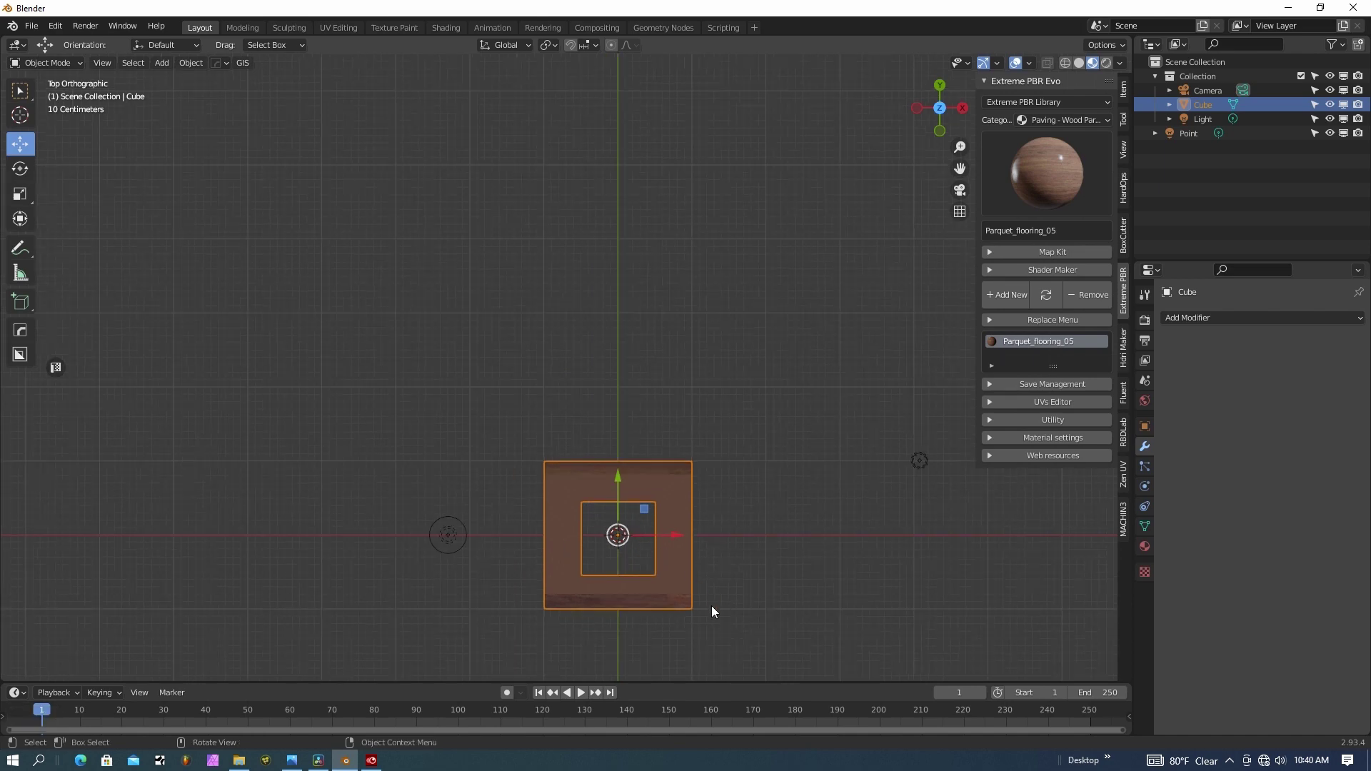
{"action": "middle_click_drag", "start_coordinate": [719, 589], "coordinate": [655, 468]}
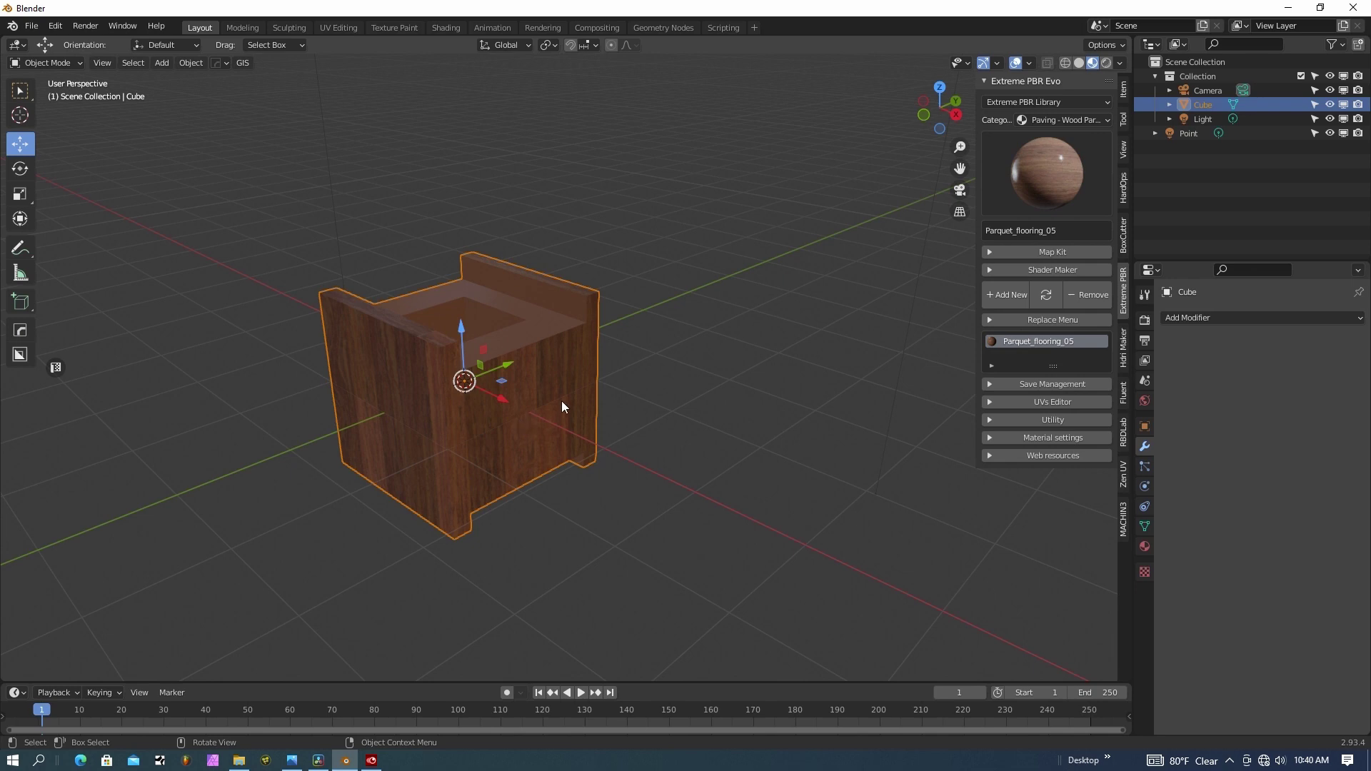
{"action": "left_click", "coordinate": [338, 27]}
- In Zen UV, delete the old UVMap and Zen Unwrap the box over the parquet texture
{"action": "middle_click_drag", "start_coordinate": [534, 363], "coordinate": [477, 381]}
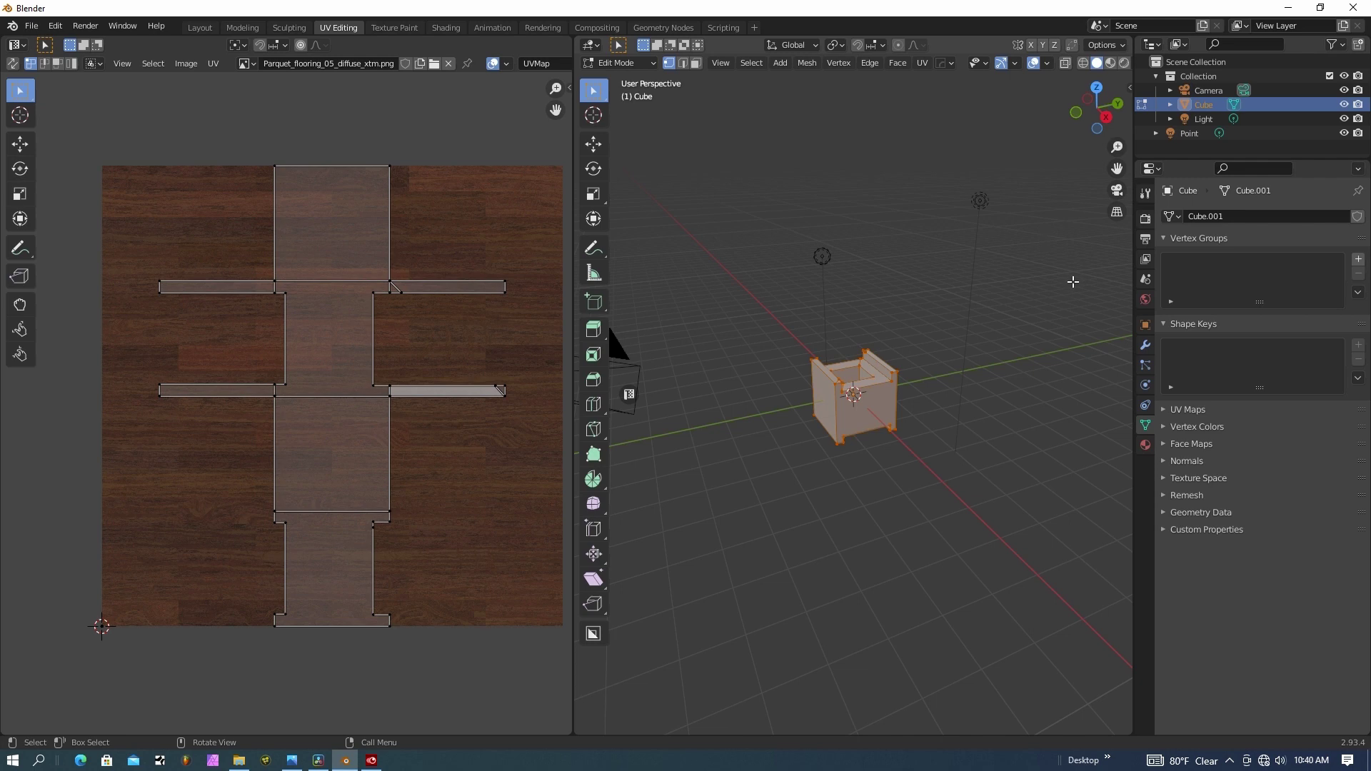
{"action": "key", "text": "n"}
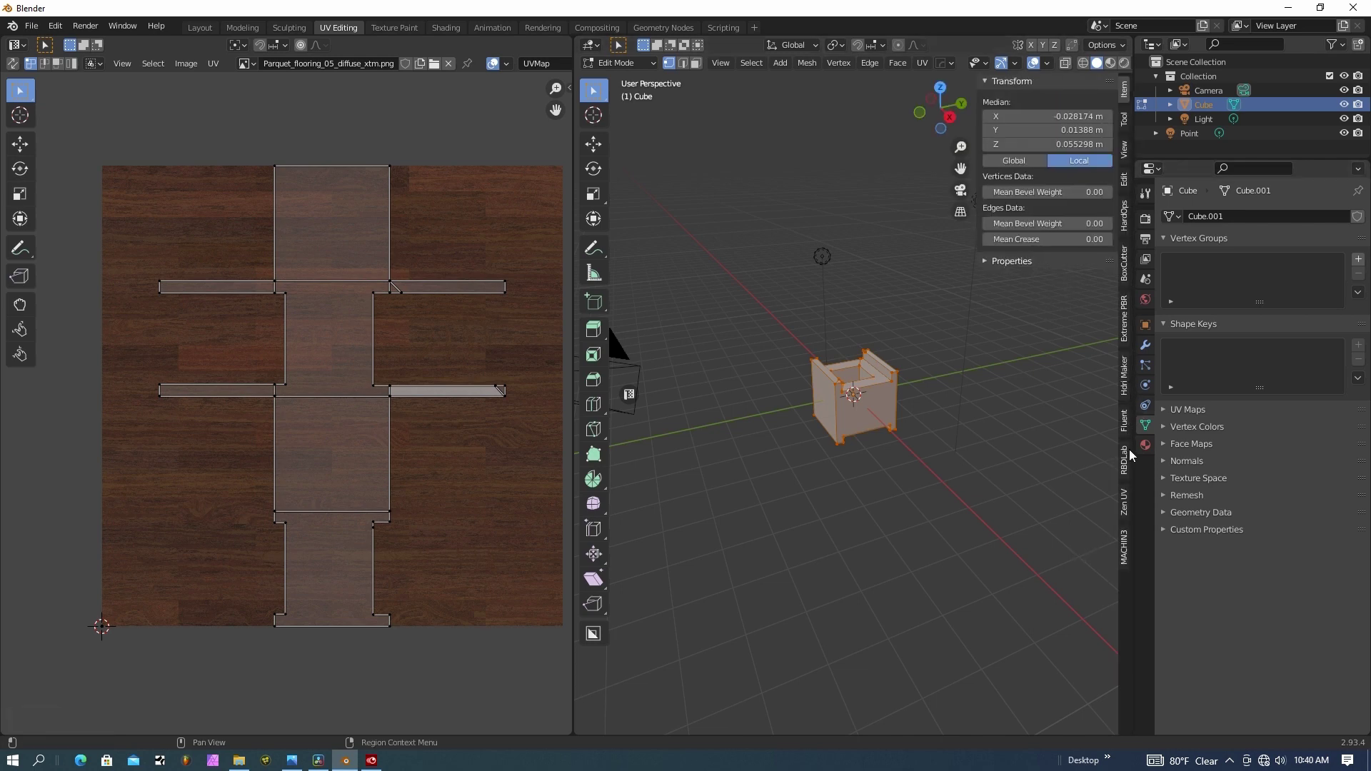
{"action": "left_click", "coordinate": [1124, 502]}
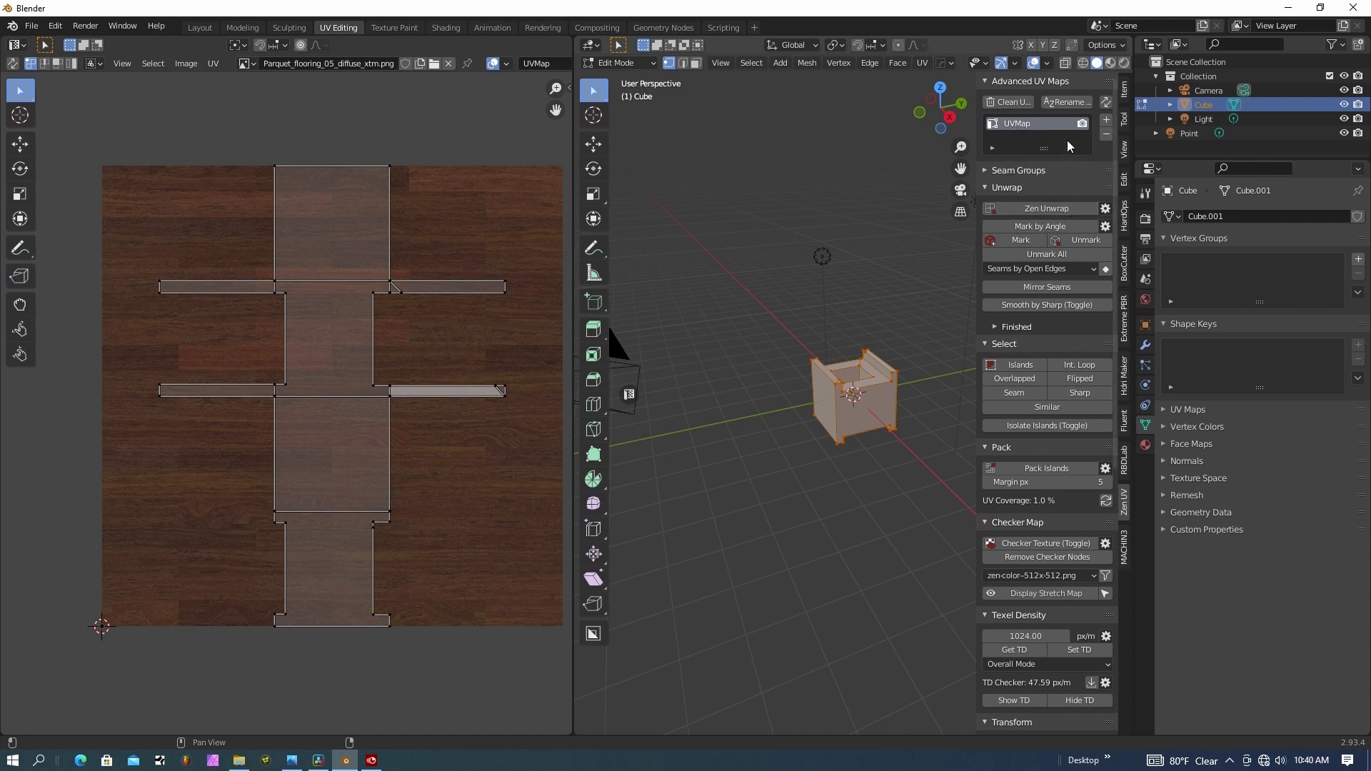
{"action": "left_click", "coordinate": [1104, 134]}
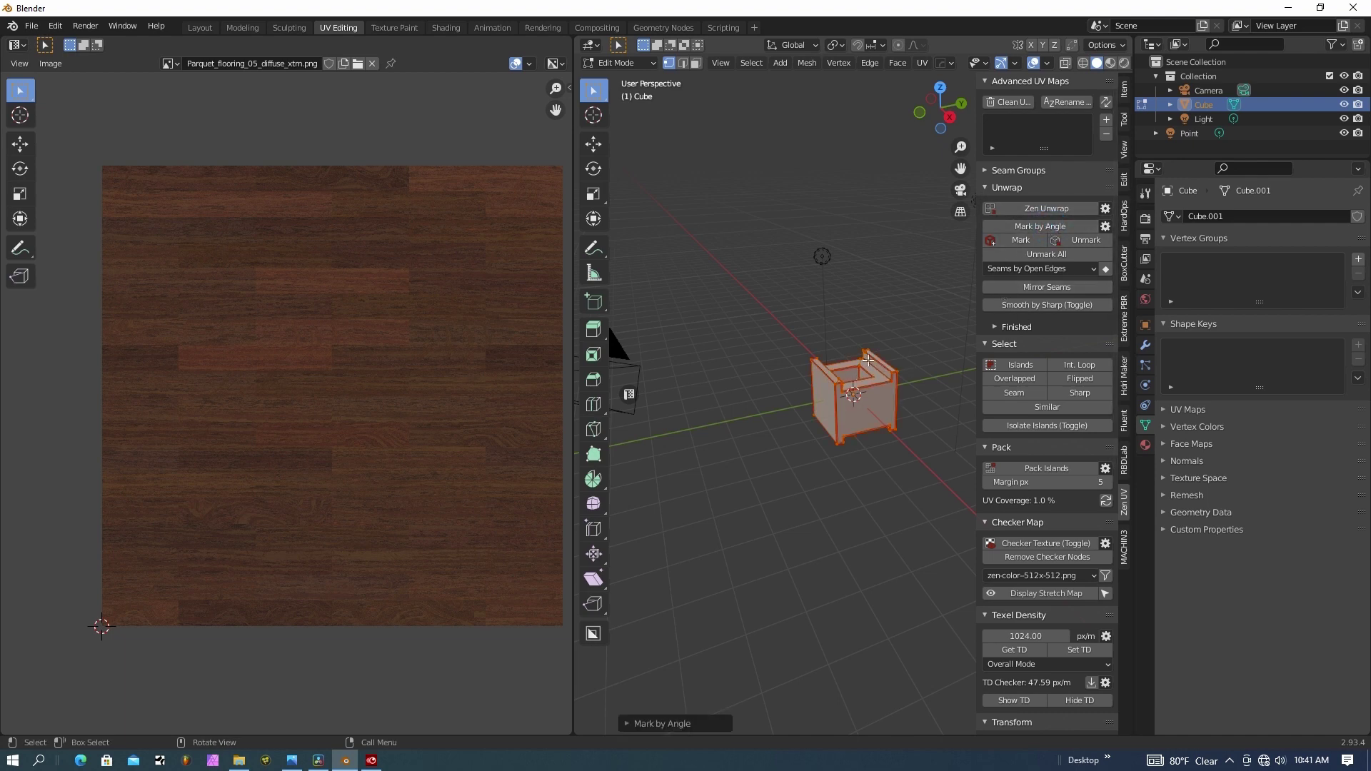
{"action": "left_click", "coordinate": [1030, 208]}
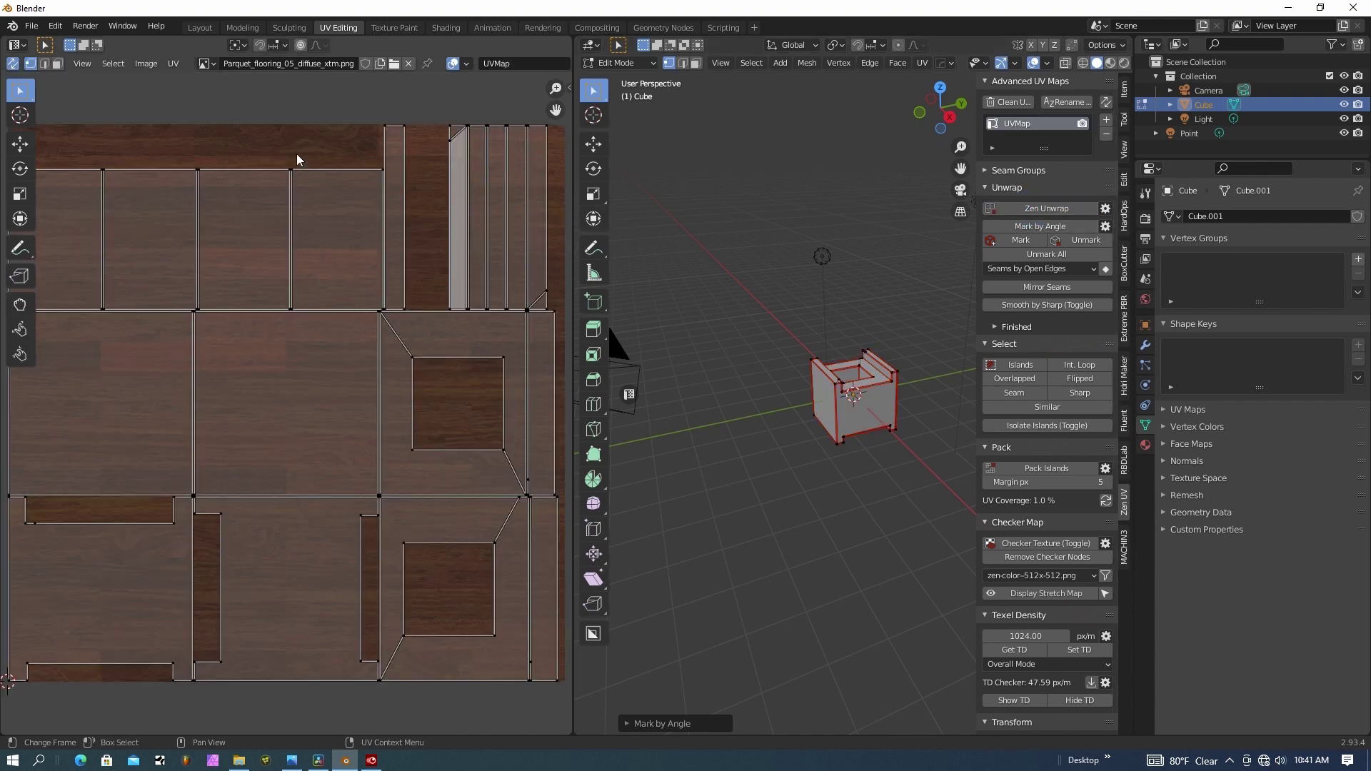
{"action": "scroll", "coordinate": [289, 420], "scroll_direction": "down", "scroll_amount": 2}
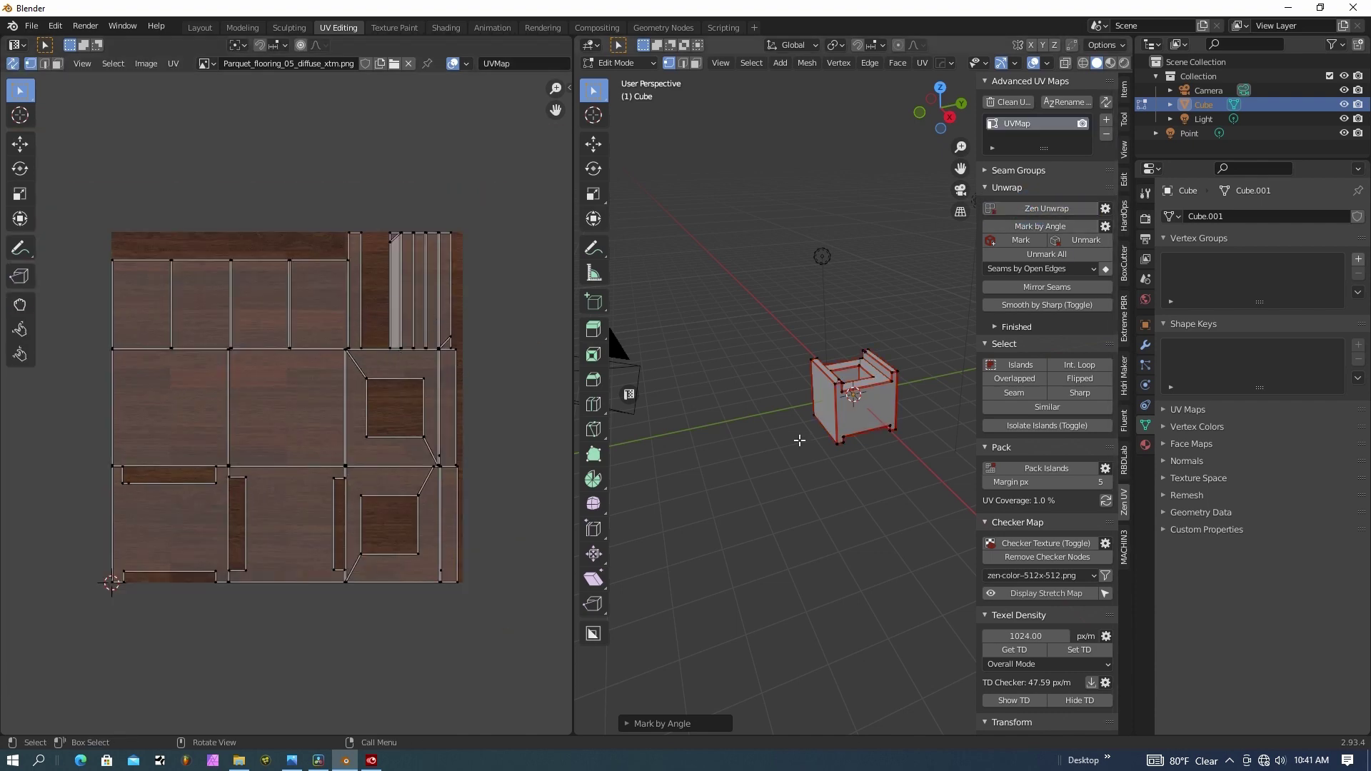
{"action": "left_click", "coordinate": [242, 29]}
- In Layout, orbit around the parquet-textured box, then deselect it and hide the sidebar
{"action": "left_click", "coordinate": [203, 29]}
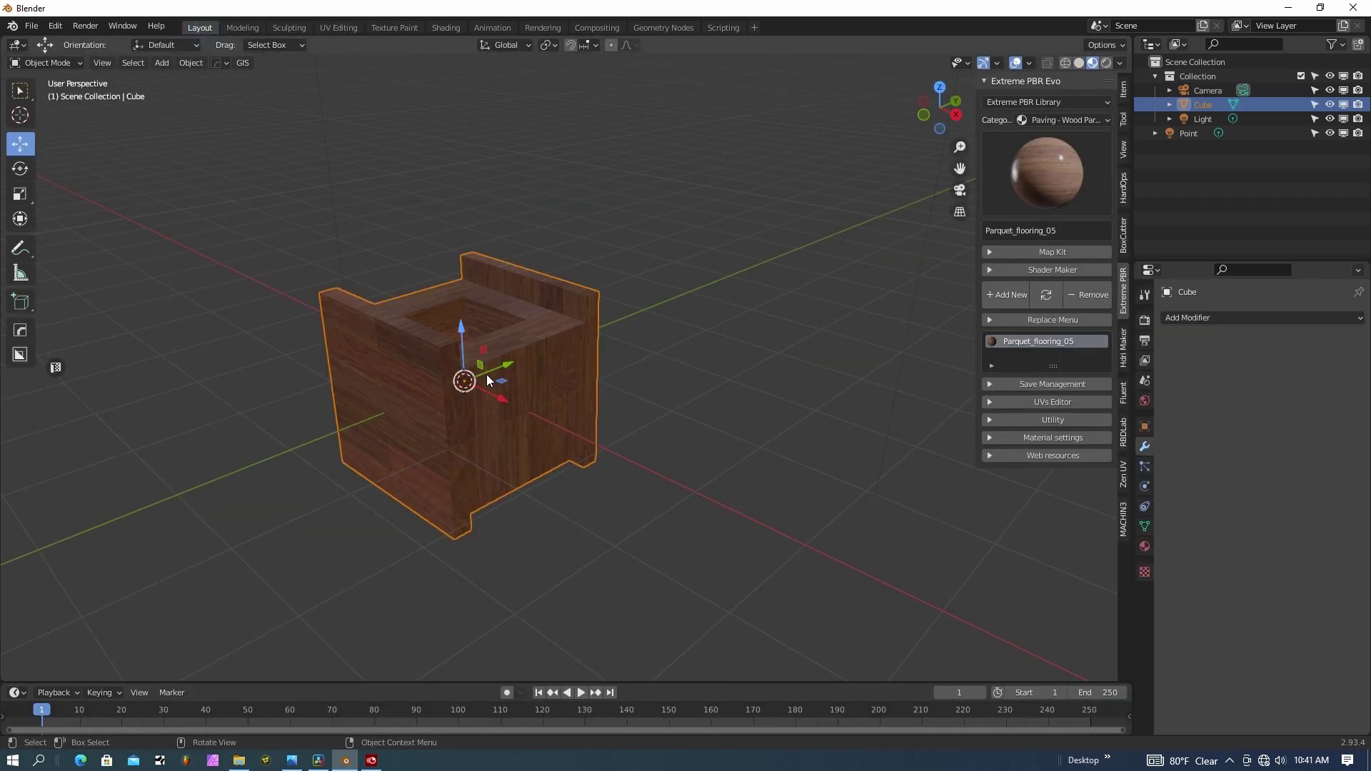
{"action": "middle_click_drag", "start_coordinate": [491, 381], "coordinate": [484, 444]}
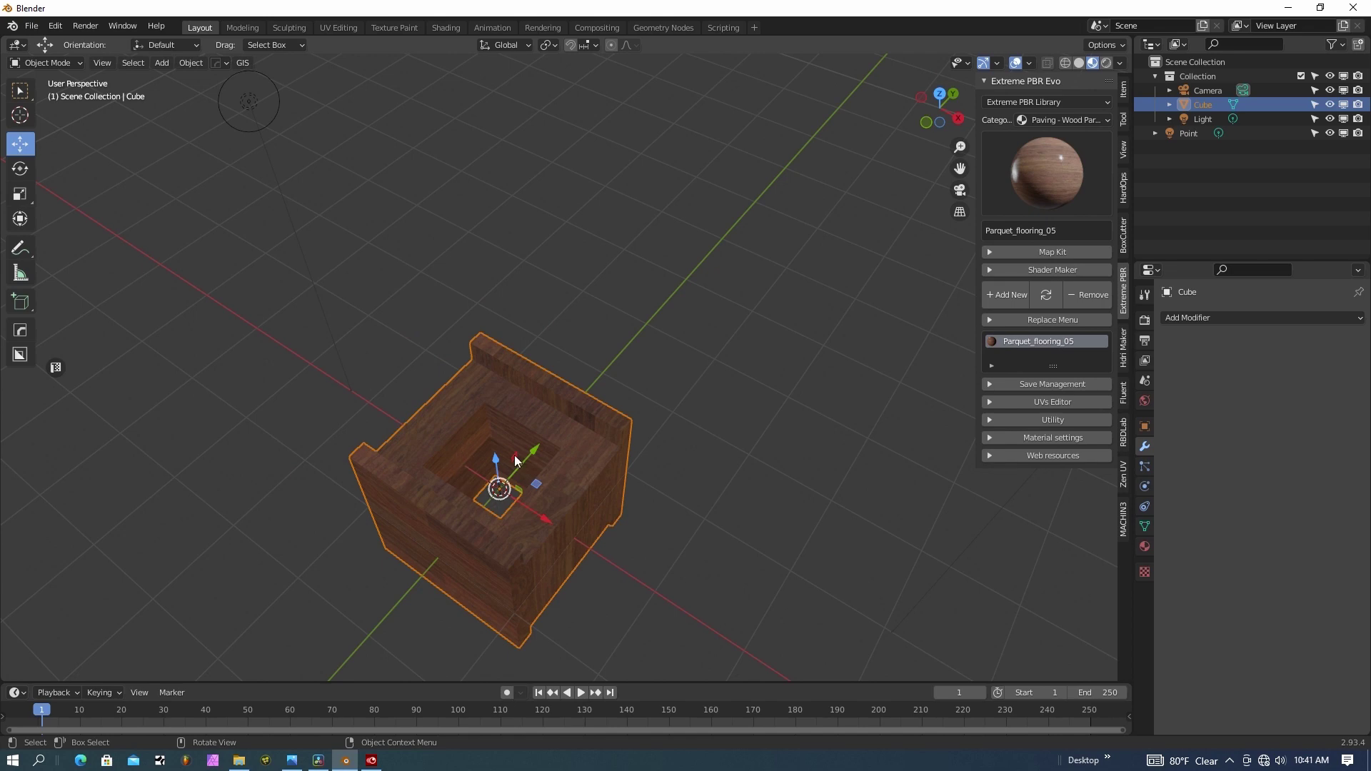
{"action": "middle_click_drag", "start_coordinate": [549, 503], "coordinate": [540, 468]}
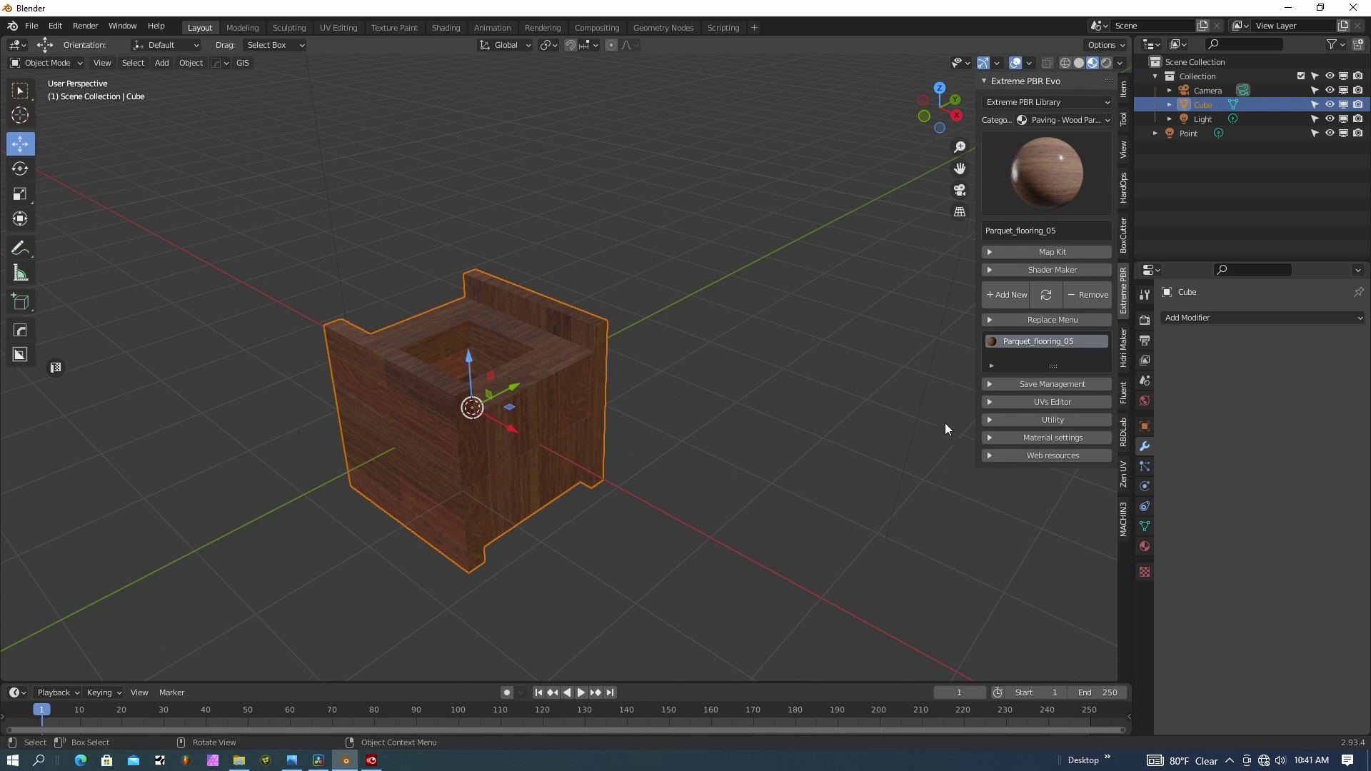
{"action": "left_click", "coordinate": [890, 430]}
{"action": "key", "text": "n"}
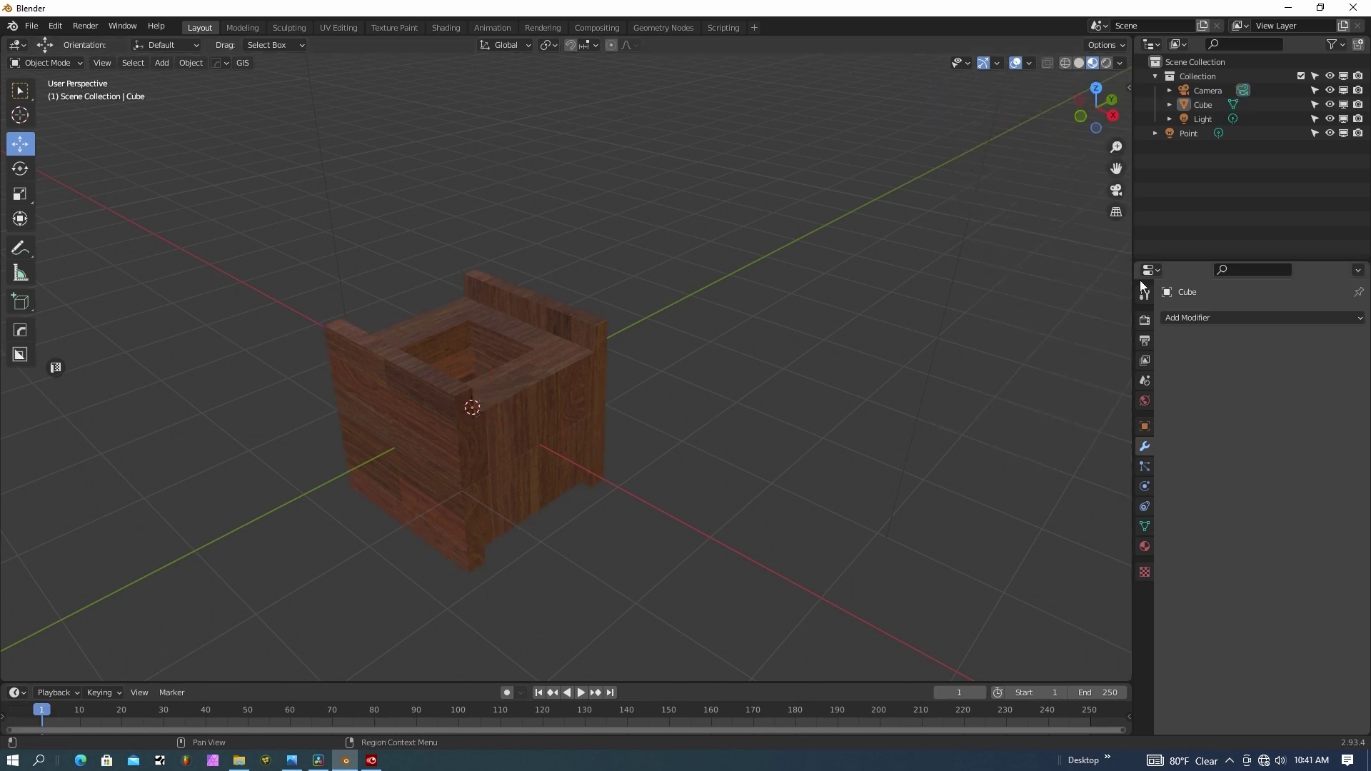
{"action": "left_click", "coordinate": [1145, 320]}
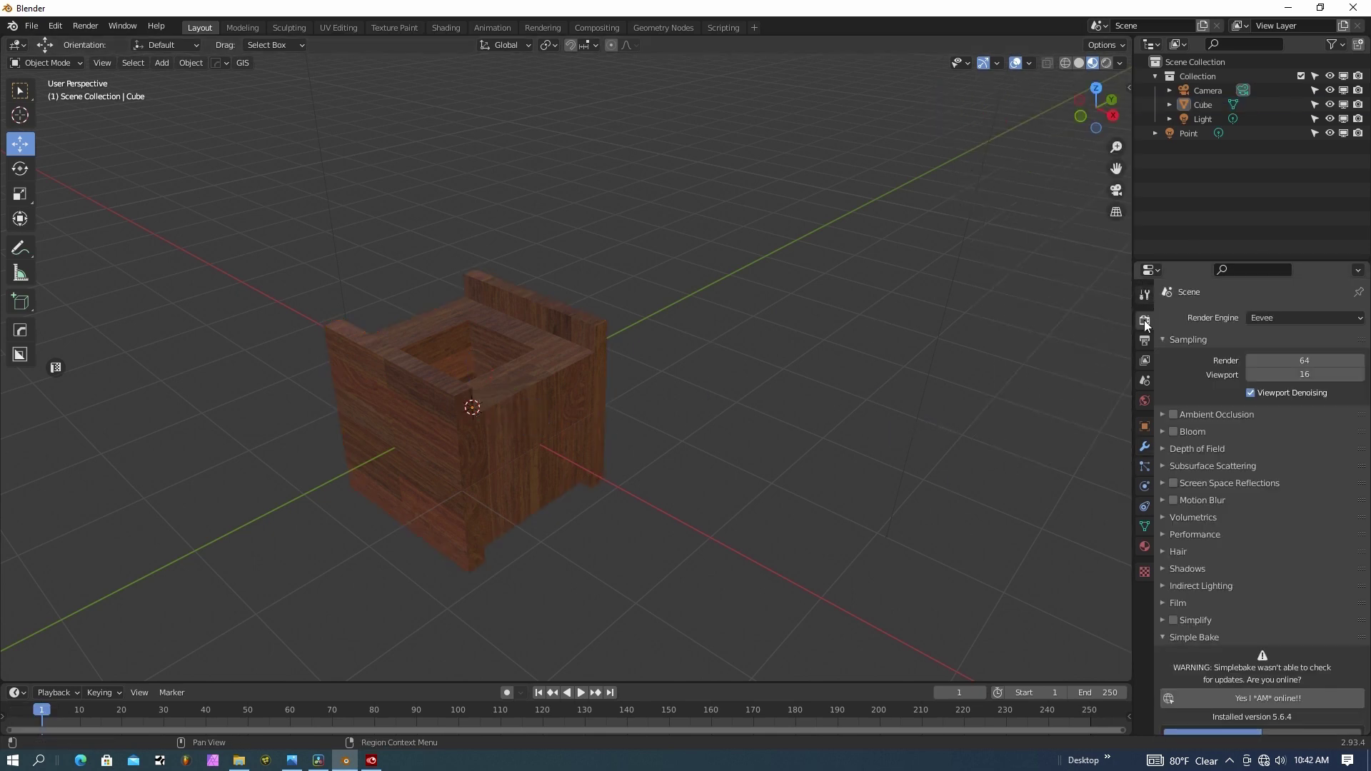
- Select the box and add it to the Simple Bake object list
{"action": "left_click", "coordinate": [487, 427]}
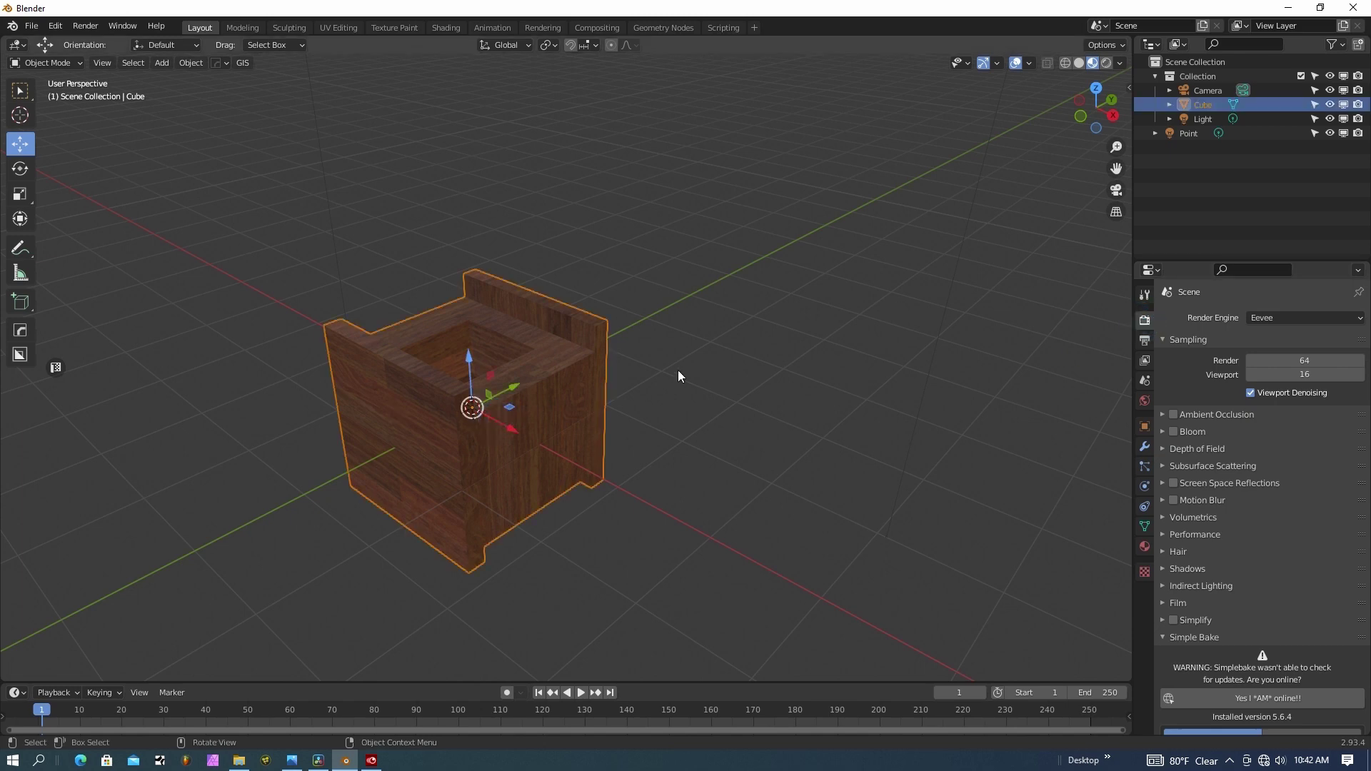
{"action": "scroll", "coordinate": [1304, 446], "scroll_direction": "down", "scroll_amount": 5}
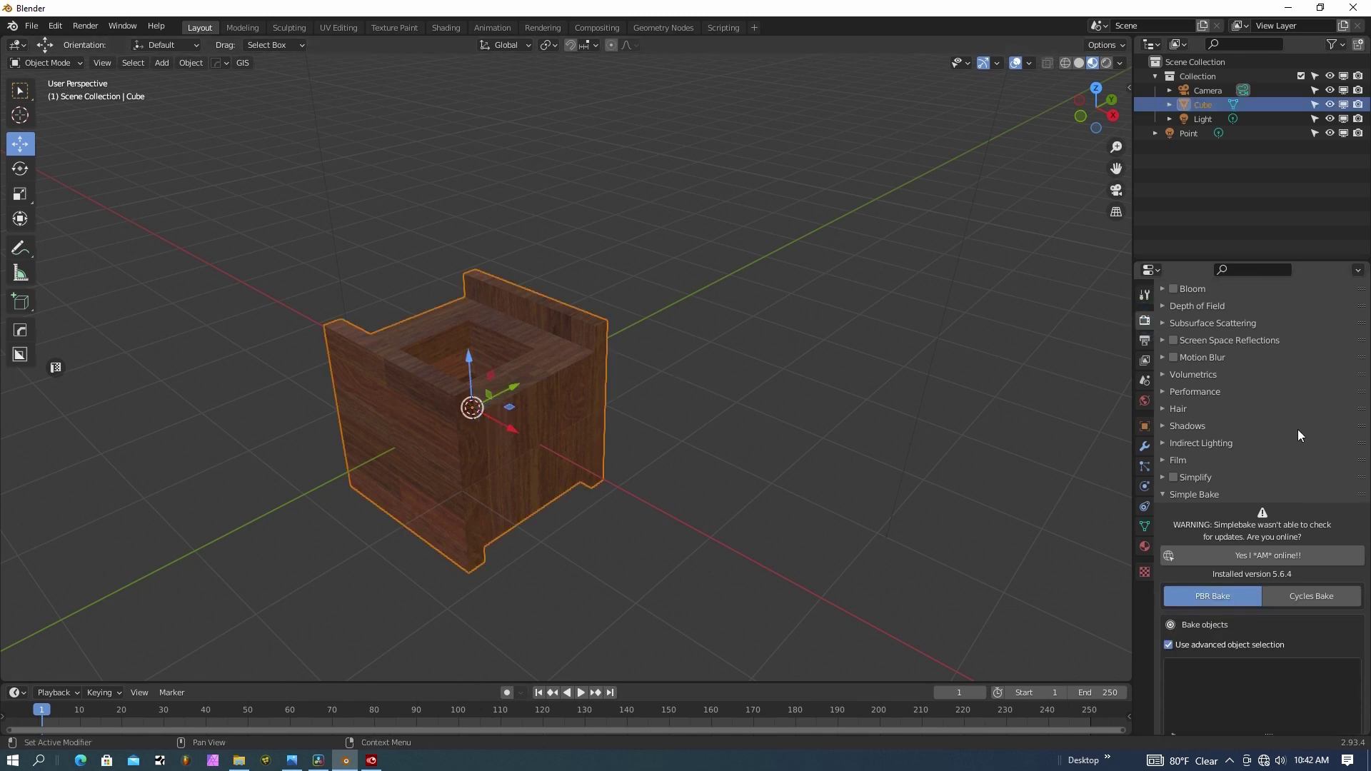
{"action": "scroll", "coordinate": [1298, 430], "scroll_direction": "up", "scroll_amount": 5}
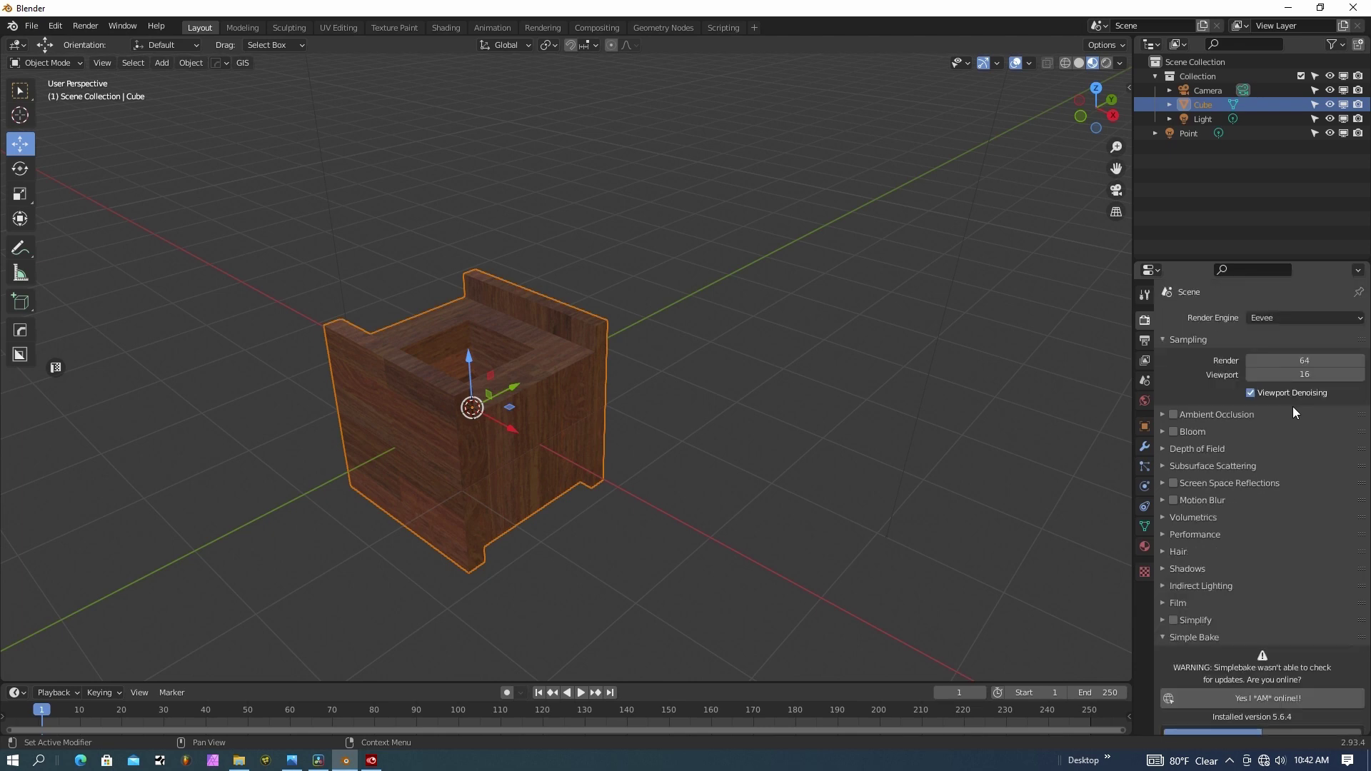
{"action": "scroll", "coordinate": [1273, 421], "scroll_direction": "down", "scroll_amount": 6}
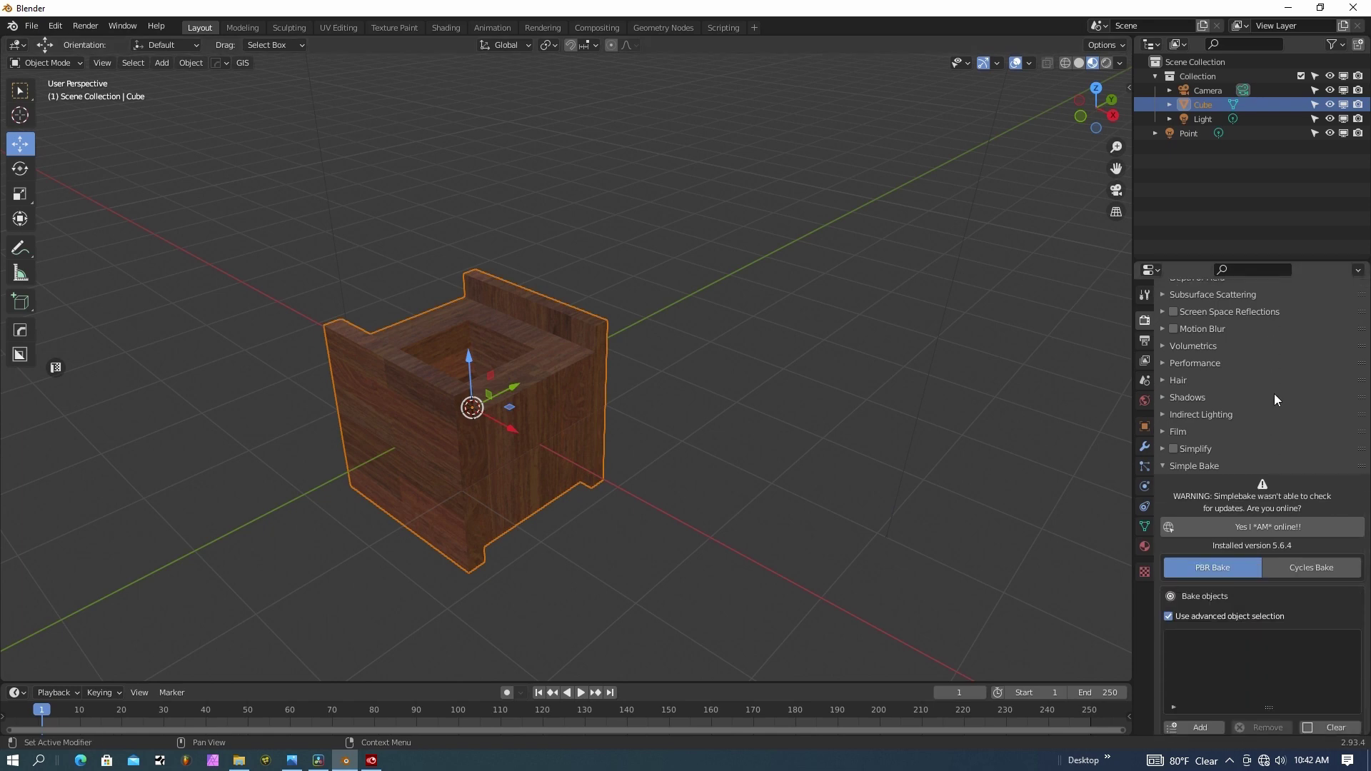
{"action": "scroll", "coordinate": [1274, 394], "scroll_direction": "down", "scroll_amount": 5}
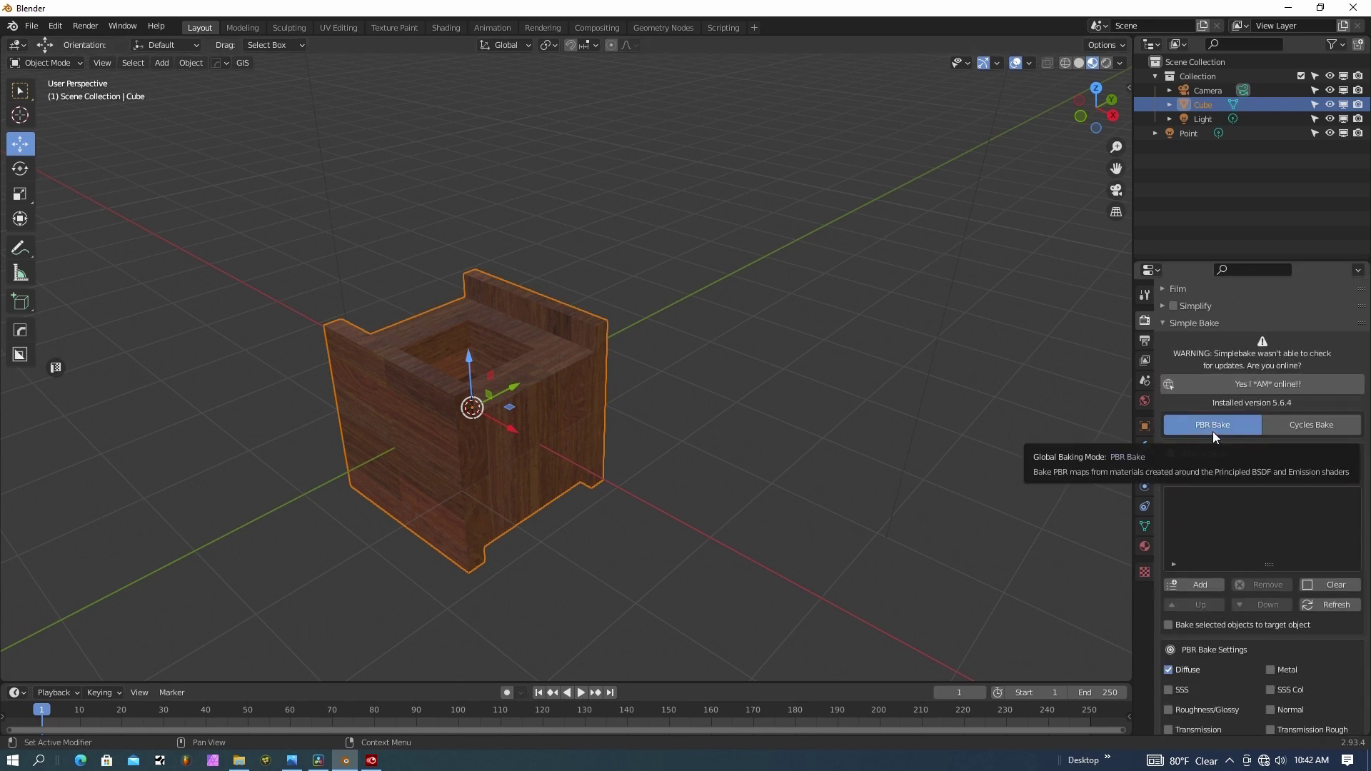
{"action": "scroll", "coordinate": [1207, 437], "scroll_direction": "down", "scroll_amount": 5}
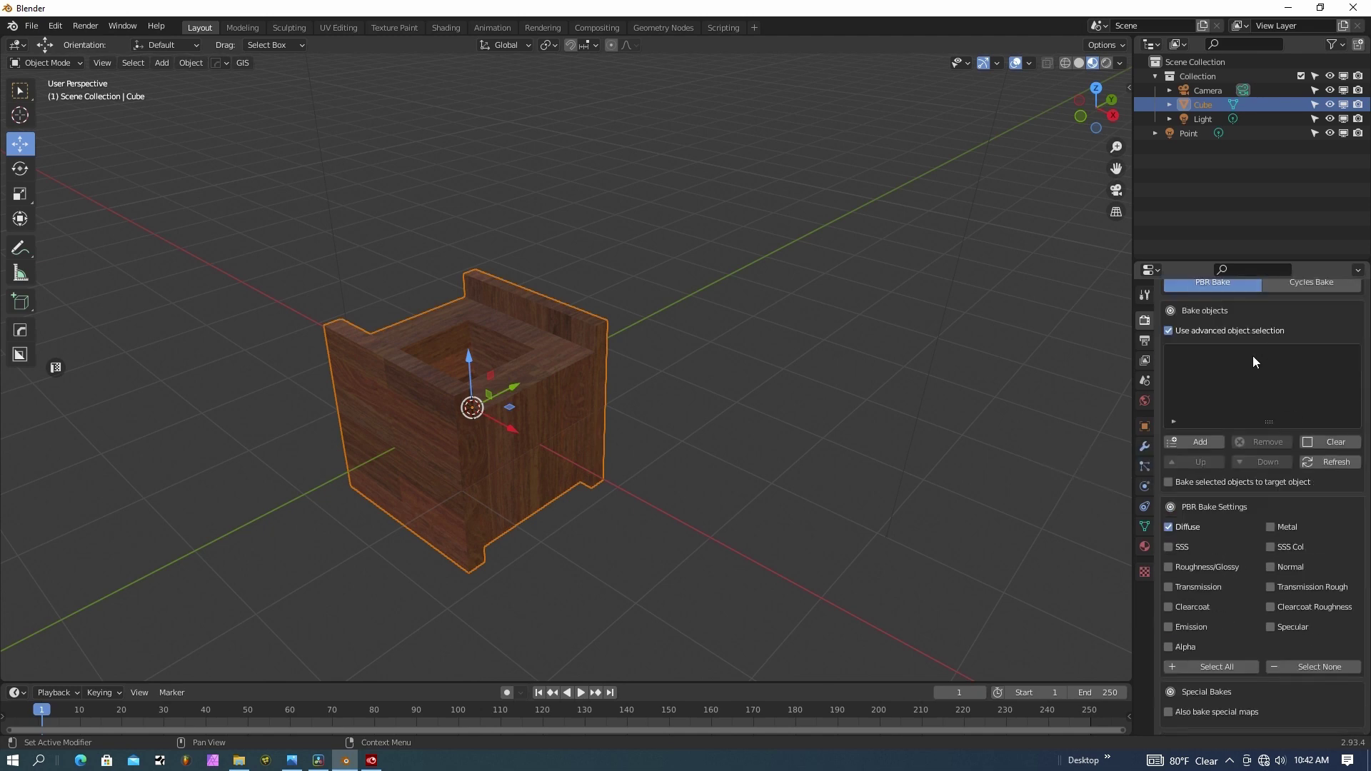
{"action": "left_click", "coordinate": [1198, 442]}
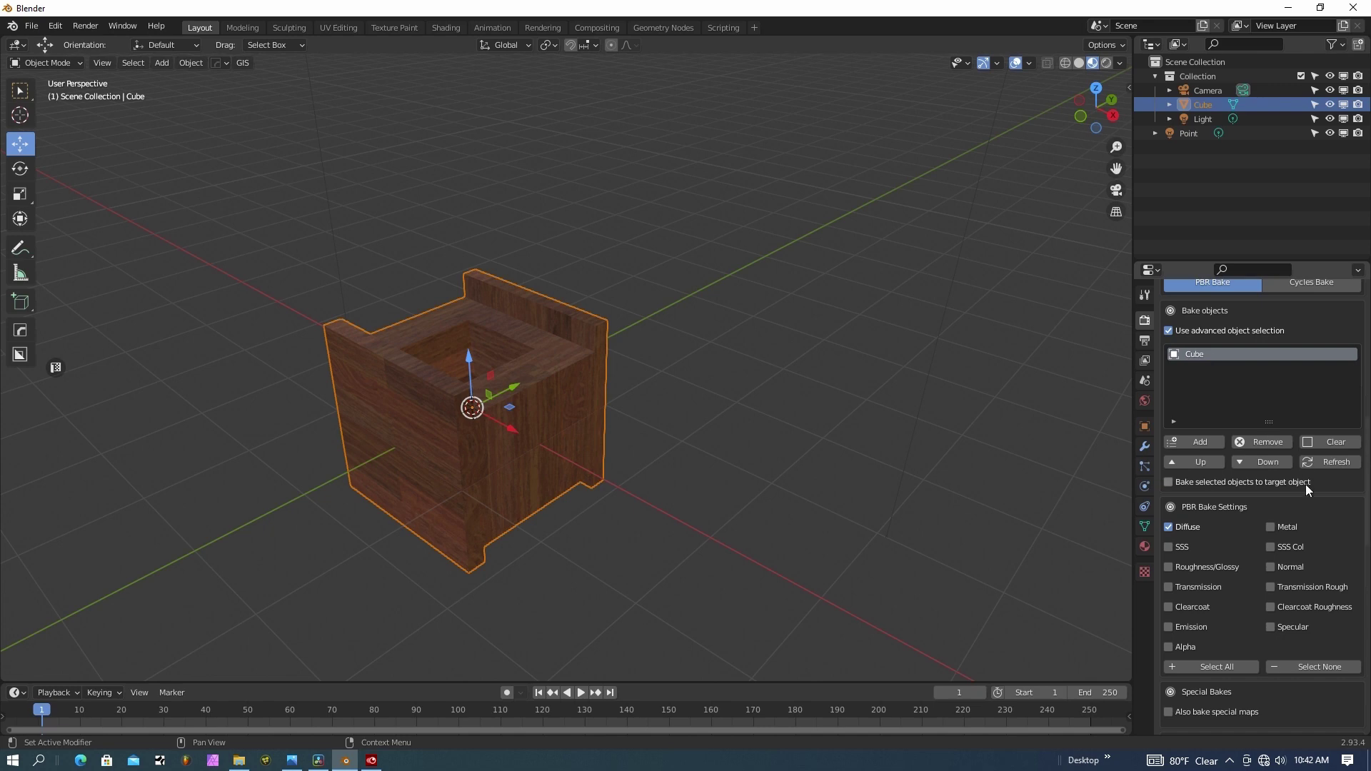
- Enable the Specular map alongside Diffuse and start the 1k PBR bake
{"action": "scroll", "coordinate": [1314, 500], "scroll_direction": "down", "scroll_amount": 2}
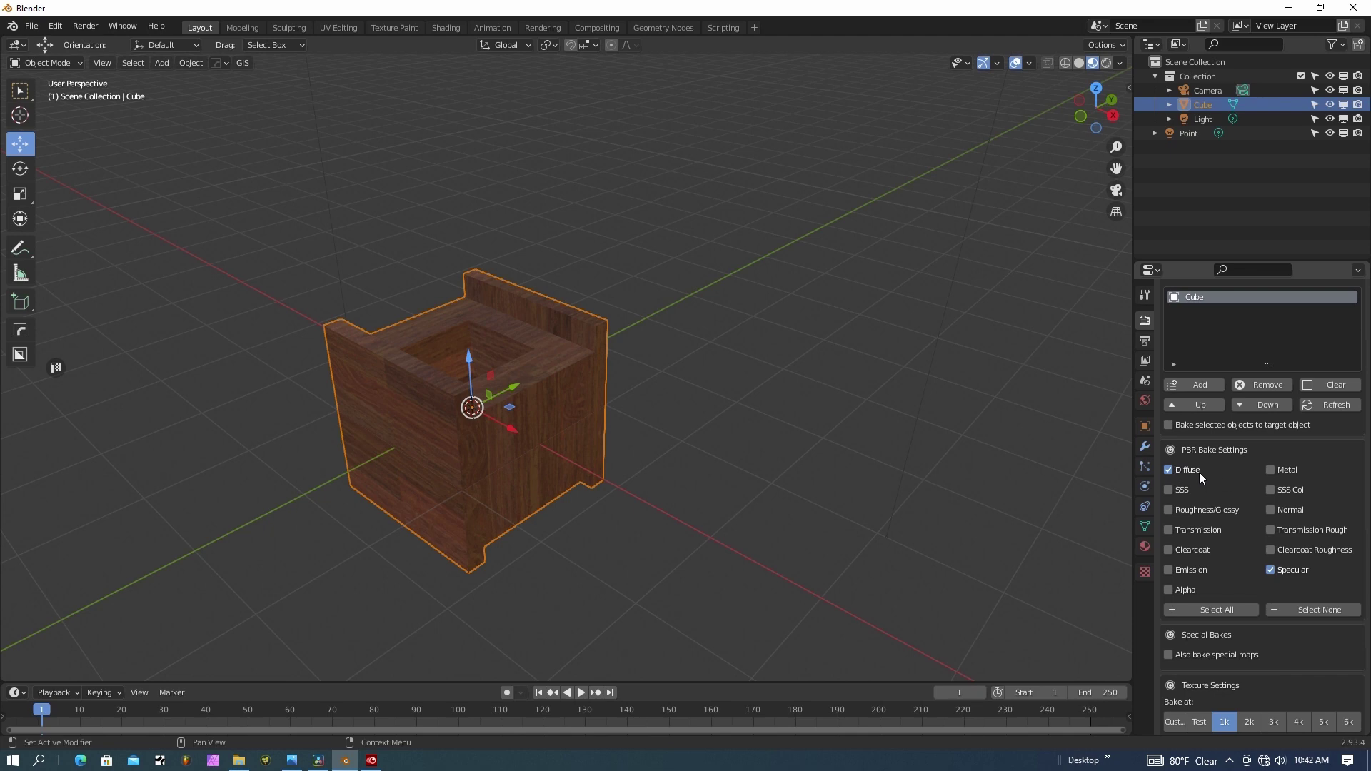
{"action": "scroll", "coordinate": [1261, 488], "scroll_direction": "down", "scroll_amount": 12}
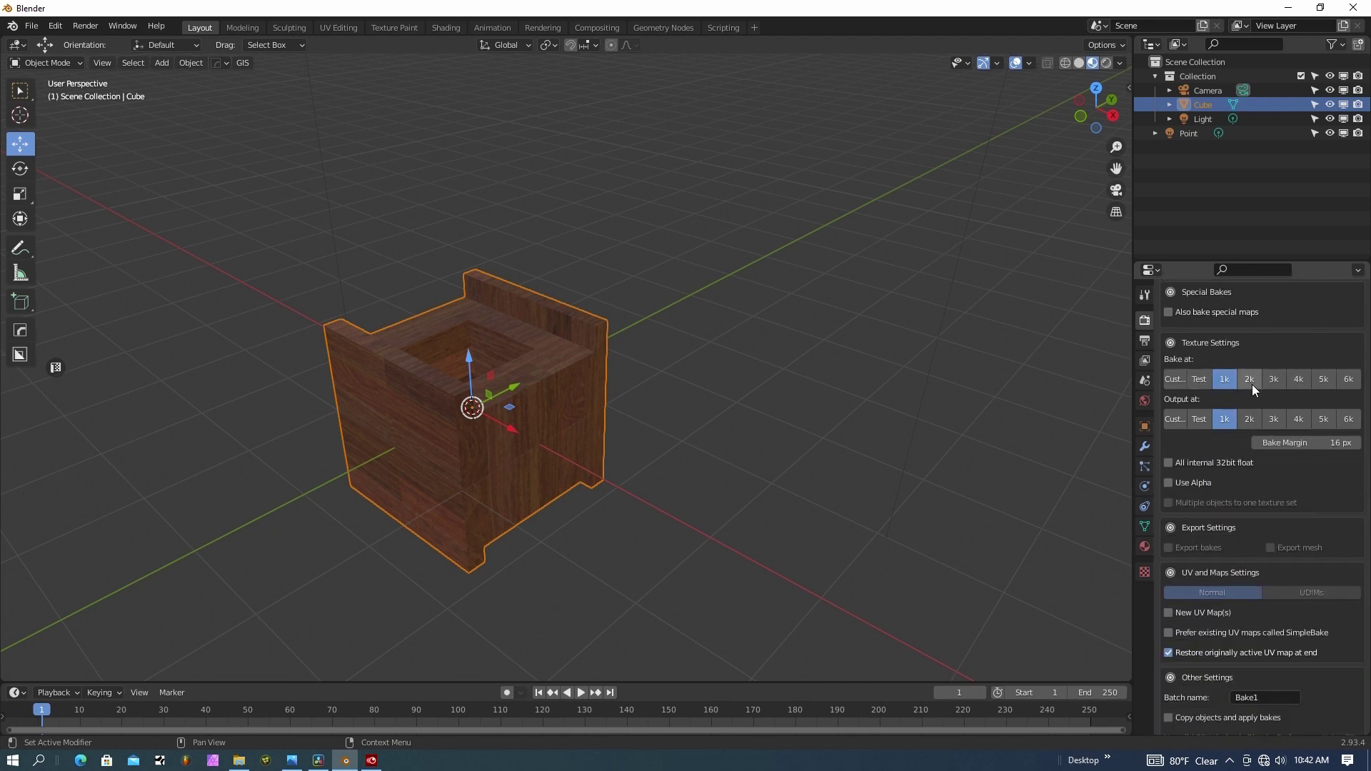
{"action": "scroll", "coordinate": [1302, 473], "scroll_direction": "down", "scroll_amount": 4}
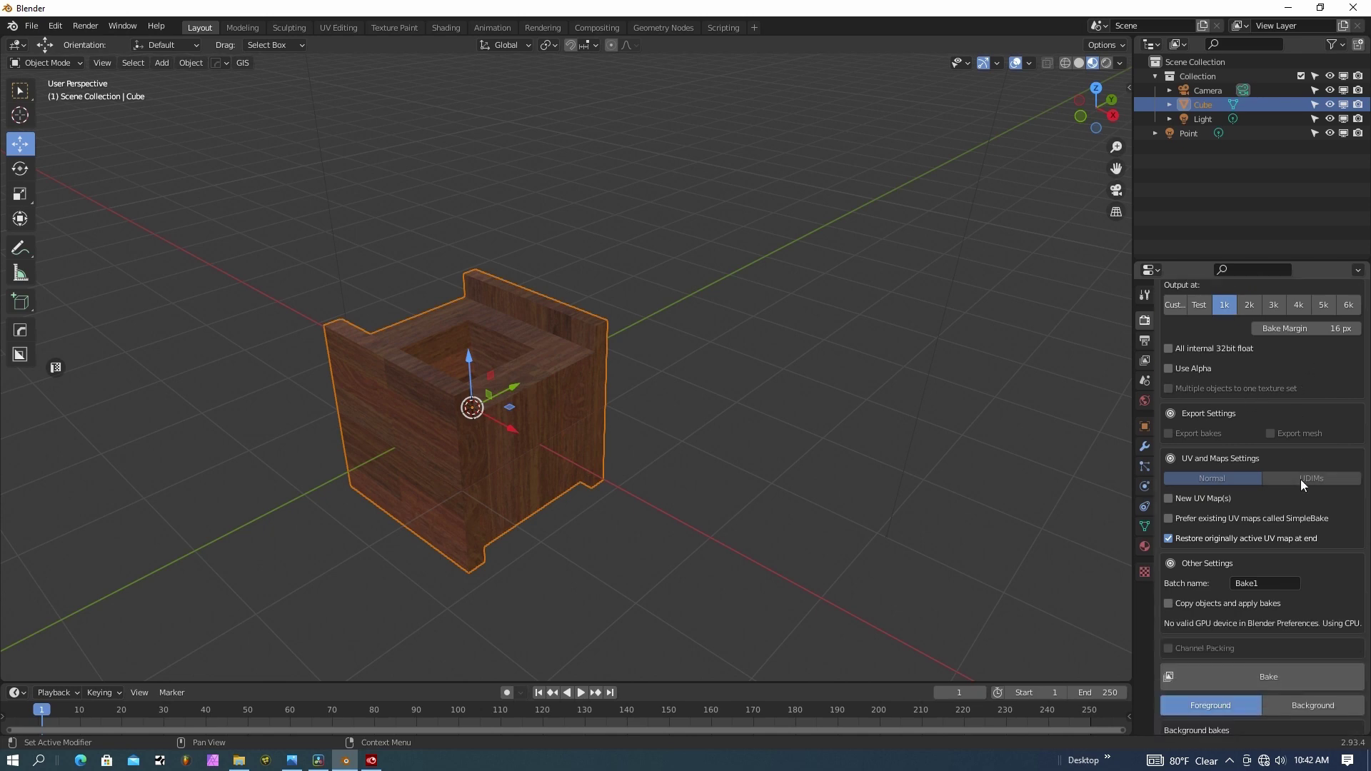
{"action": "left_click", "coordinate": [1206, 415]}
{"action": "scroll", "coordinate": [1278, 448], "scroll_direction": "up", "scroll_amount": 2}
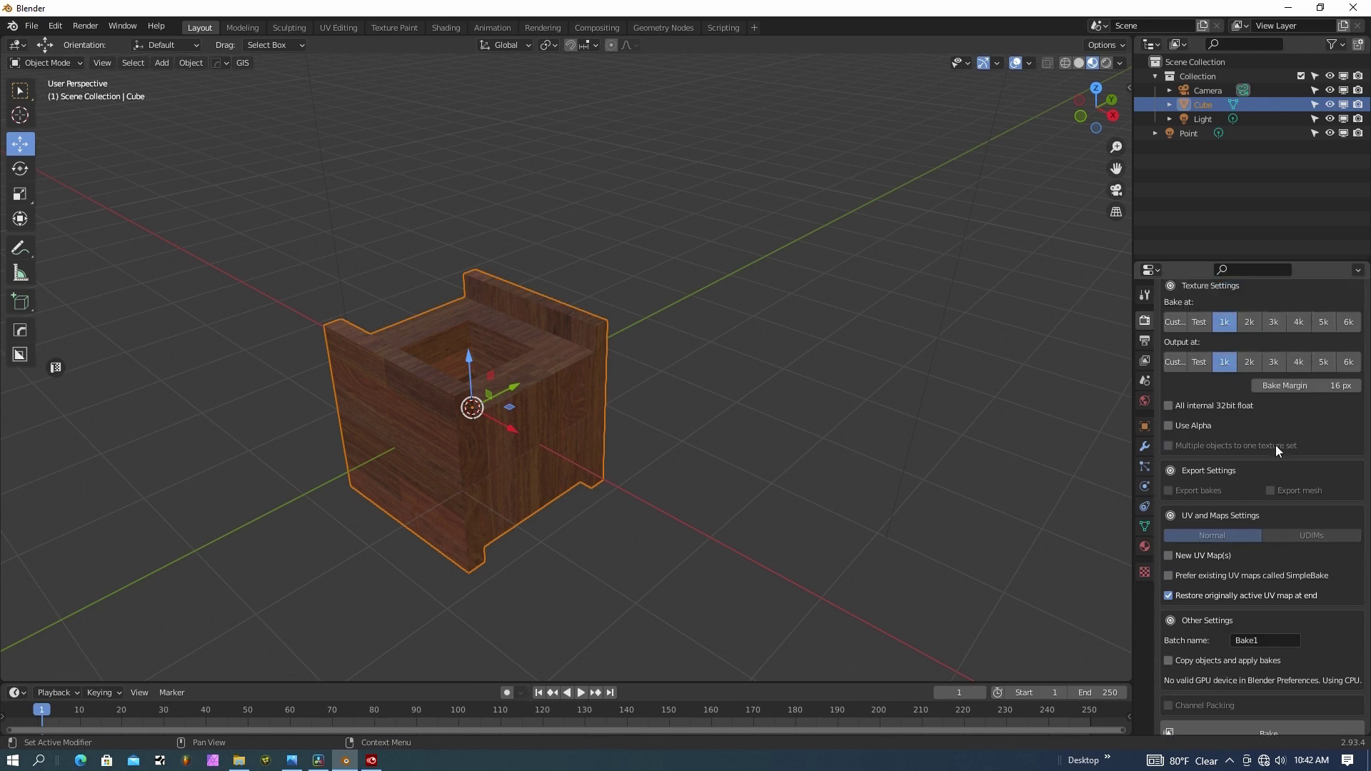
{"action": "left_click", "coordinate": [1171, 472]}
{"action": "scroll", "coordinate": [1207, 469], "scroll_direction": "down", "scroll_amount": 6}
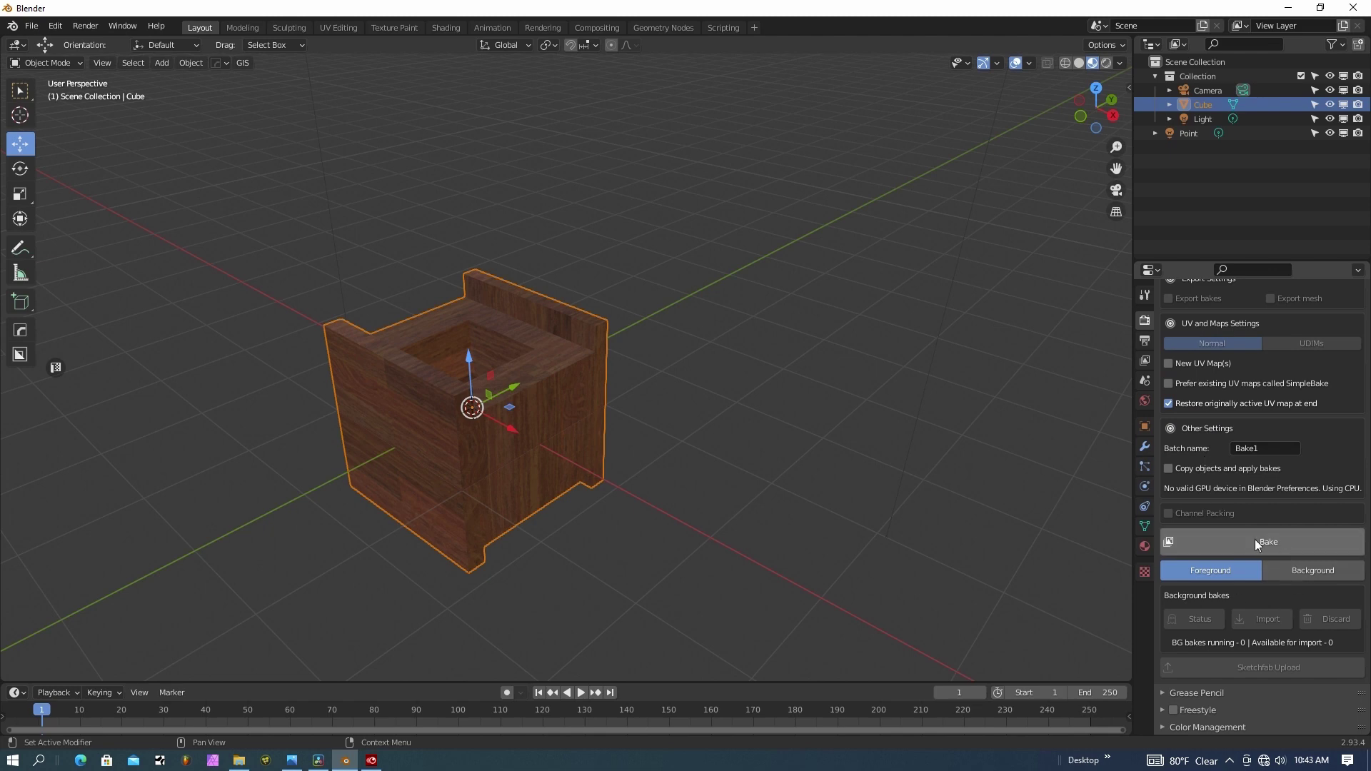
{"action": "left_click", "coordinate": [1263, 541]}
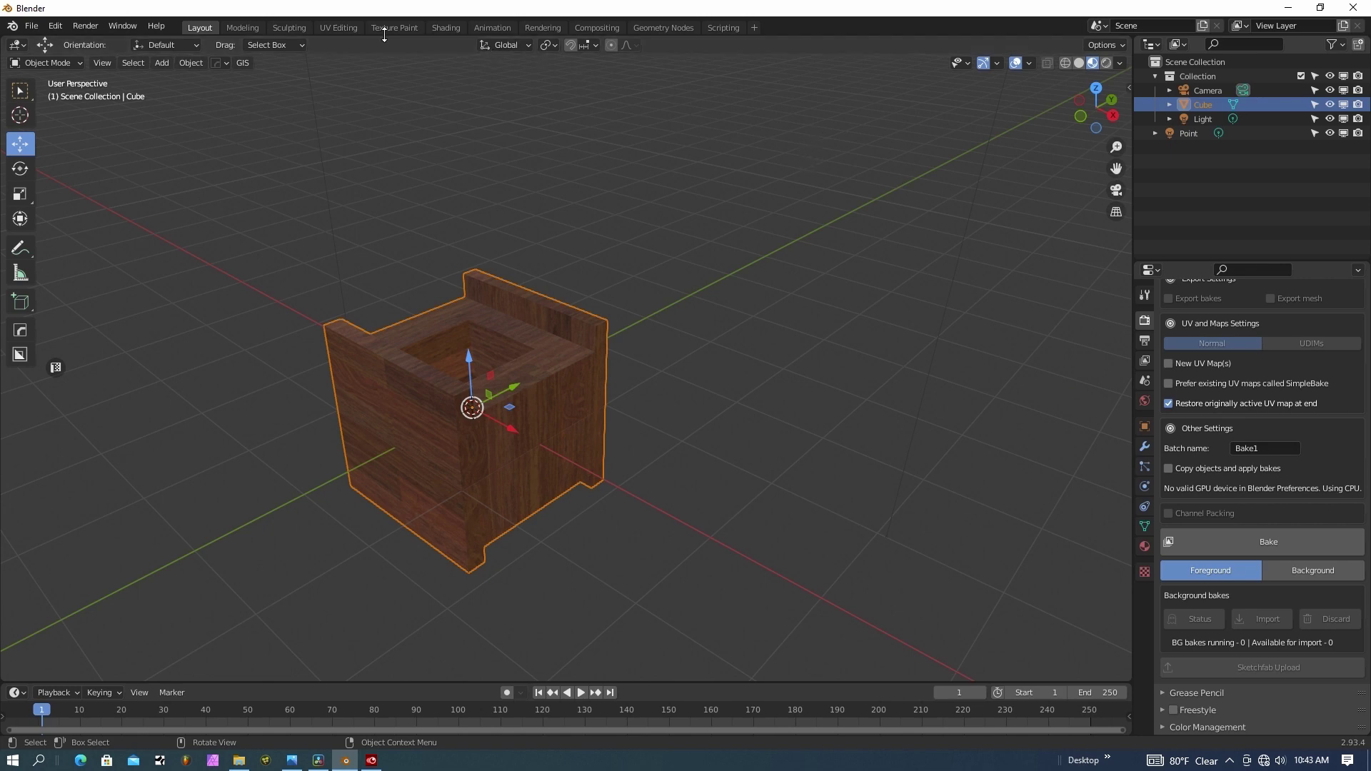
- Delete the Transparent BSDF node from the Parquet_flooring_05 material in the Shading workspace
{"action": "left_click", "coordinate": [444, 27]}
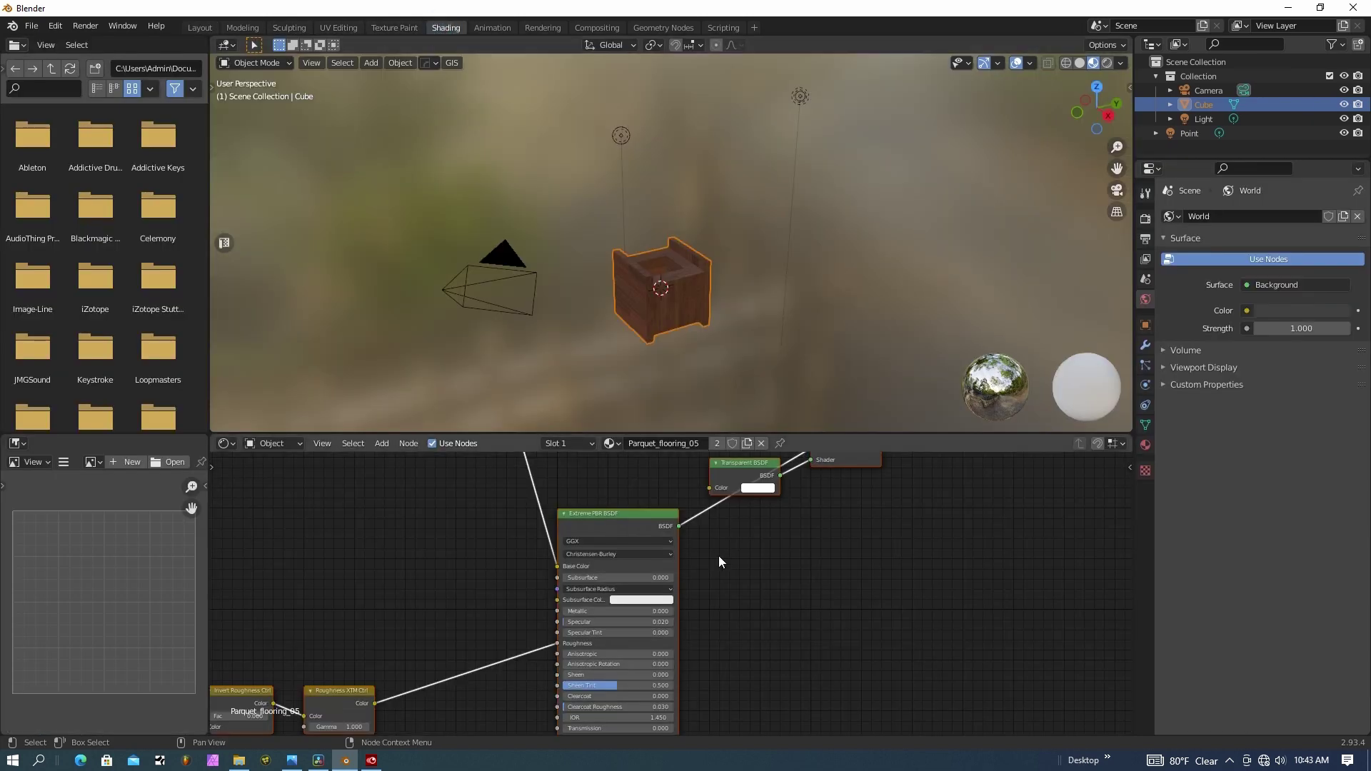
{"action": "scroll", "coordinate": [722, 560], "scroll_direction": "down", "scroll_amount": 3}
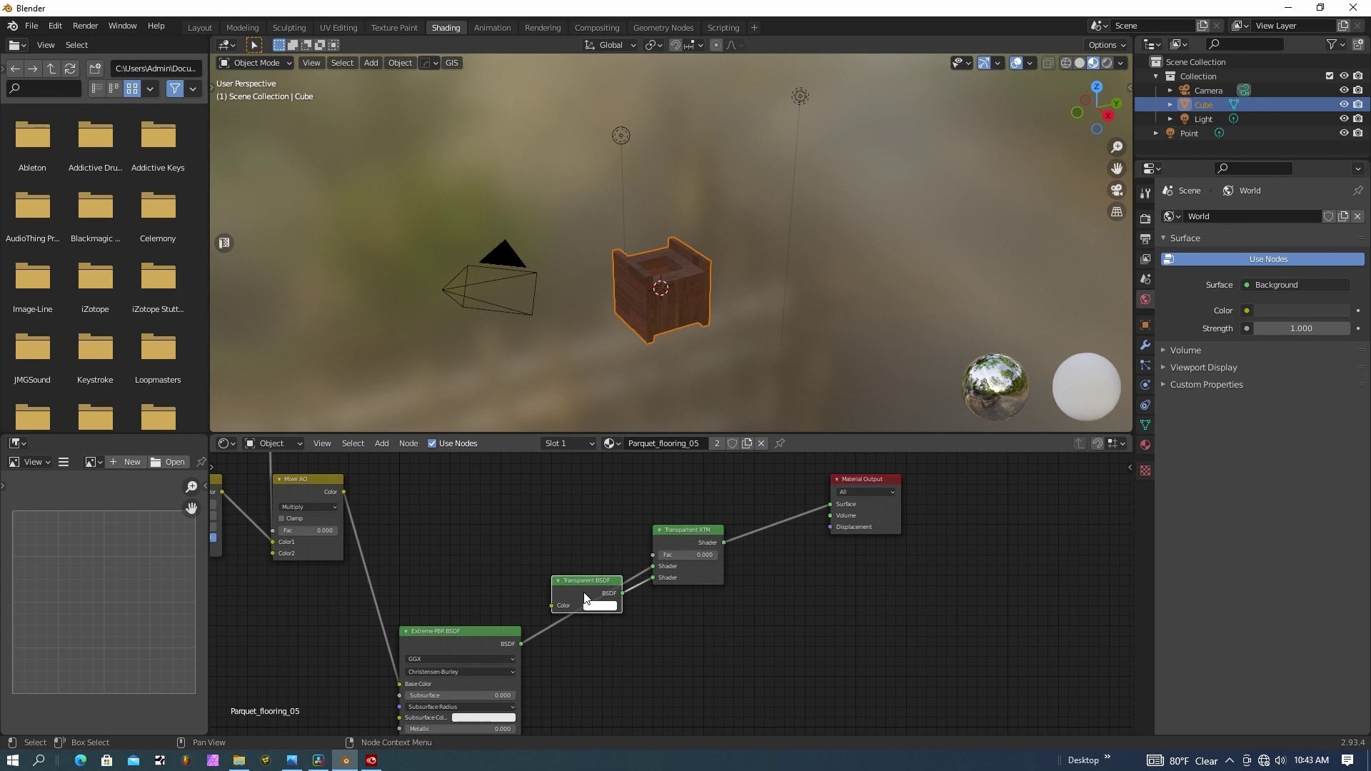
{"action": "key", "text": "x"}
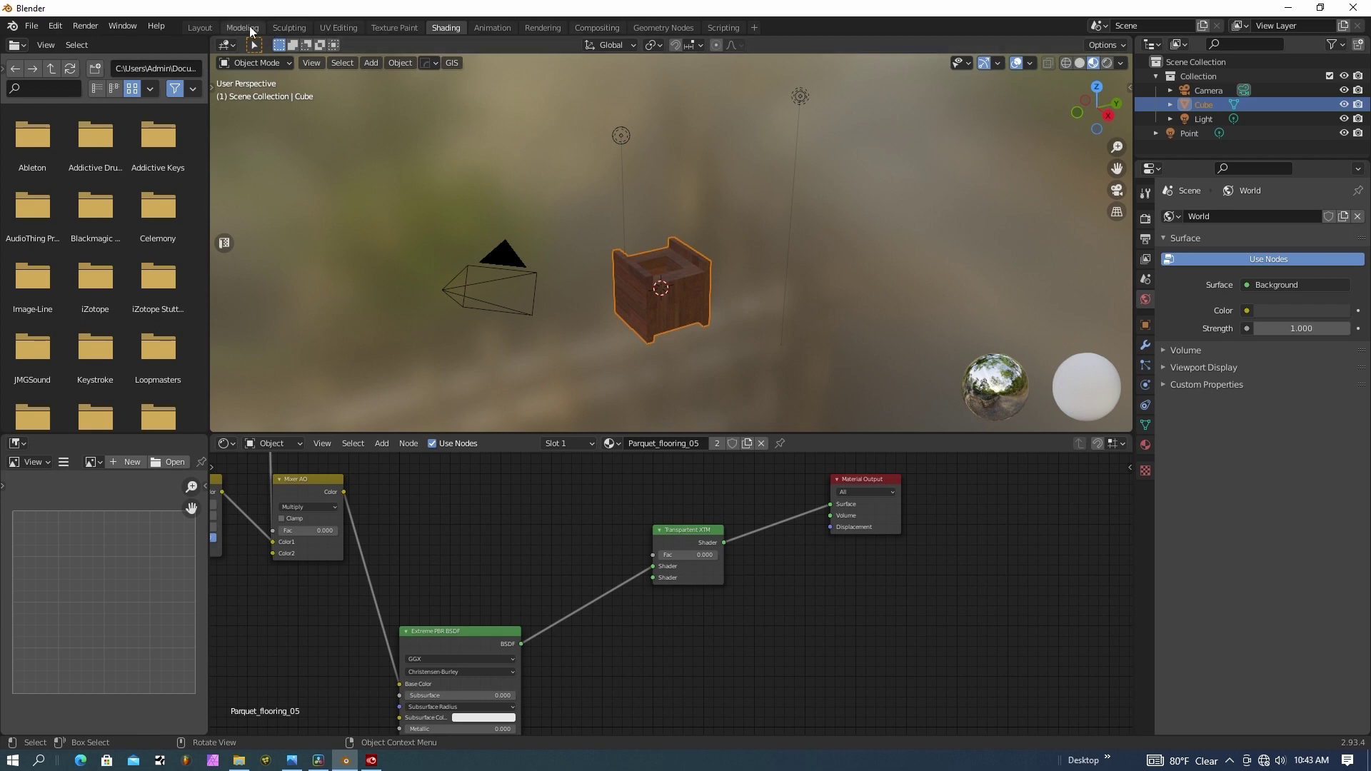
{"action": "left_click", "coordinate": [200, 27]}
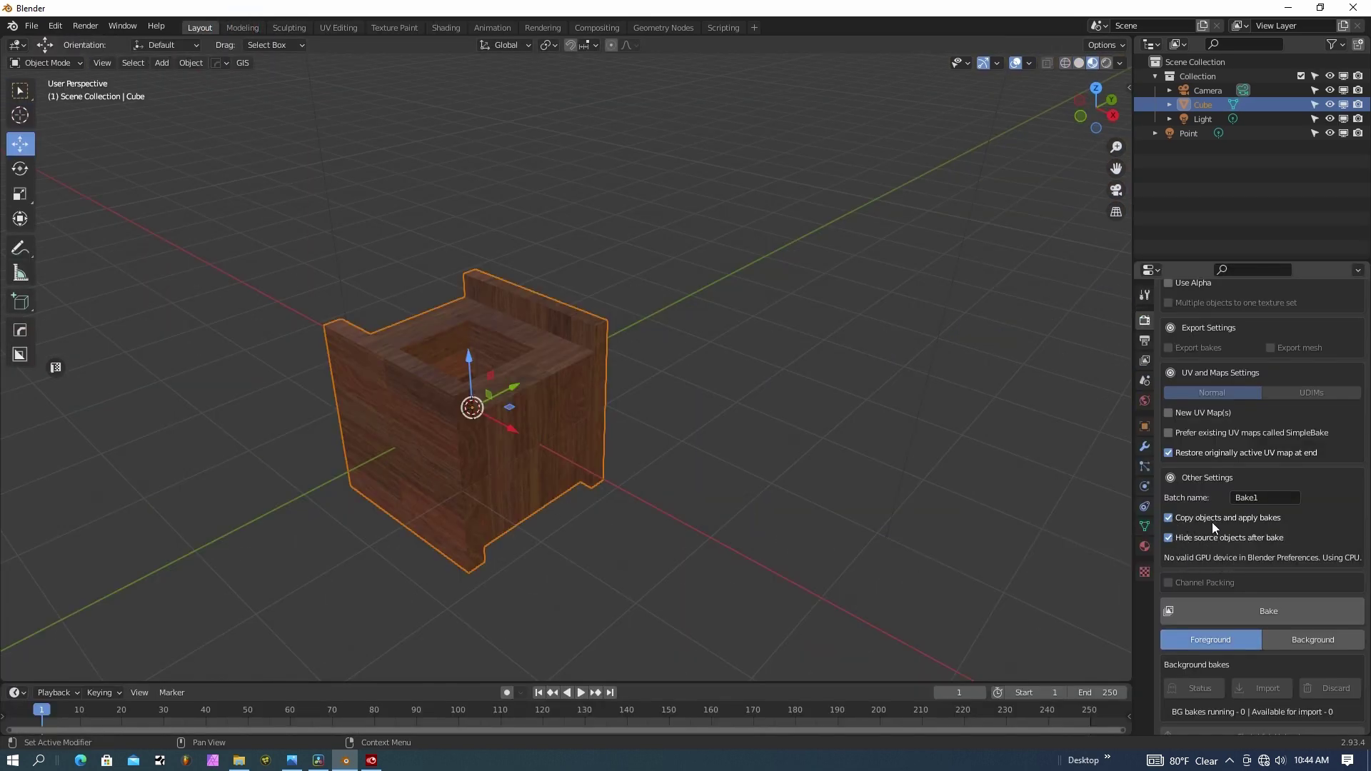
- Set the SimpleBake batch name to 'Cube-bake' and run the bake
{"action": "left_click", "coordinate": [1269, 499]}
{"action": "type", "text": "Cube"}
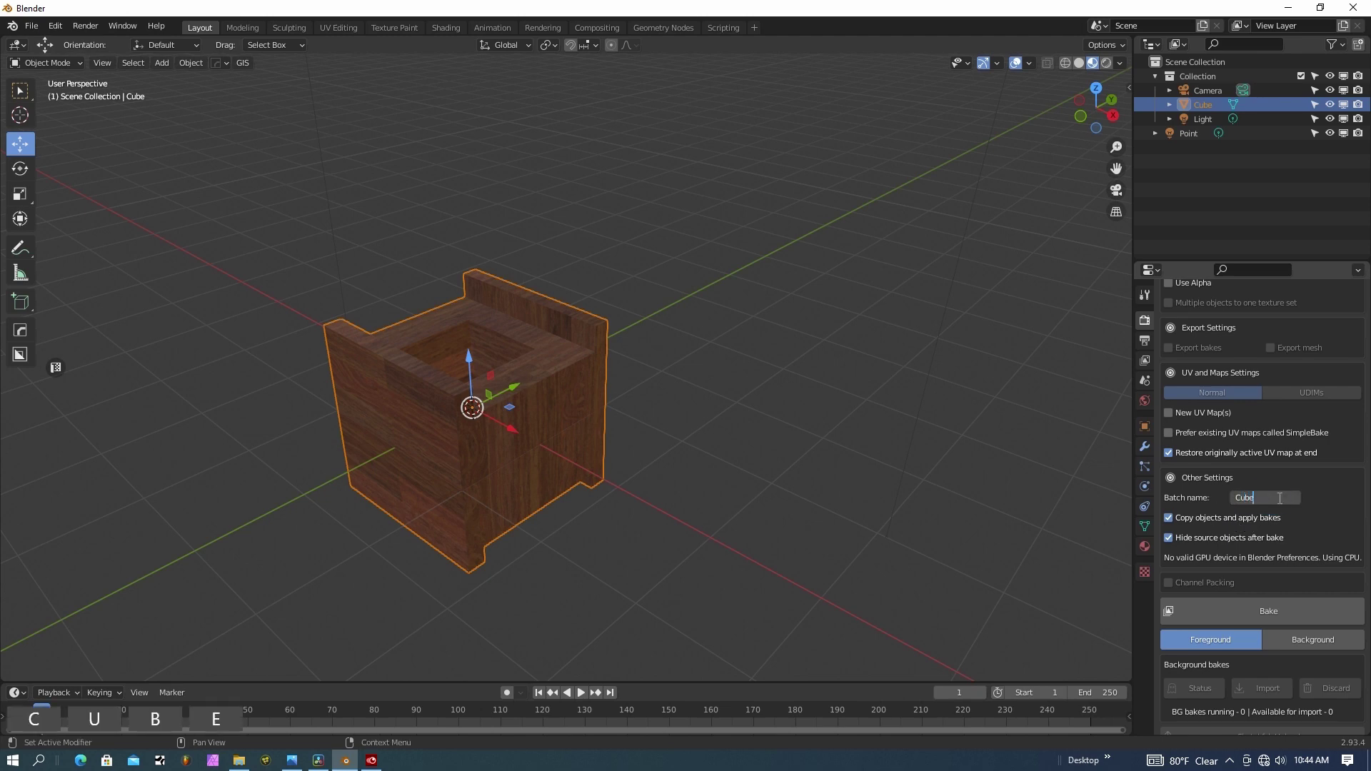
{"action": "type", "text": "-bake"}
{"action": "left_click", "coordinate": [1263, 618]}
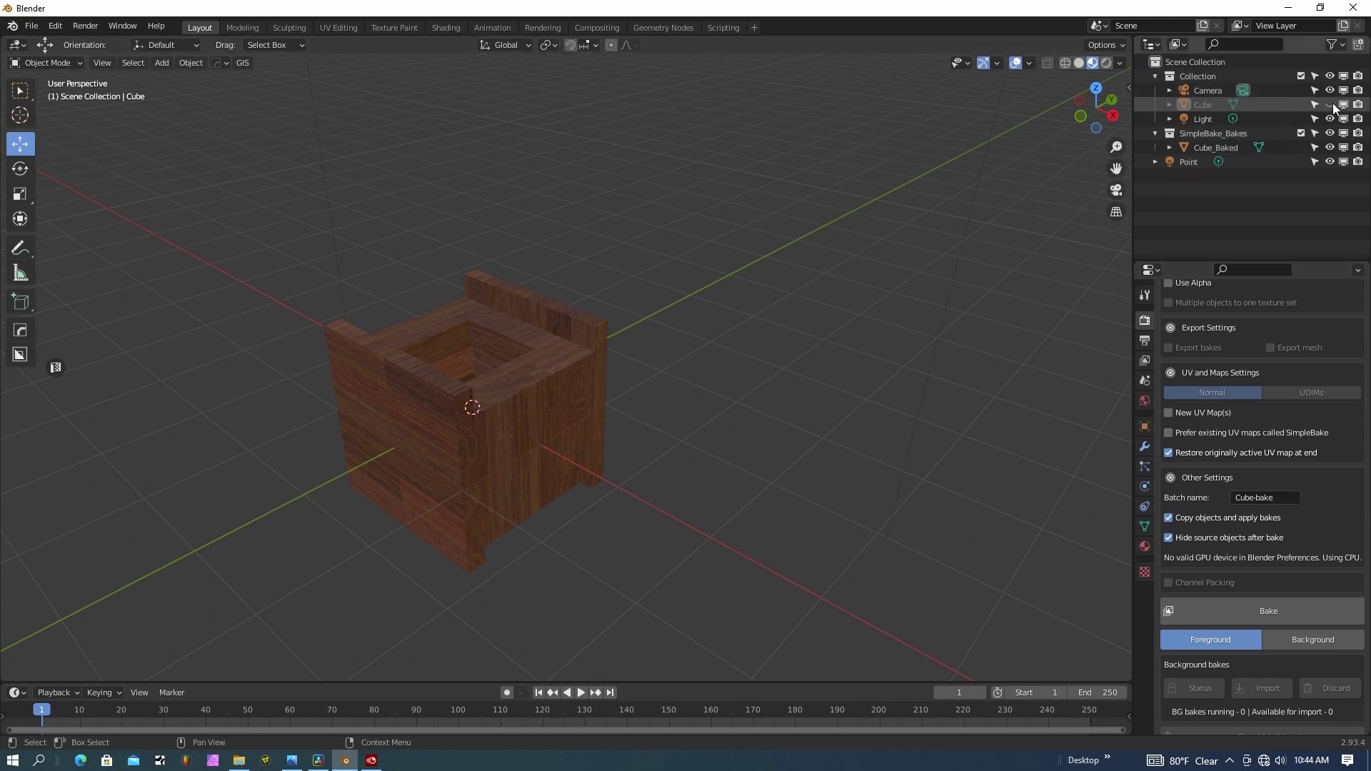
- Delete the original Cube from the Outliner and select the Cube_Baked box
{"action": "right_click", "coordinate": [1195, 106]}
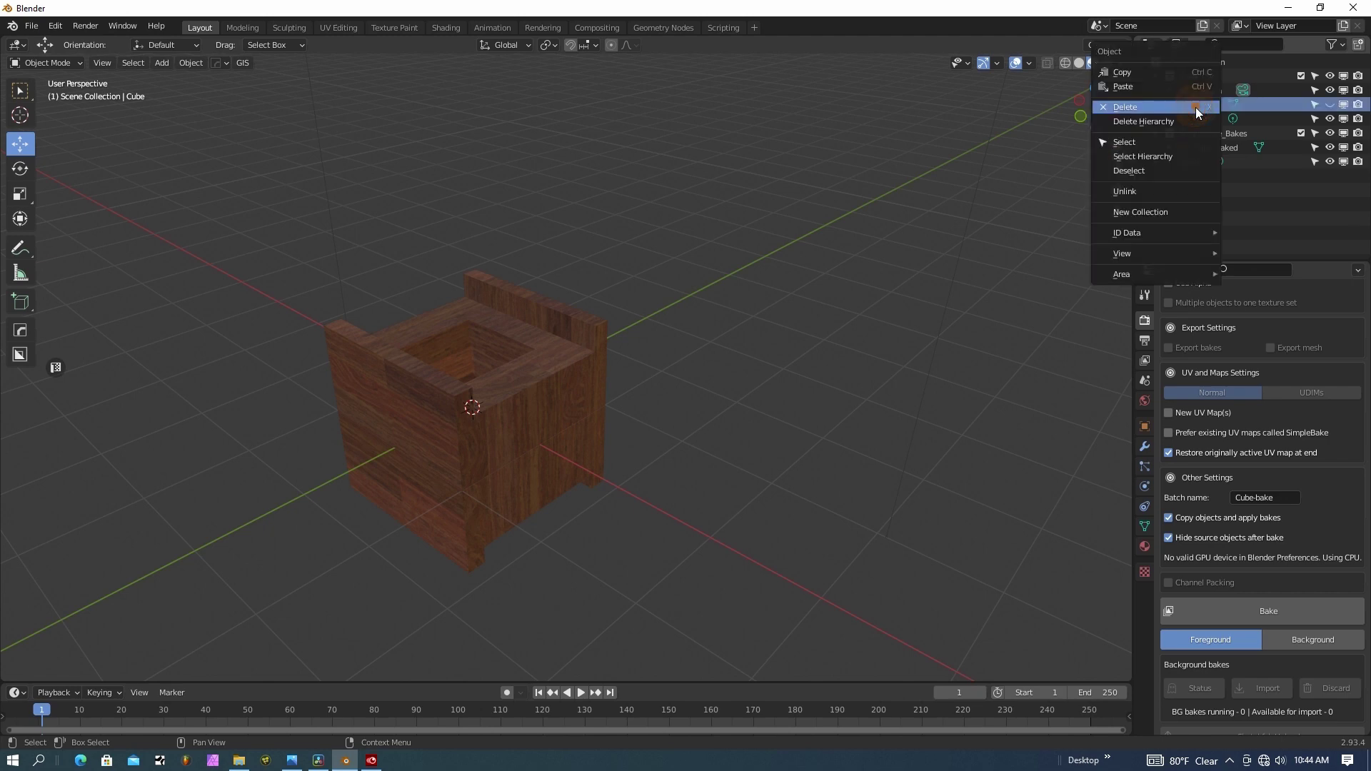
{"action": "left_click", "coordinate": [1146, 109]}
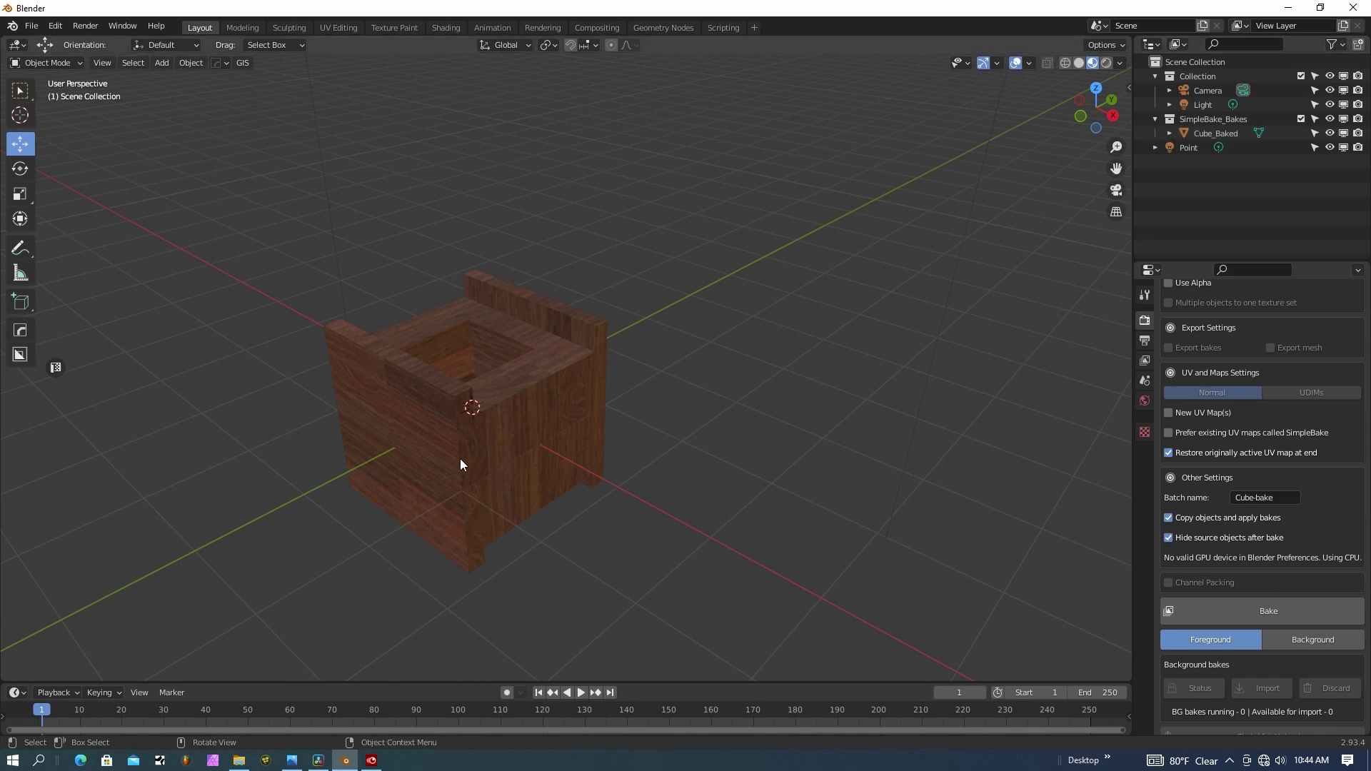
{"action": "mouse_move", "coordinate": [460, 458]}
{"action": "middle_mouse_down"}
{"action": "mouse_move", "coordinate": [499, 495]}
{"action": "mouse_move", "coordinate": [657, 457]}
{"action": "mouse_move", "coordinate": [431, 447]}
{"action": "mouse_move", "coordinate": [462, 460]}
{"action": "middle_mouse_up"}
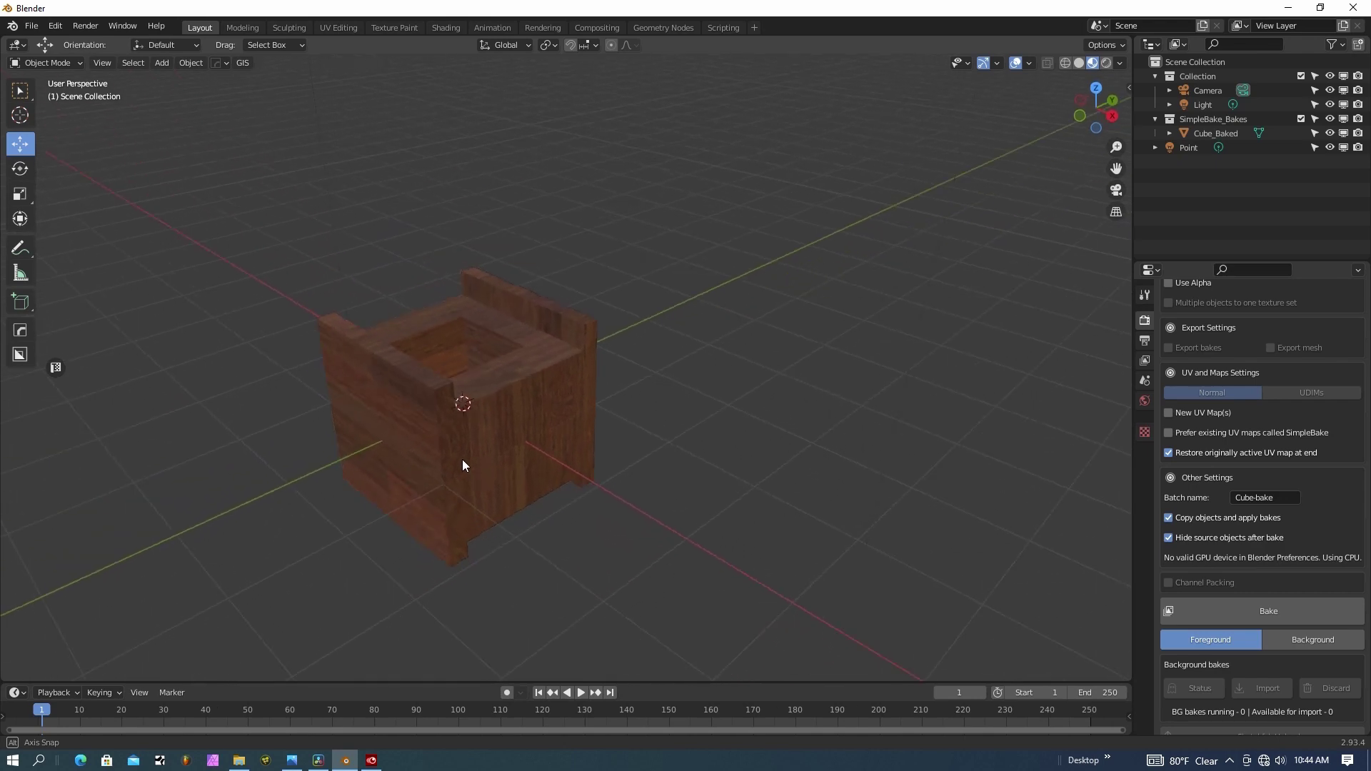
{"action": "left_click", "coordinate": [539, 399]}
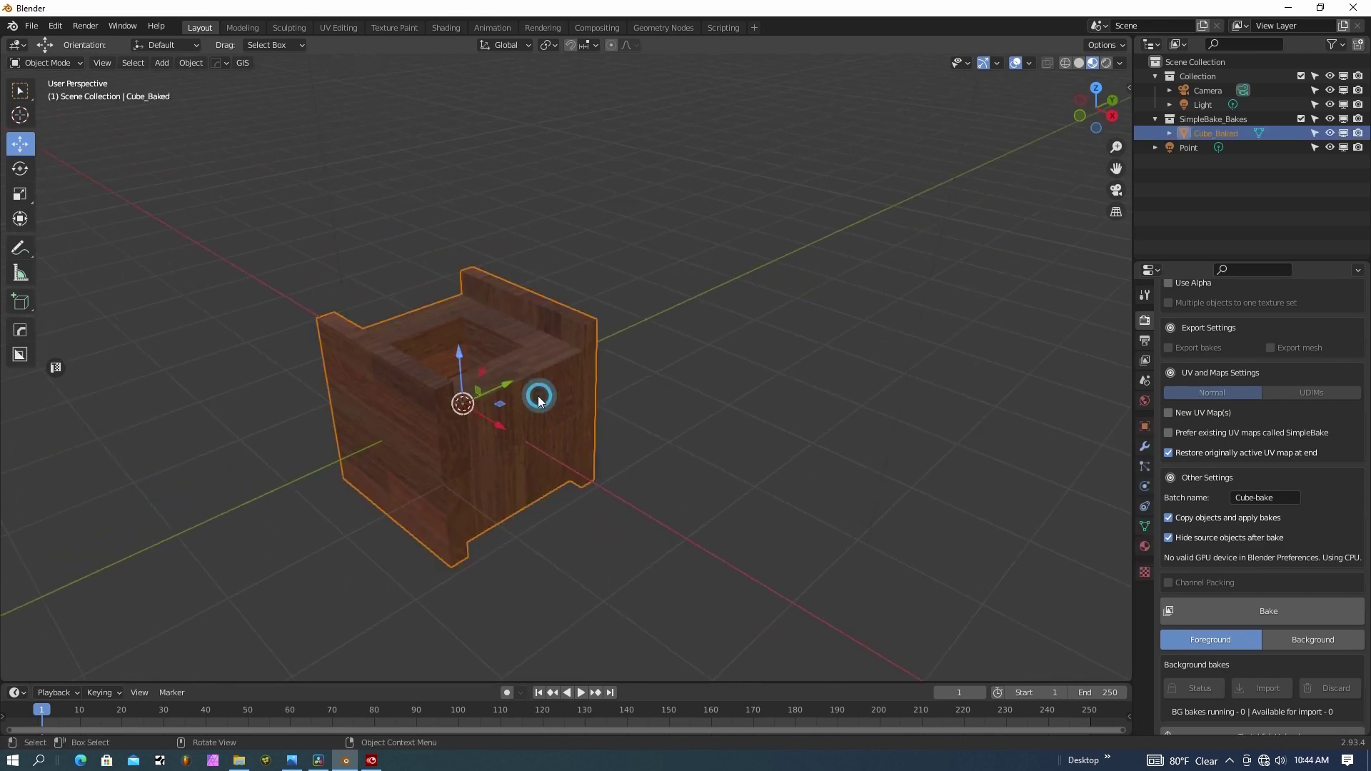
- In UV Editing, toggle the Display Stretch overlay on and off to check Cube_Baked's UVs
{"action": "left_click", "coordinate": [337, 30]}
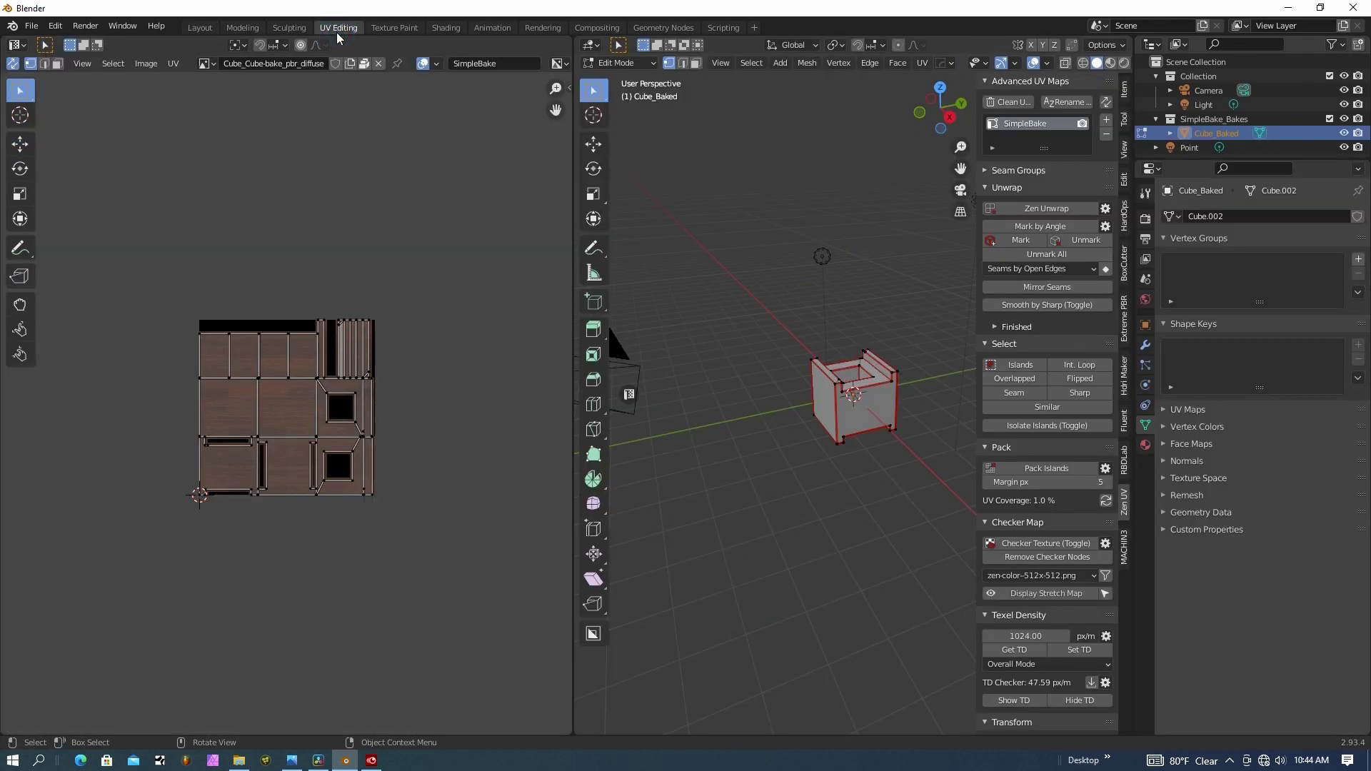
{"action": "scroll", "coordinate": [280, 422], "scroll_direction": "up", "scroll_amount": 3}
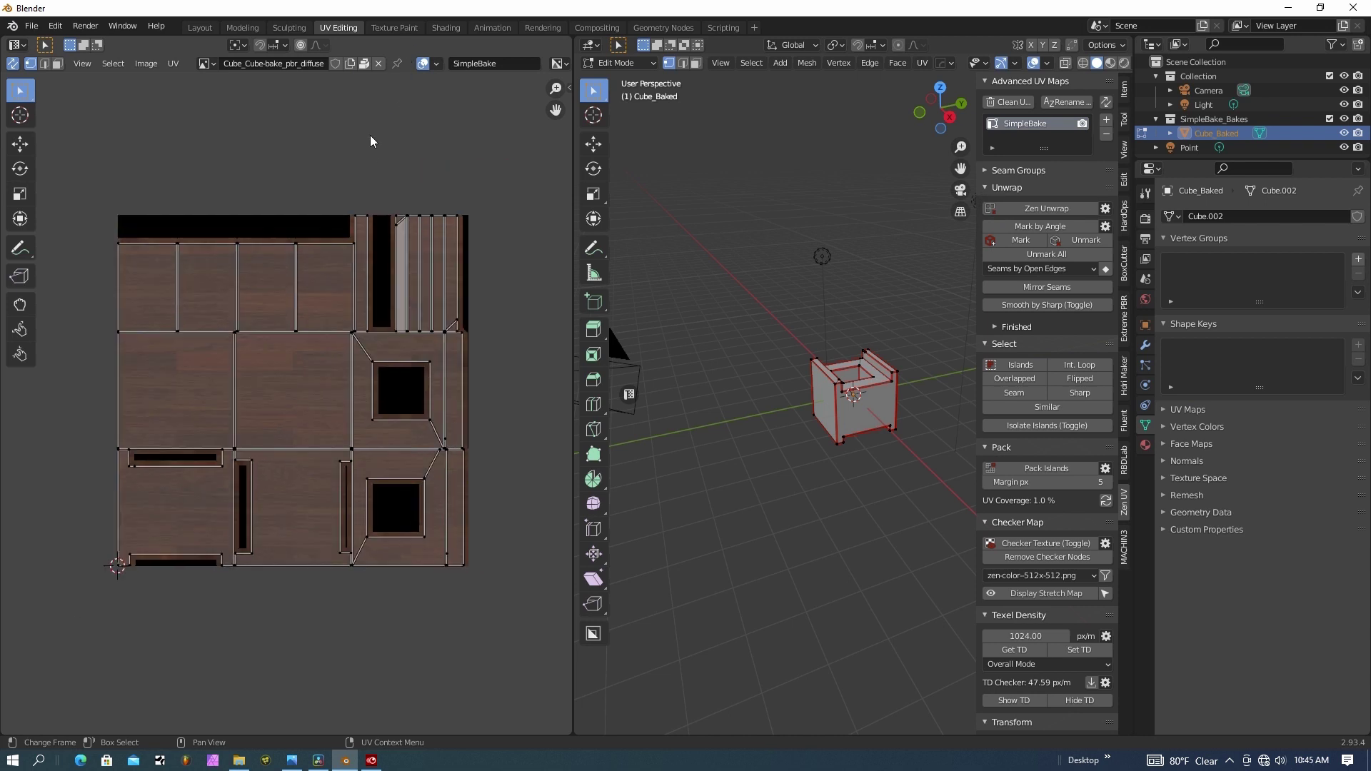
{"action": "left_click", "coordinate": [215, 64]}
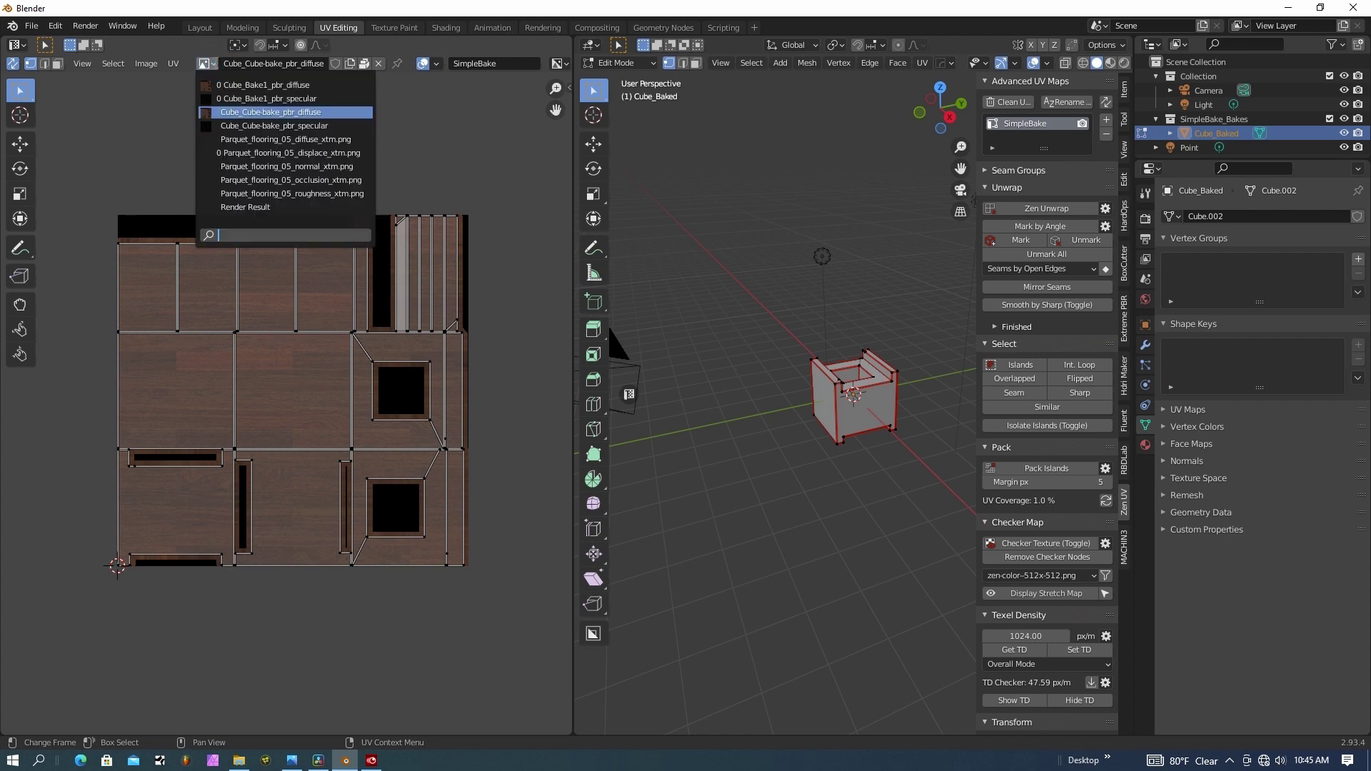
{"action": "left_click", "coordinate": [436, 65]}
{"action": "left_click", "coordinate": [348, 108]}
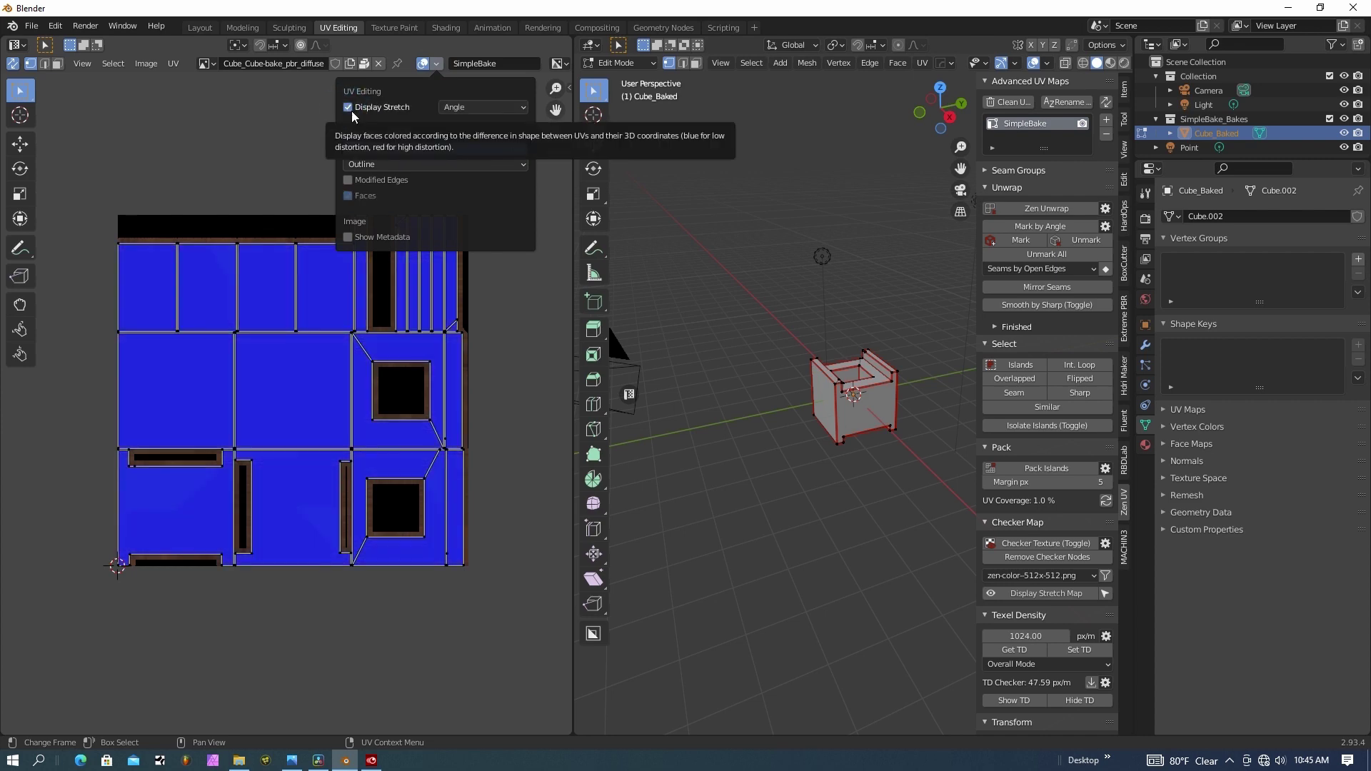
{"action": "left_click", "coordinate": [349, 106]}
{"action": "left_click", "coordinate": [268, 149]}
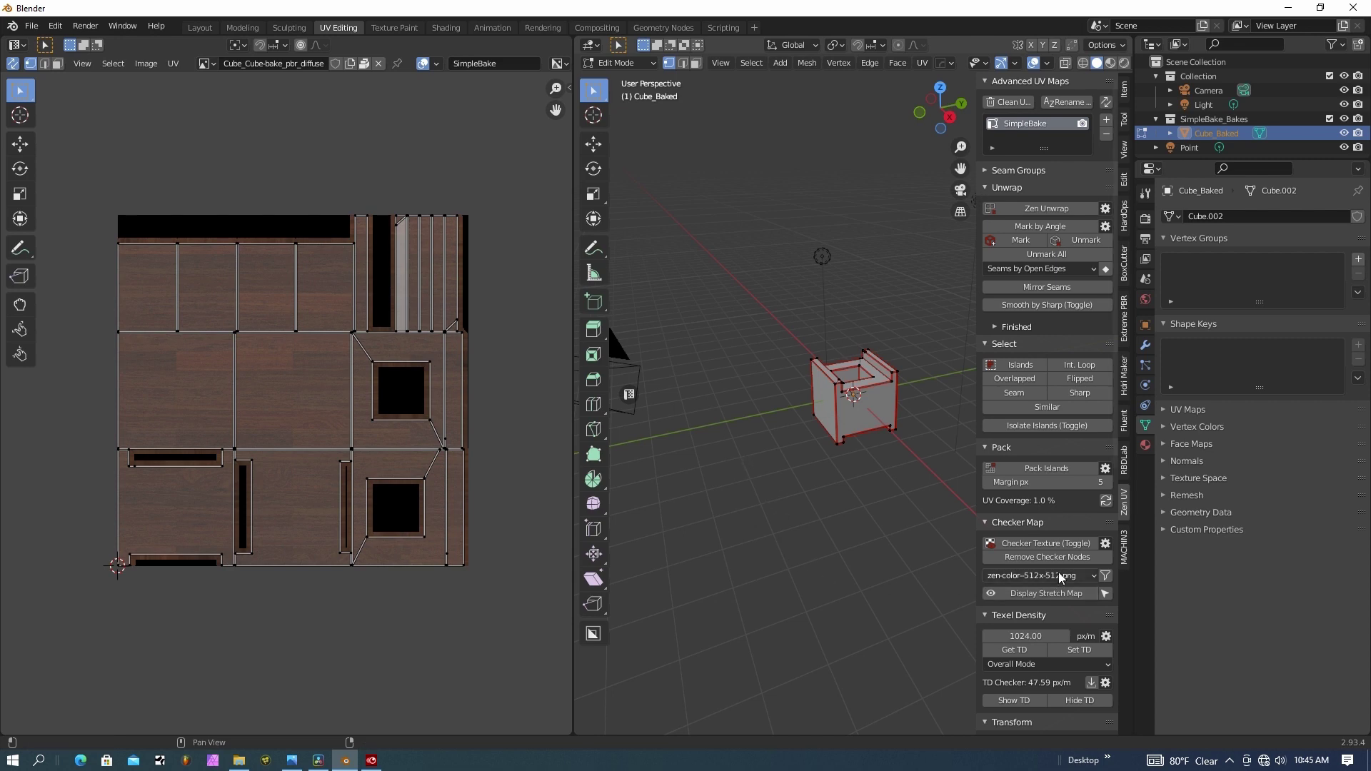
- Apply the Zen UV checker texture to the box, then remove it to restore the baked wood
{"action": "left_click", "coordinate": [1045, 544]}
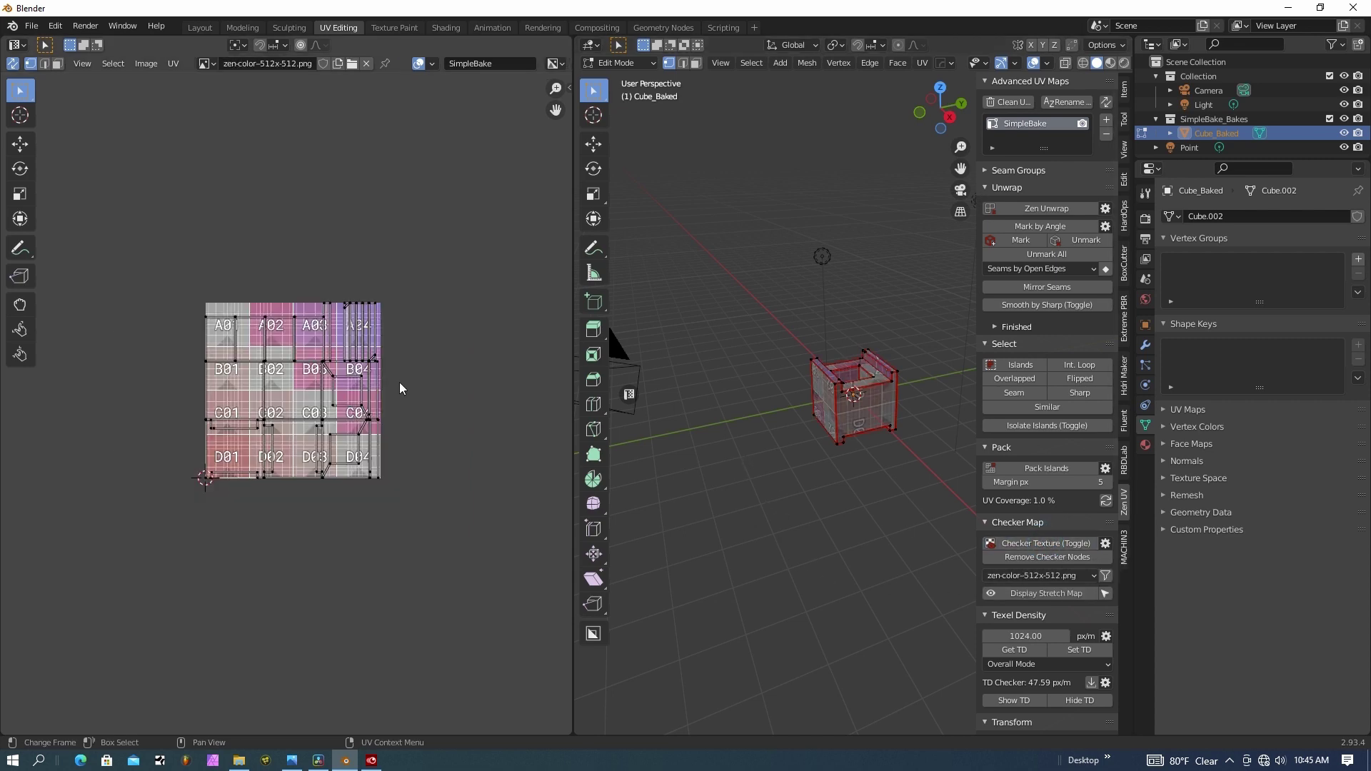
{"action": "scroll", "coordinate": [273, 377], "scroll_direction": "up", "scroll_amount": 4}
{"action": "scroll", "coordinate": [274, 376], "scroll_direction": "up", "scroll_amount": 1}
{"action": "scroll", "coordinate": [542, 322], "scroll_direction": "down", "scroll_amount": 2}
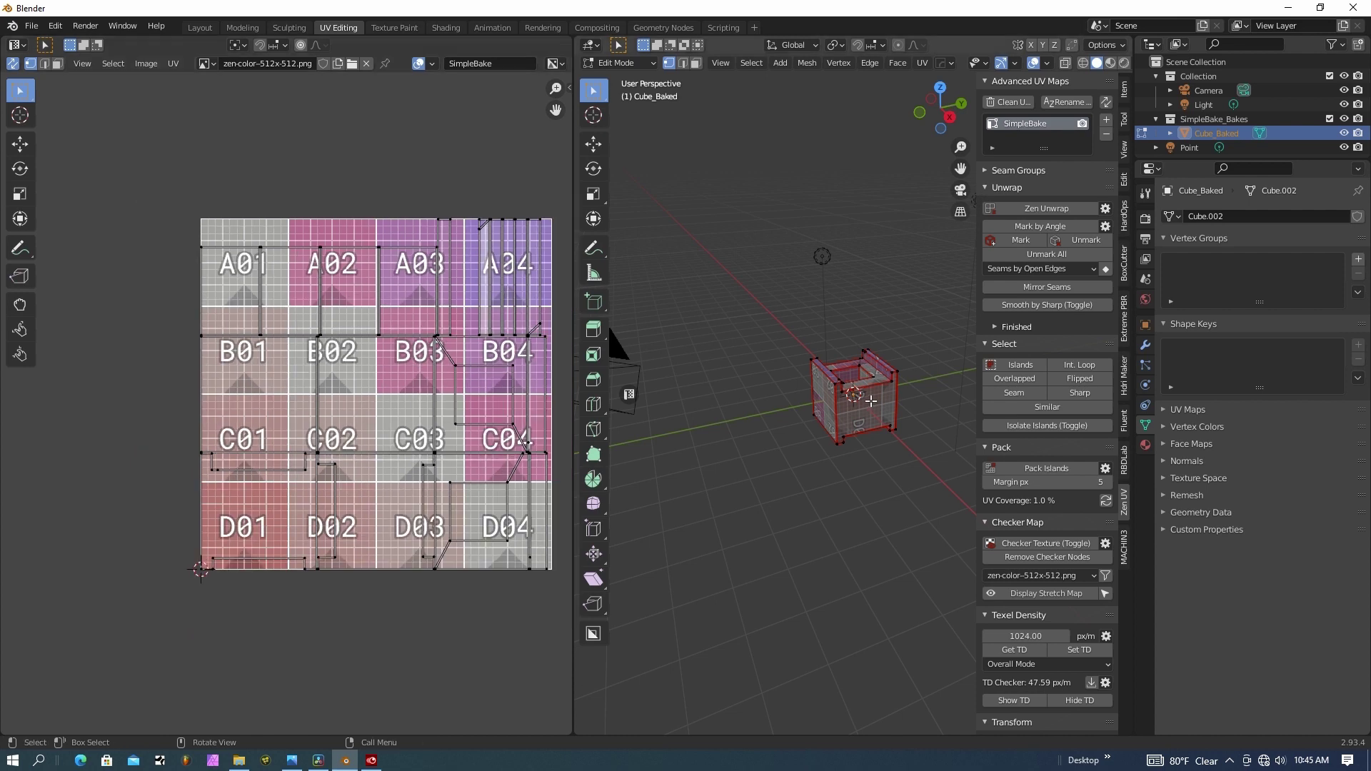
{"action": "scroll", "coordinate": [855, 367], "scroll_direction": "up", "scroll_amount": 5}
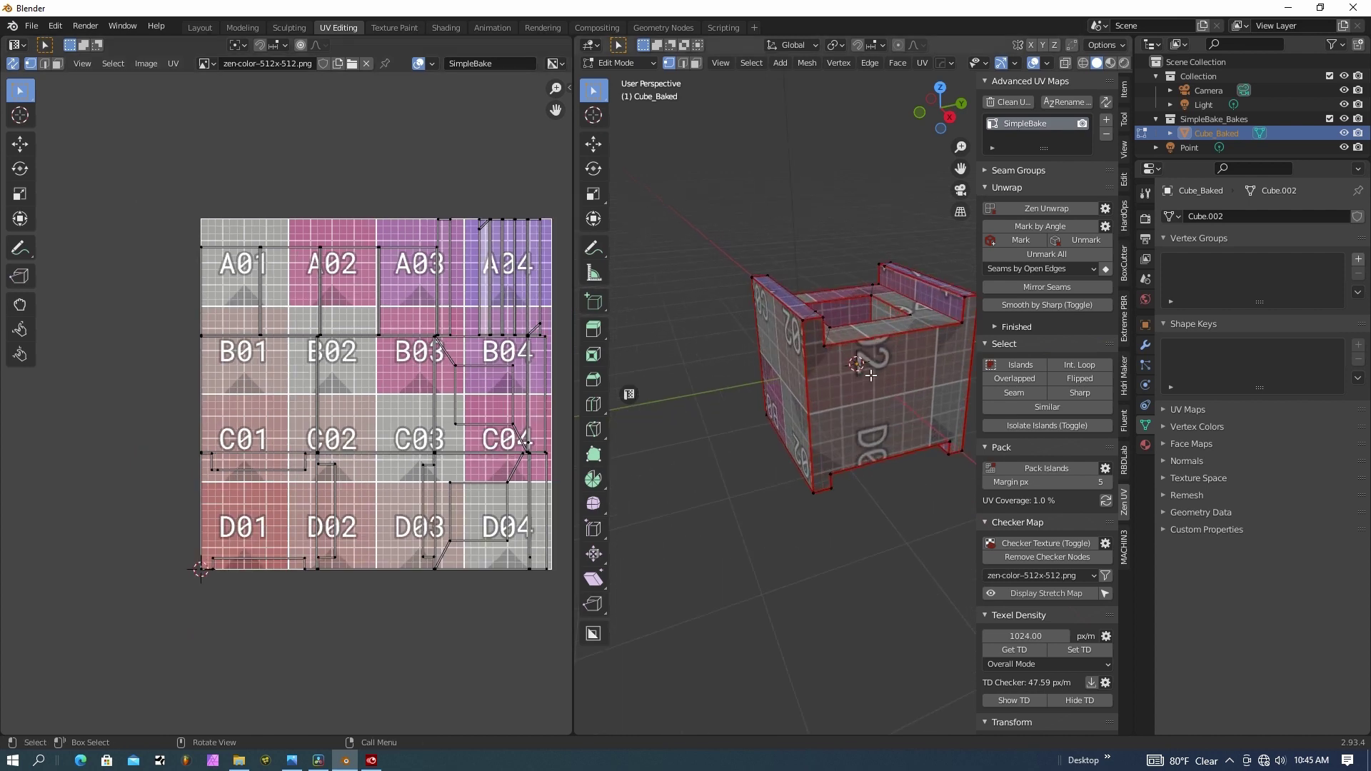
{"action": "left_click", "coordinate": [1053, 547]}
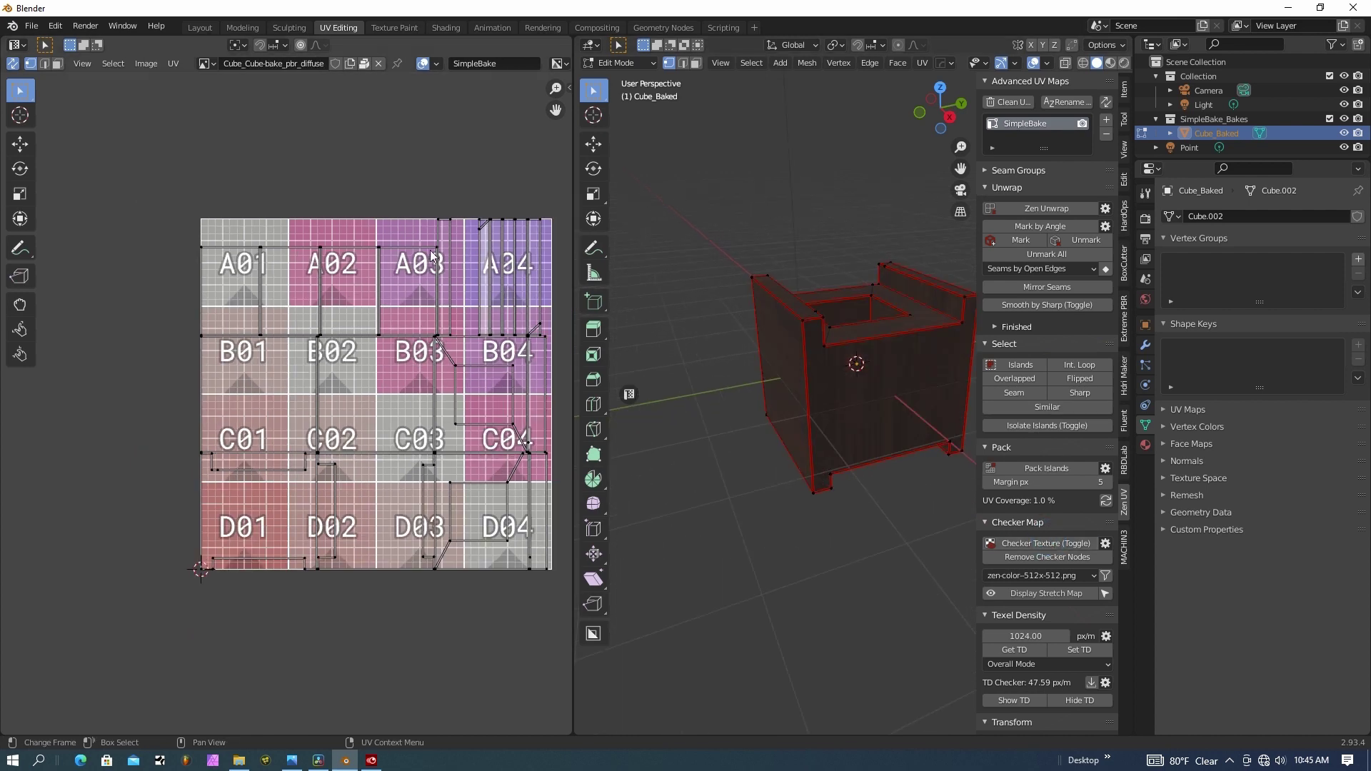
{"action": "scroll", "coordinate": [440, 370], "scroll_direction": "up", "scroll_amount": 1}
{"action": "scroll", "coordinate": [379, 395], "scroll_direction": "down", "scroll_amount": 2}
- Select all of the box's geometry, then switch from Blender to DaVinci Resolve
{"action": "key", "text": "a"}
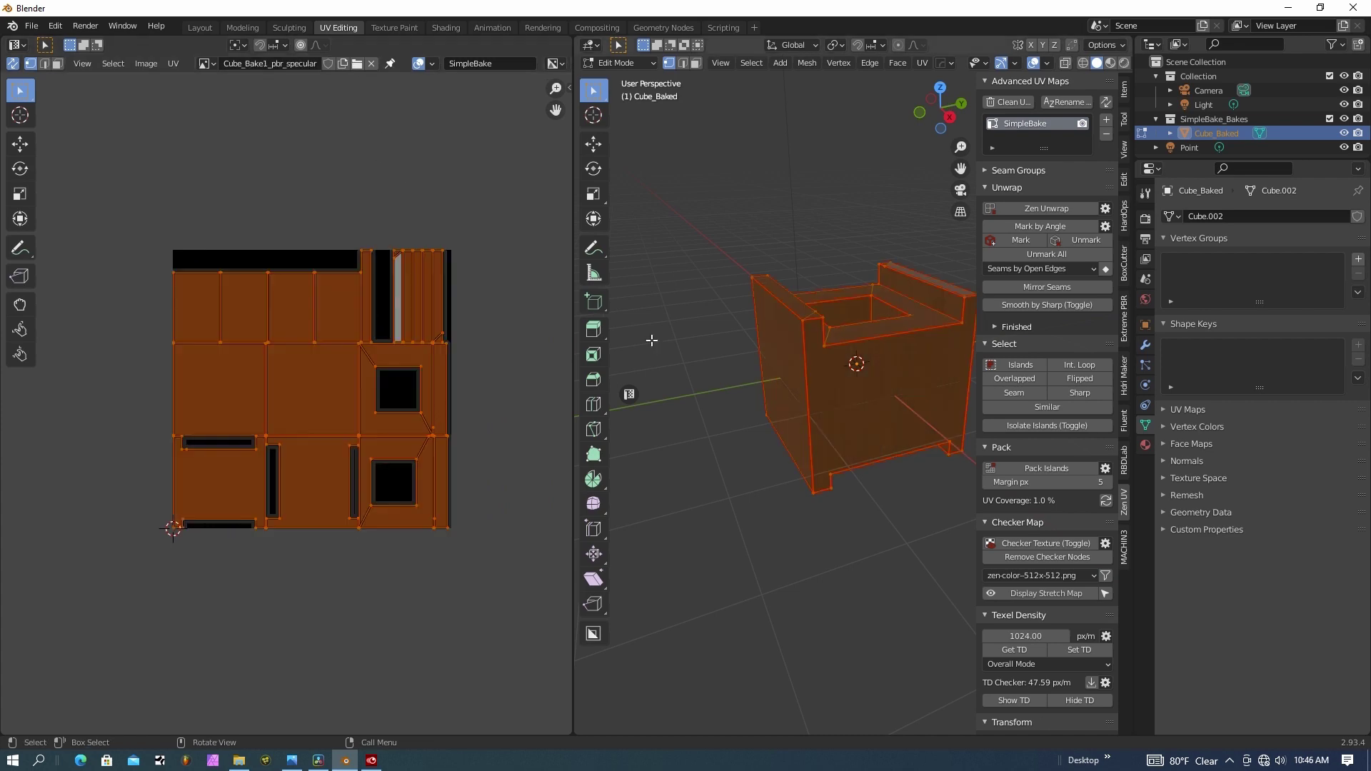
{"action": "left_click", "coordinate": [1288, 8]}
{"action": "left_click", "coordinate": [317, 760]}
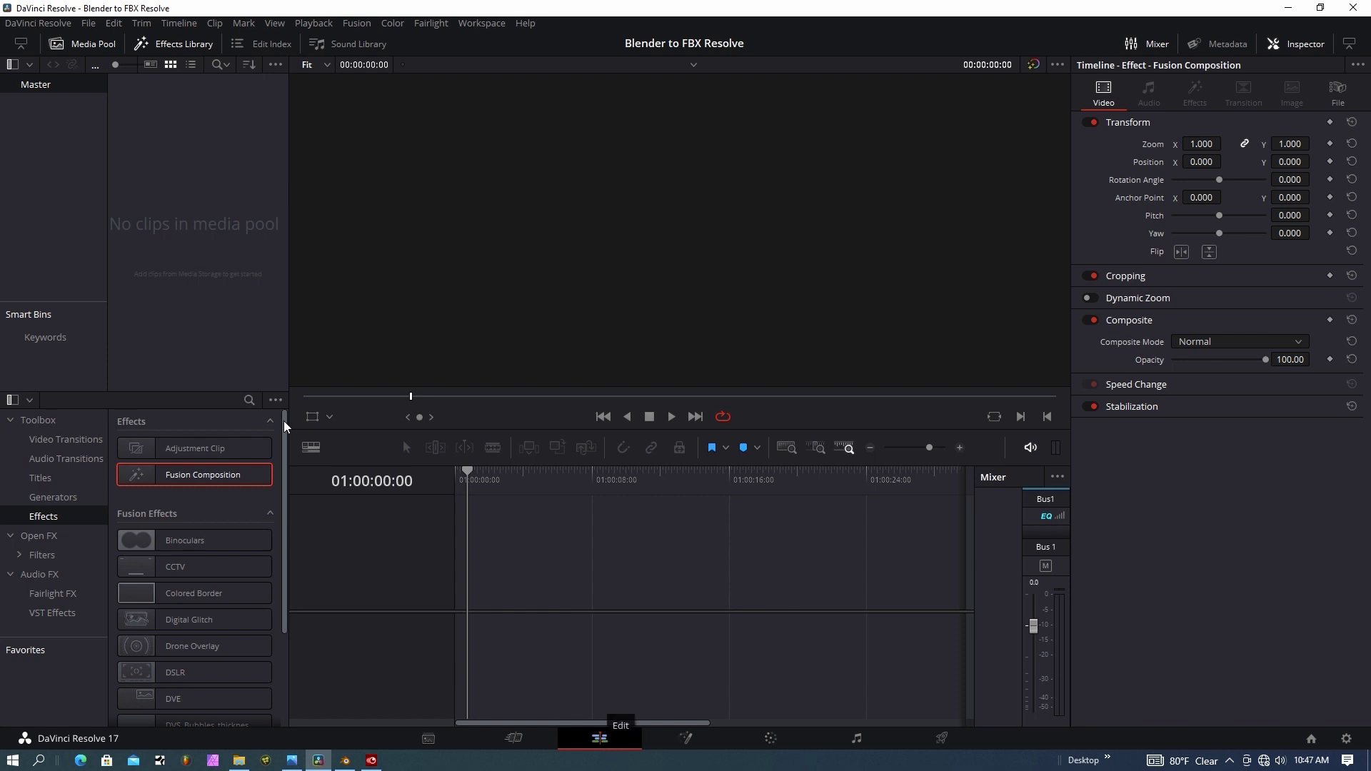
- Add a 5-second Fusion Composition clip to Timeline 1 and open it on the Fusion page
{"action": "left_click_drag", "start_coordinate": [172, 473], "coordinate": [434, 605]}
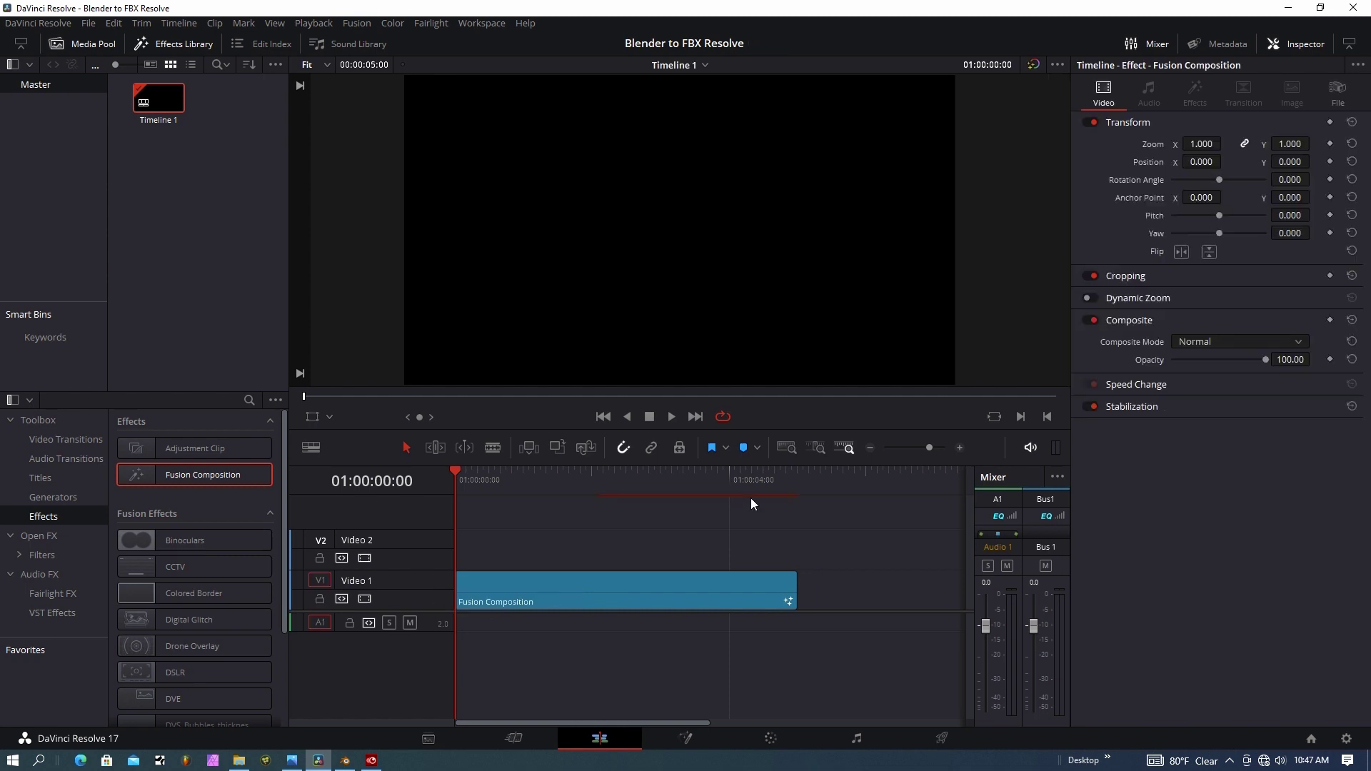
{"action": "mouse_move", "coordinate": [788, 480]}
{"action": "left_mouse_down"}
{"action": "mouse_move", "coordinate": [719, 477]}
{"action": "mouse_move", "coordinate": [795, 483]}
{"action": "left_mouse_up"}
{"action": "left_click", "coordinate": [586, 593]}
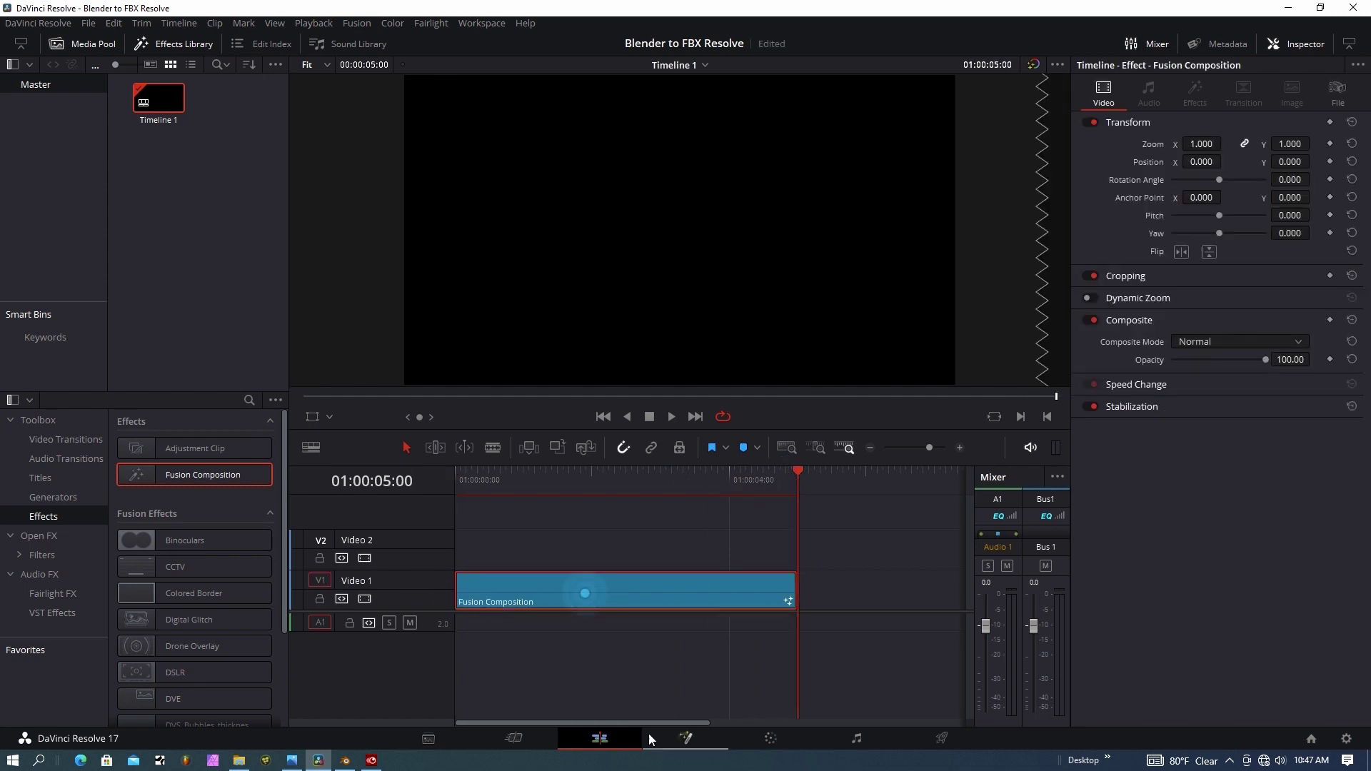
{"action": "left_click", "coordinate": [687, 740]}
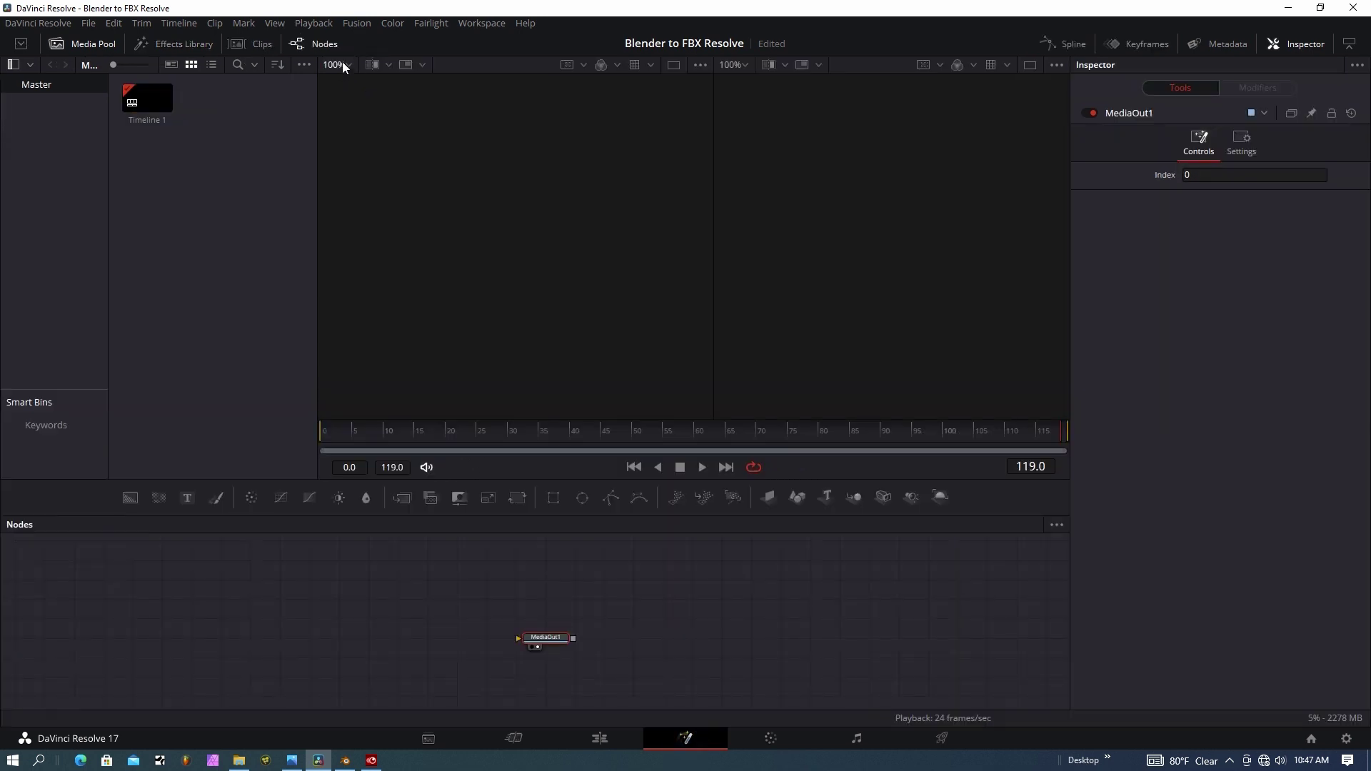
- Import Files\cube-bake.fbx as an FBX scene, accepting the default importer settings
{"action": "left_click", "coordinate": [355, 23]}
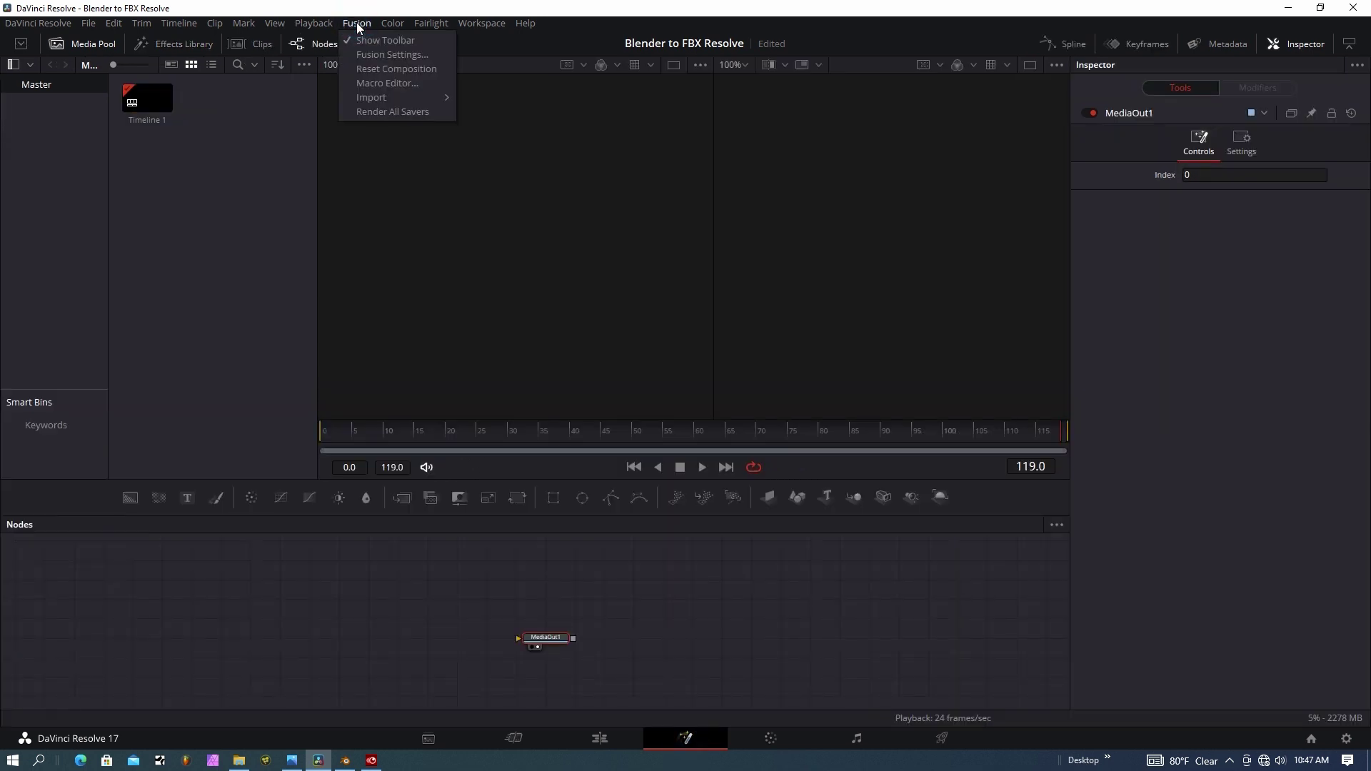
{"action": "mouse_move", "coordinate": [392, 98]}
{"action": "left_click", "coordinate": [511, 116]}
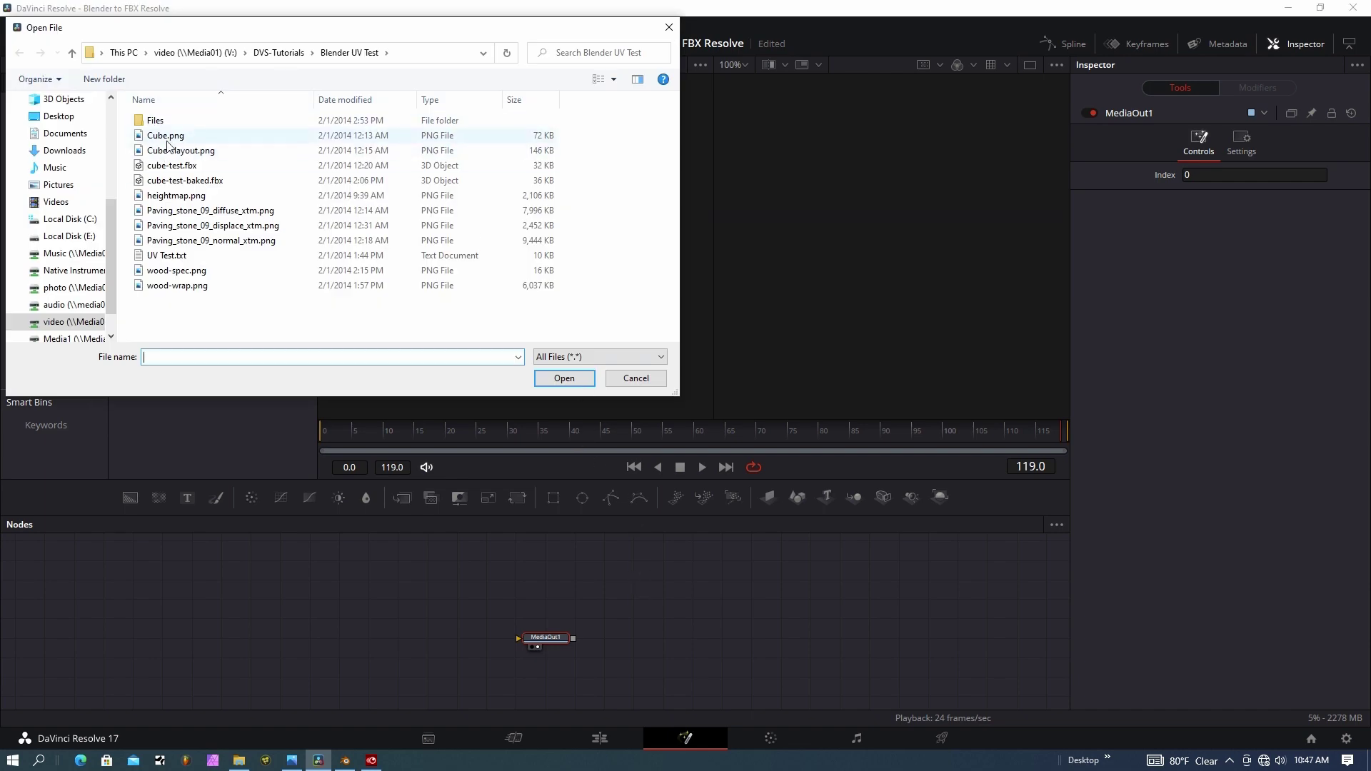
{"action": "left_click", "coordinate": [160, 123]}
{"action": "double_click", "coordinate": [160, 123]}
{"action": "left_click", "coordinate": [188, 166]}
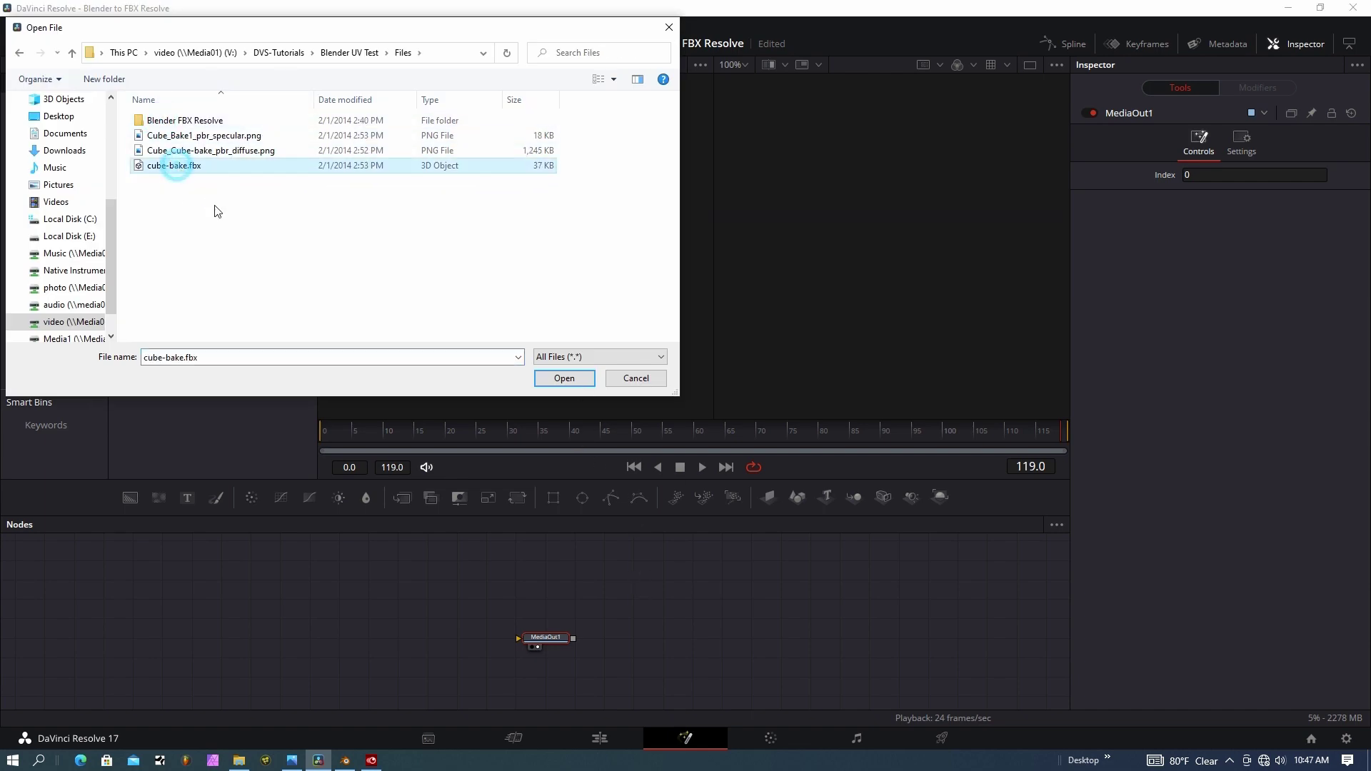
{"action": "left_click", "coordinate": [547, 381]}
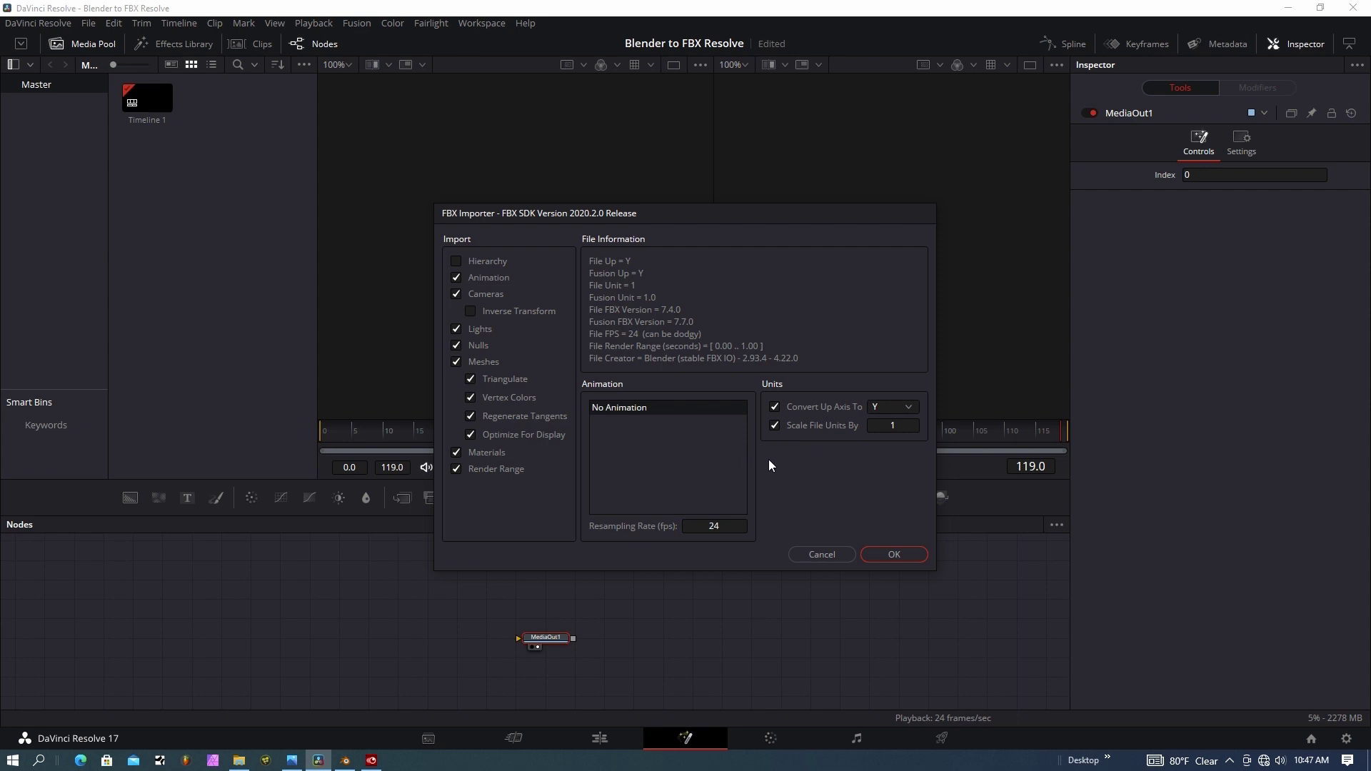
{"action": "left_click", "coordinate": [894, 554]}
- Select the imported nodes and move MediaOut1 to their right
{"action": "left_click_drag", "start_coordinate": [251, 561], "coordinate": [330, 656]}
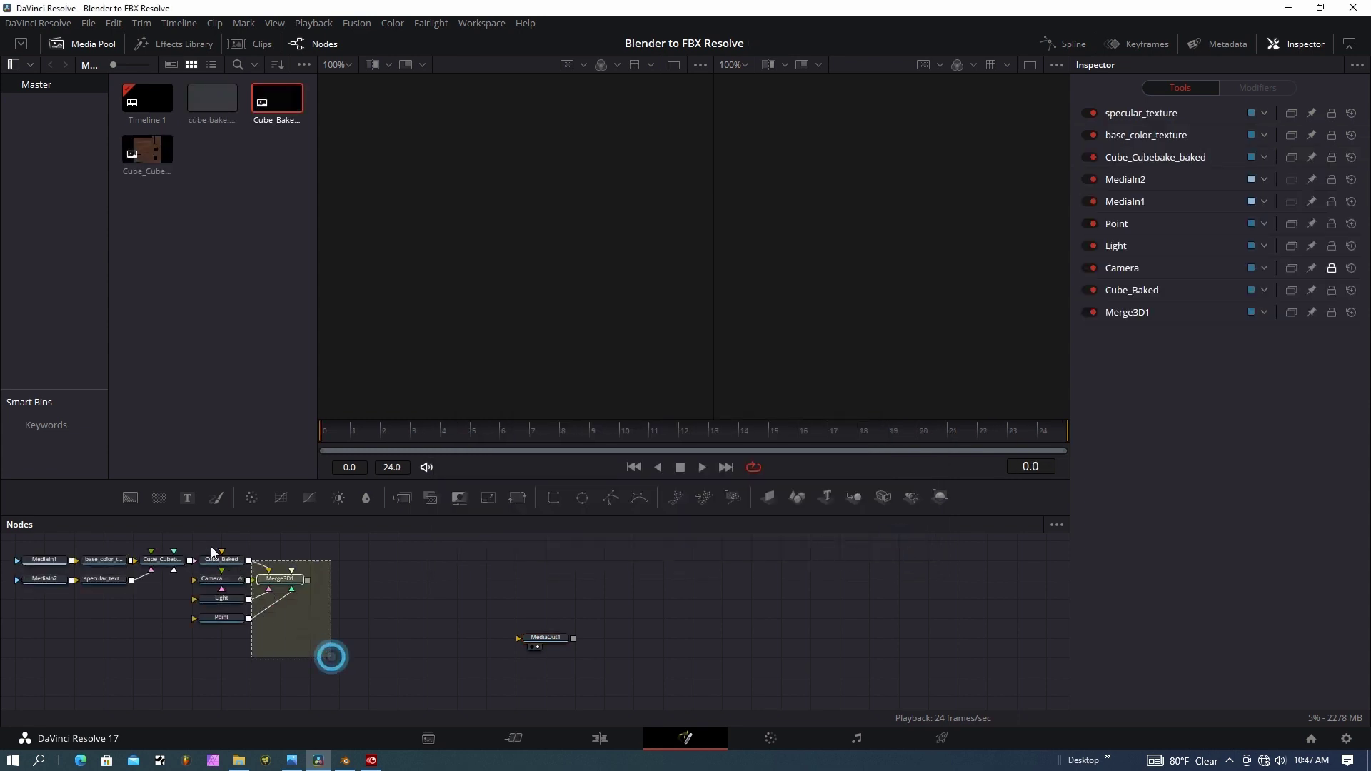
{"action": "left_click_drag", "start_coordinate": [212, 552], "coordinate": [11, 537]}
{"action": "left_click_drag", "start_coordinate": [276, 619], "coordinate": [399, 666]}
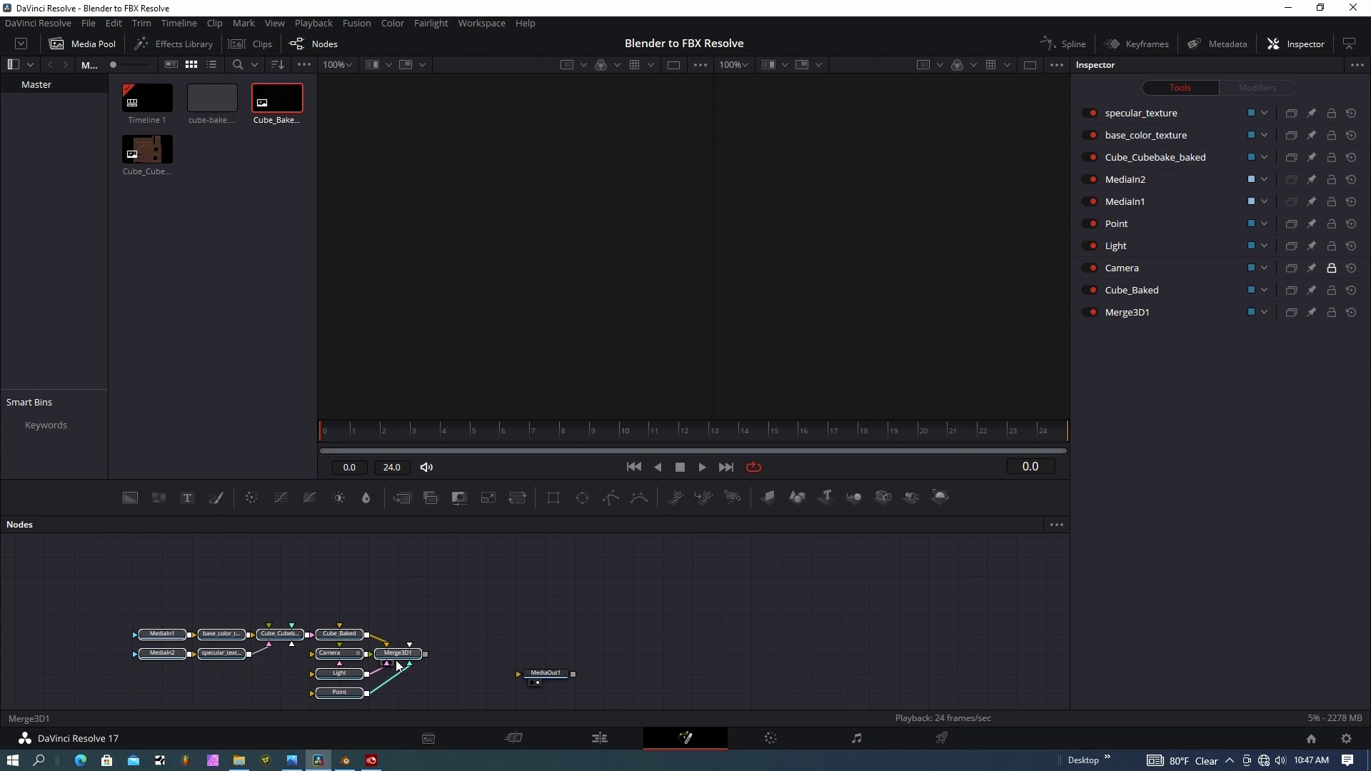
{"action": "left_click_drag", "start_coordinate": [572, 674], "coordinate": [786, 626]}
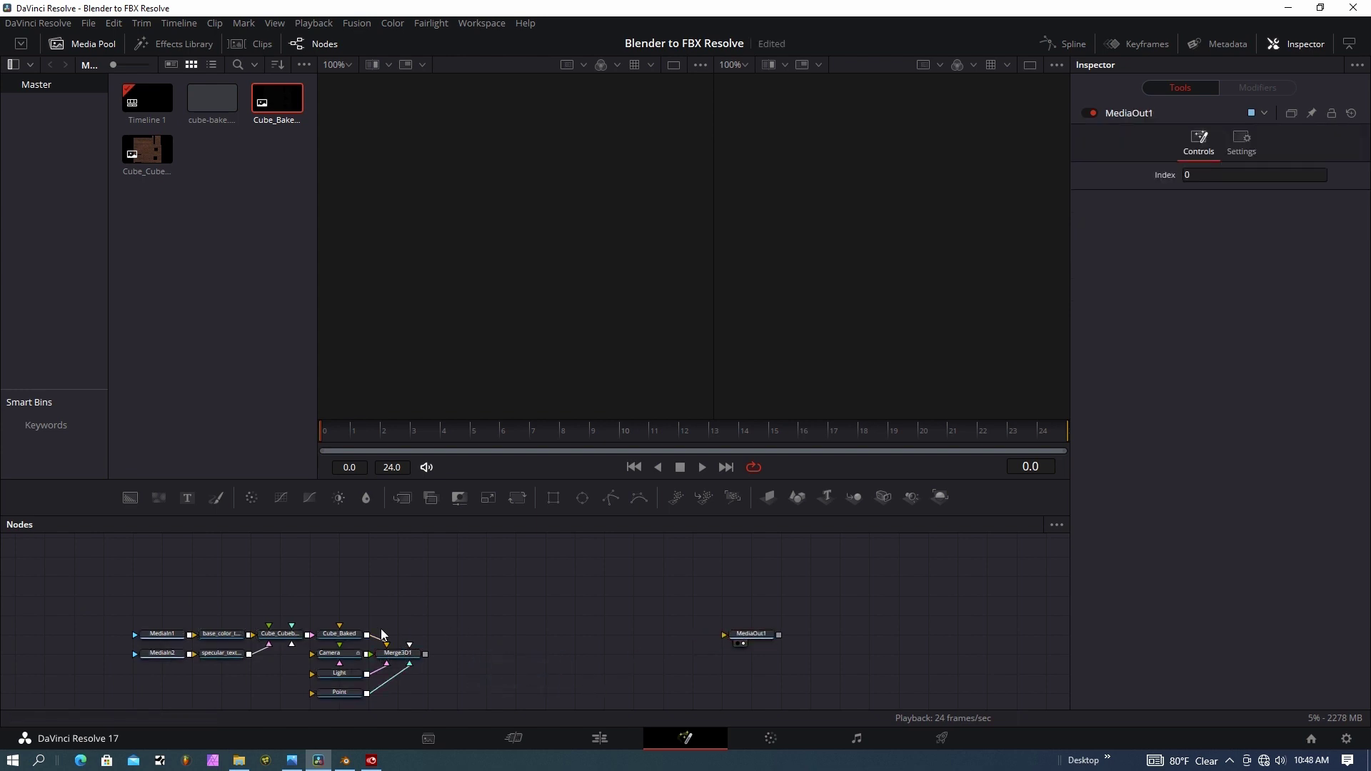
- View Cube_Baked from several angles, then preview its baked material on a sphere
{"action": "left_click_drag", "start_coordinate": [350, 633], "coordinate": [508, 284]}
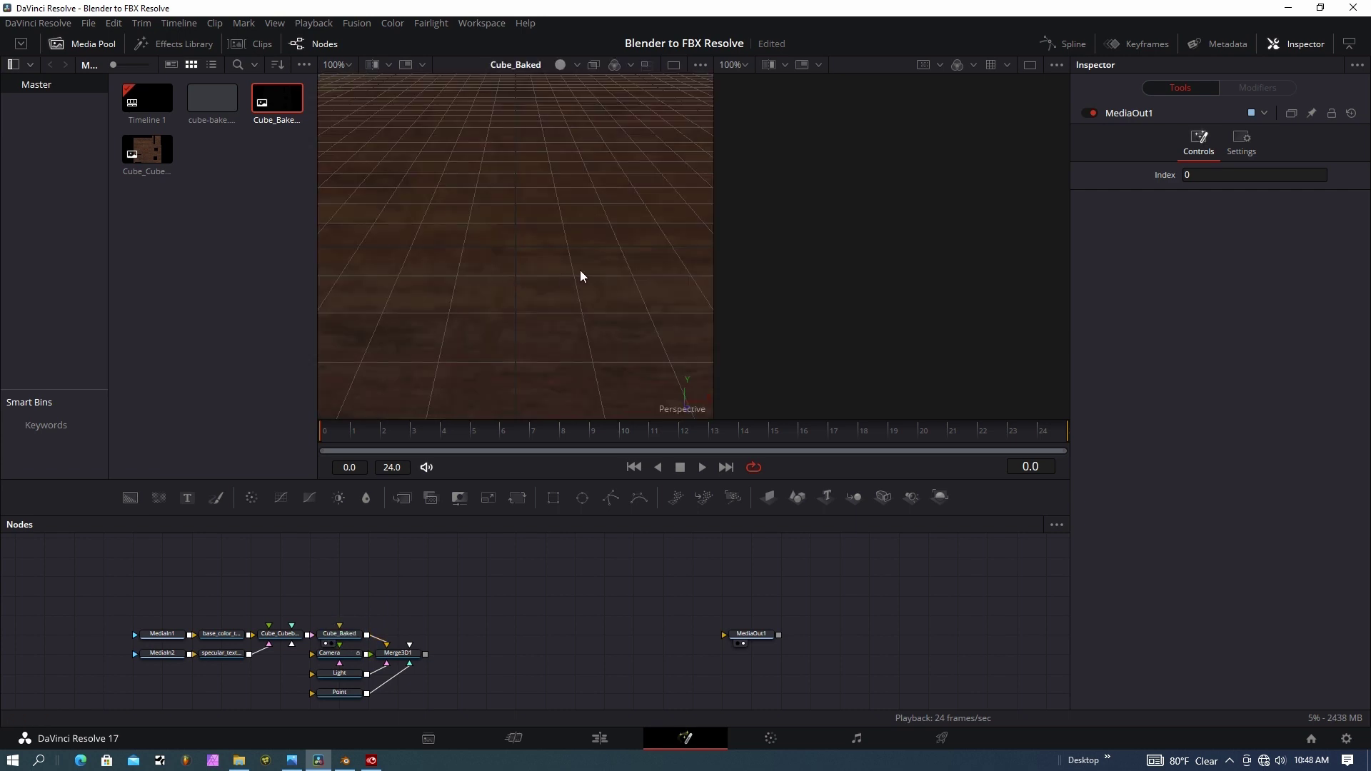
{"action": "scroll", "coordinate": [570, 275], "scroll_direction": "down", "scroll_amount": 5, "text": "ctrl"}
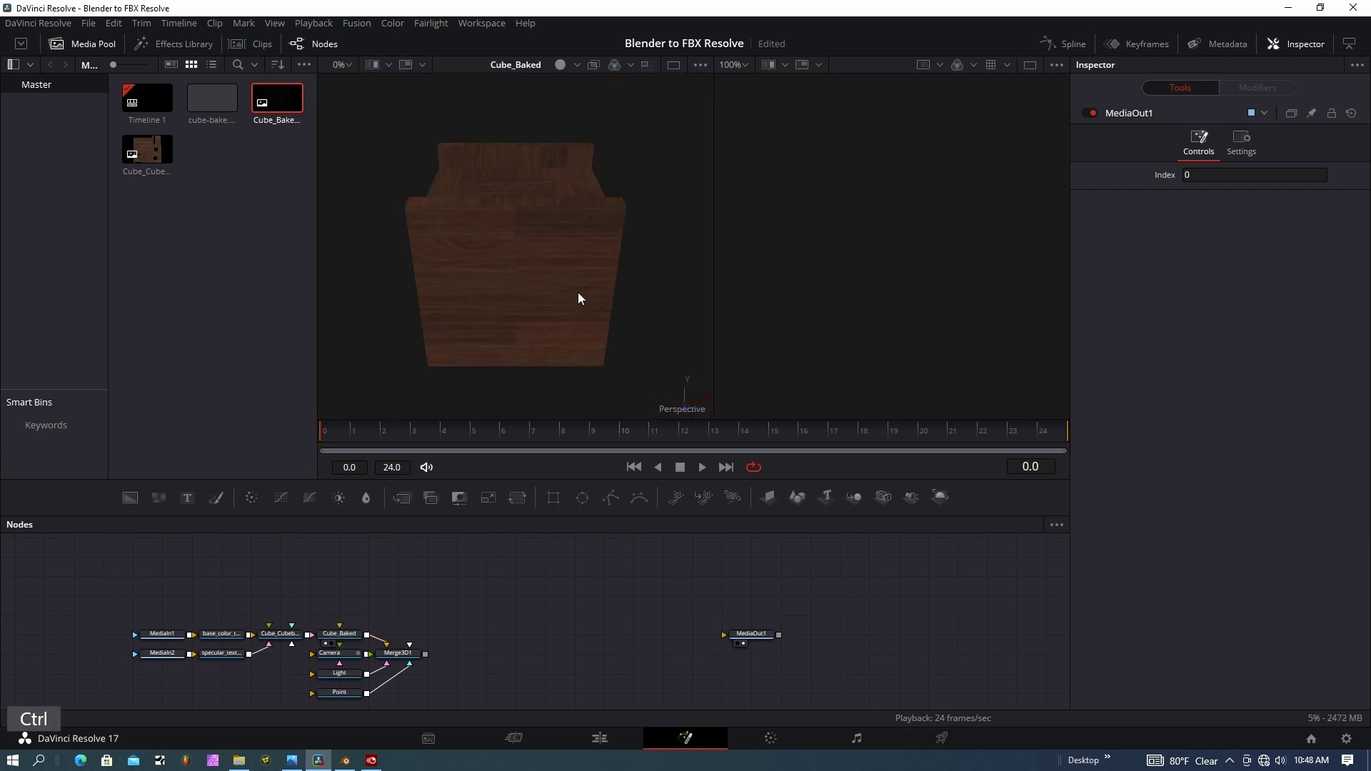
{"action": "middle_click_drag", "start_coordinate": [584, 310], "coordinate": [350, 243], "text": "alt"}
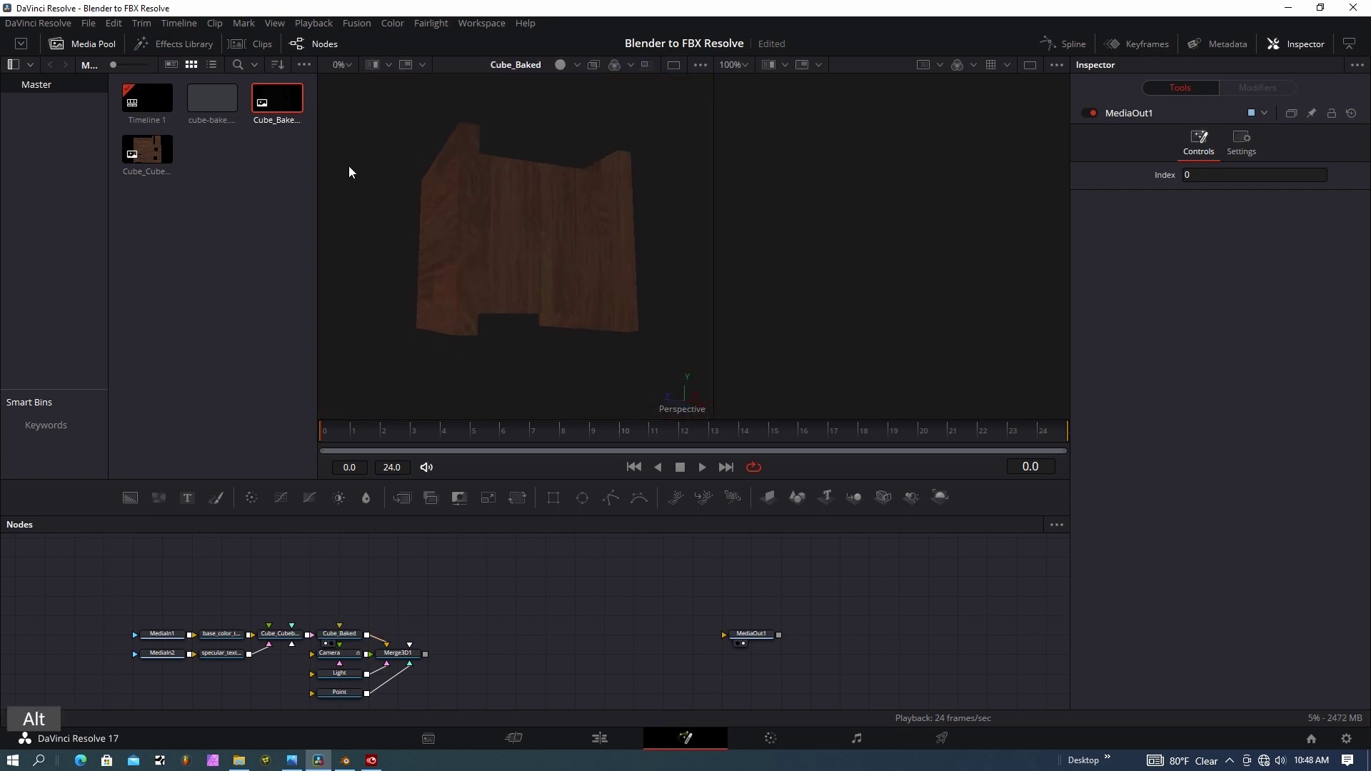
{"action": "middle_click_drag", "start_coordinate": [348, 171], "coordinate": [724, 283], "text": "alt"}
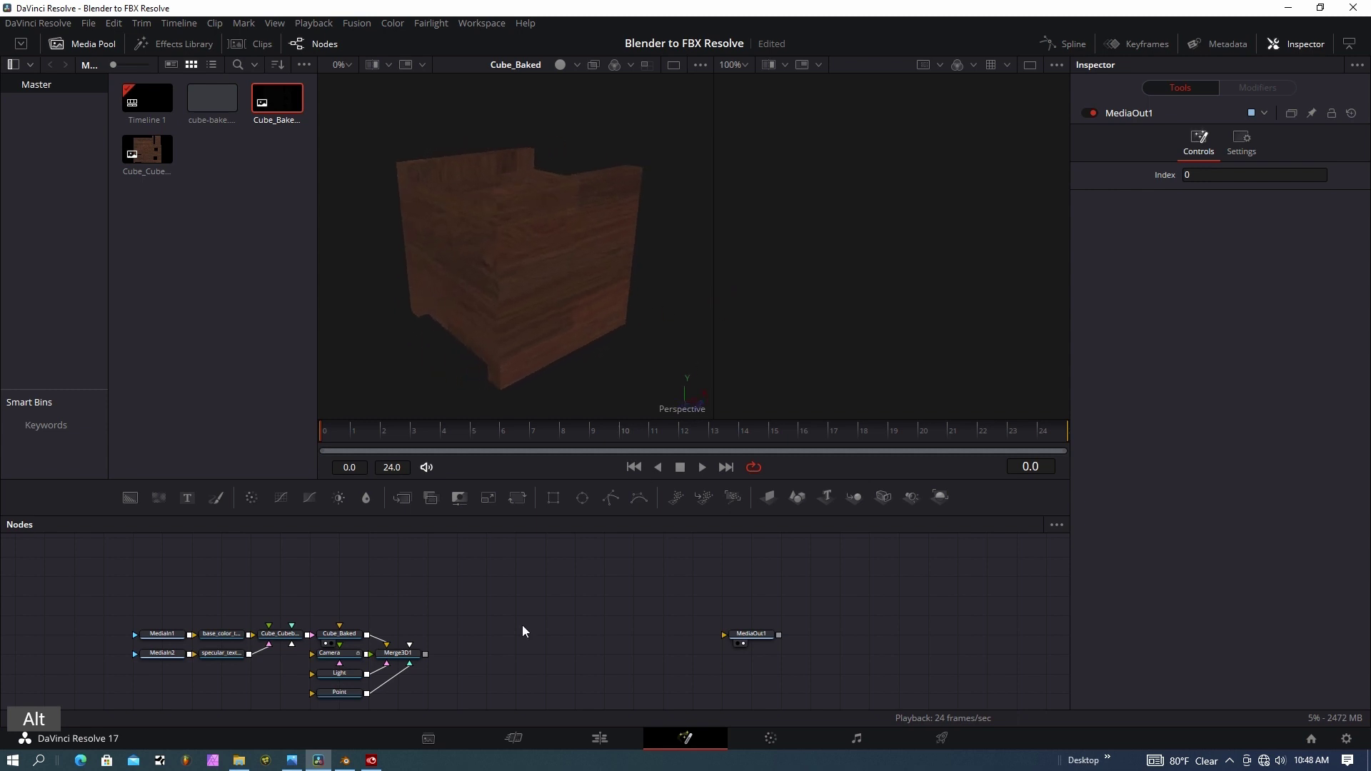
{"action": "left_click", "coordinate": [269, 644]}
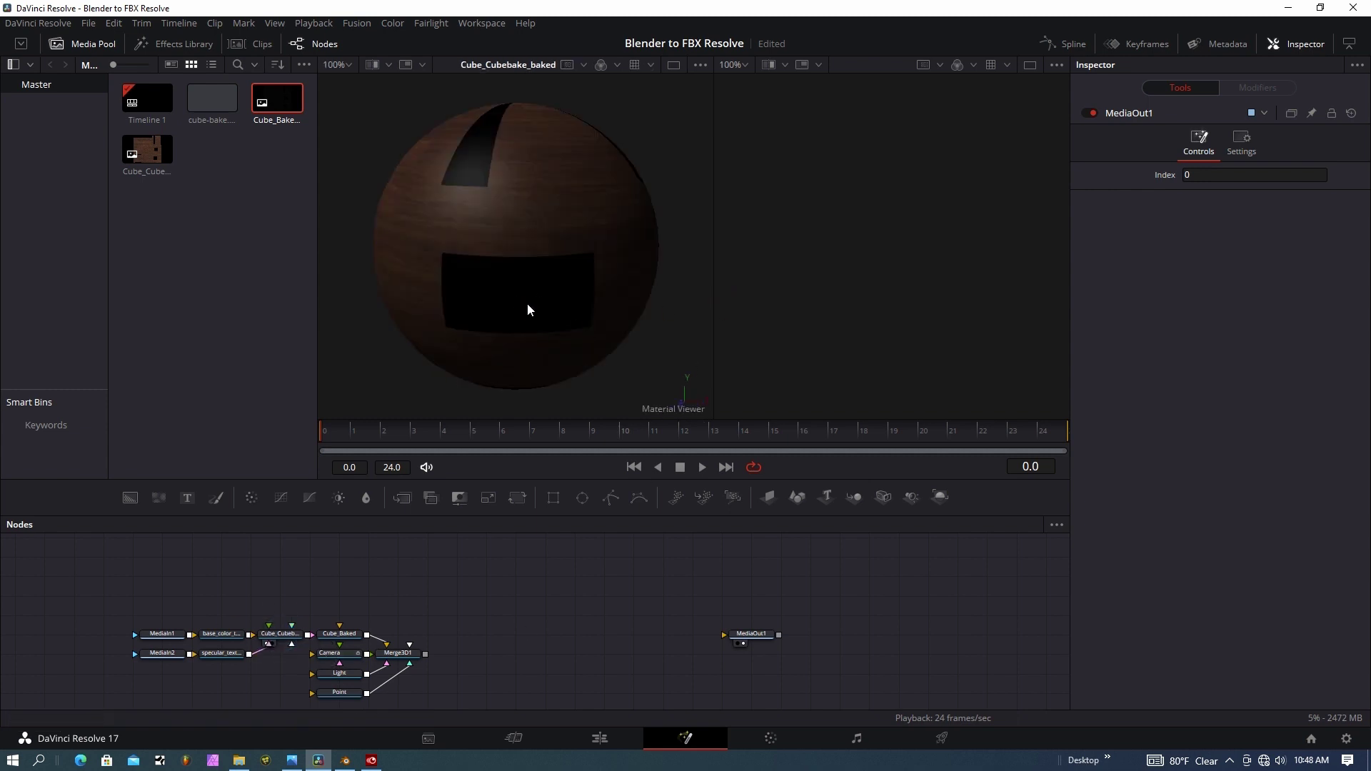
- Orbit the material sphere and view the specular texture, MediaIn1 and MediaIn2 images
{"action": "key", "text": "ctrl"}
{"action": "middle_click_drag", "start_coordinate": [444, 307], "coordinate": [602, 279], "text": "alt"}
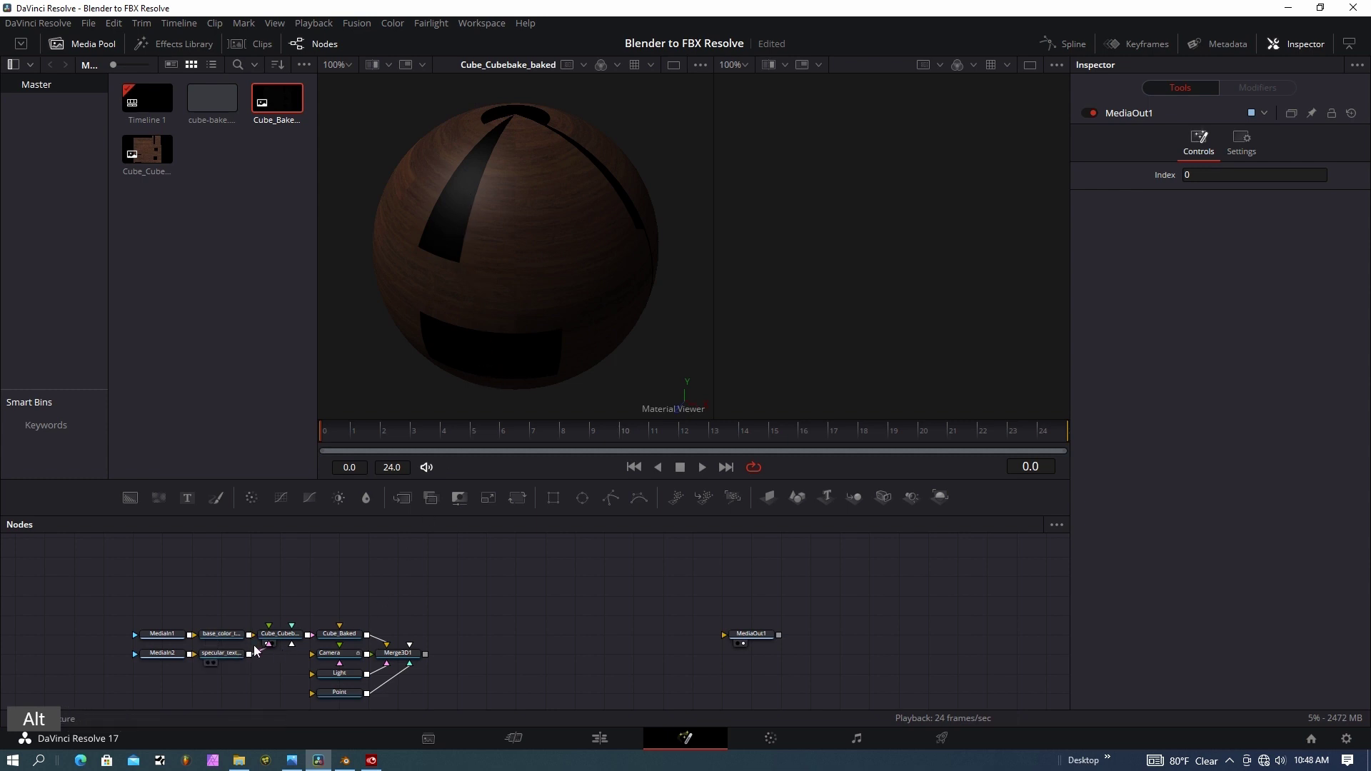
{"action": "left_click_drag", "start_coordinate": [226, 636], "coordinate": [601, 272]}
{"action": "middle_click_drag", "start_coordinate": [541, 349], "coordinate": [676, 357], "text": "alt"}
{"action": "left_click_drag", "start_coordinate": [159, 640], "coordinate": [589, 277]}
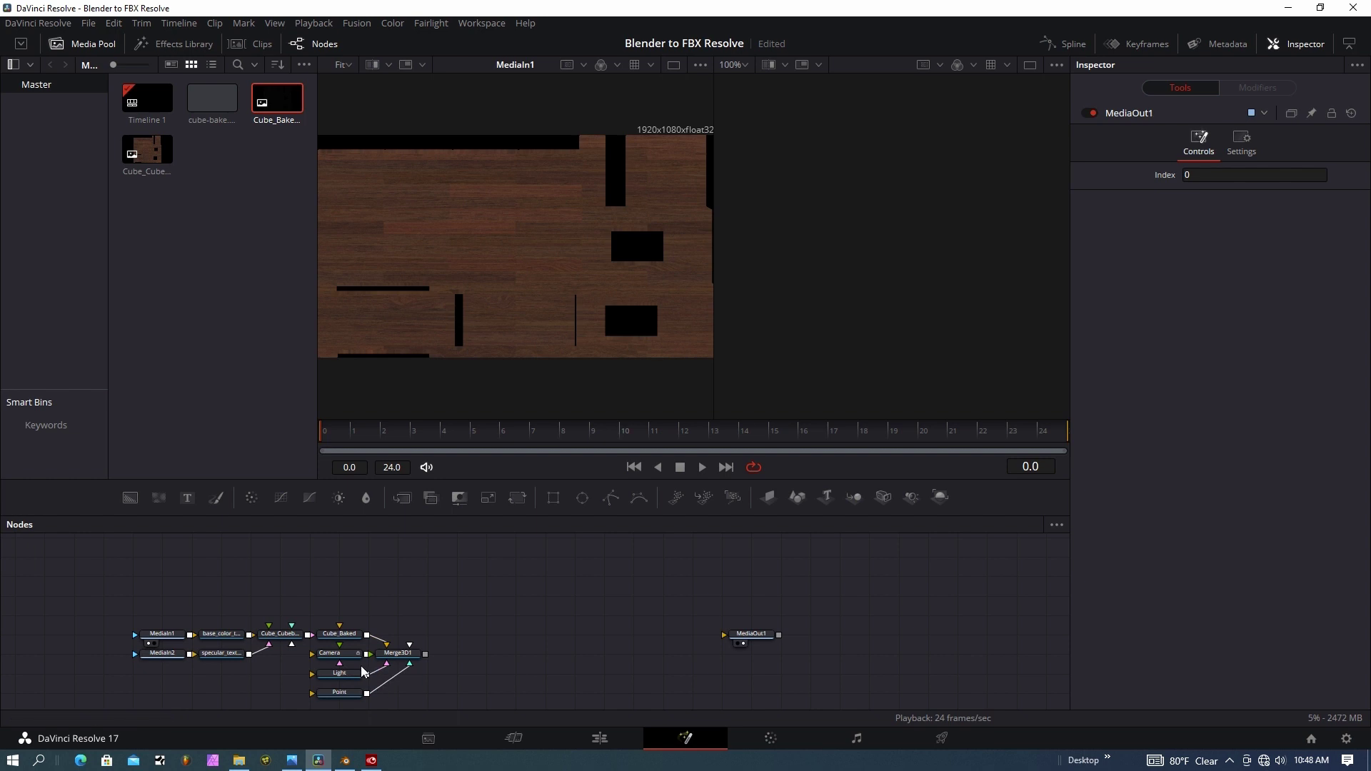
{"action": "key", "text": "1"}
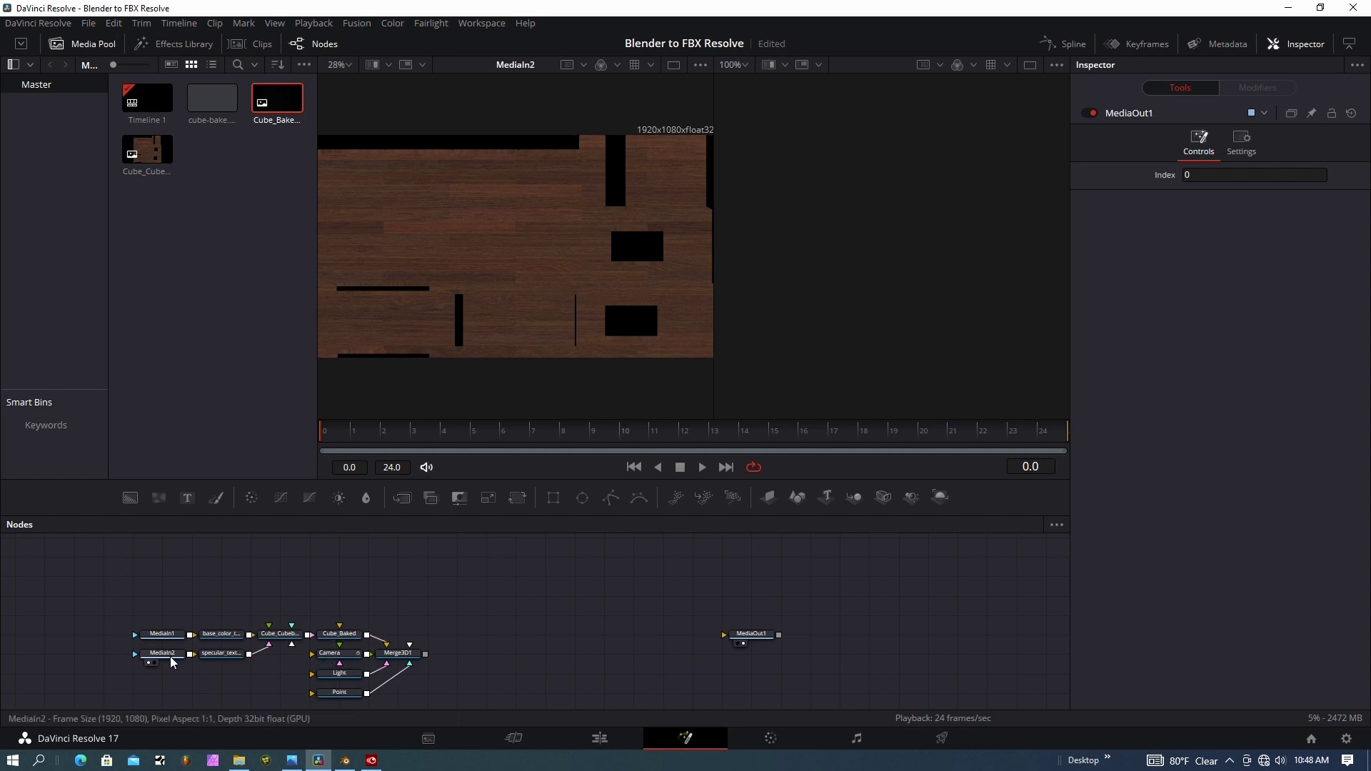
{"action": "left_click", "coordinate": [170, 657]}
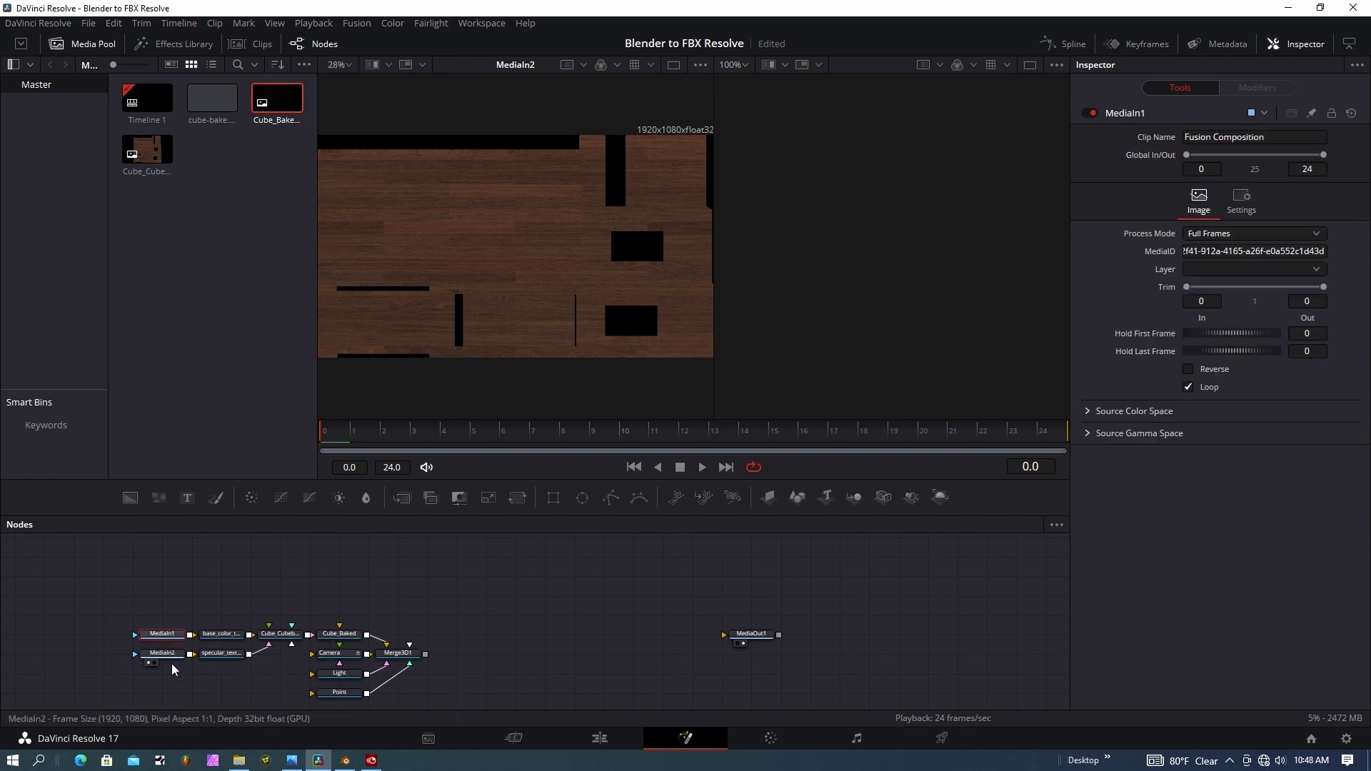
- Move the Camera node so it lines up above Light and Point
{"action": "left_click", "coordinate": [345, 662]}
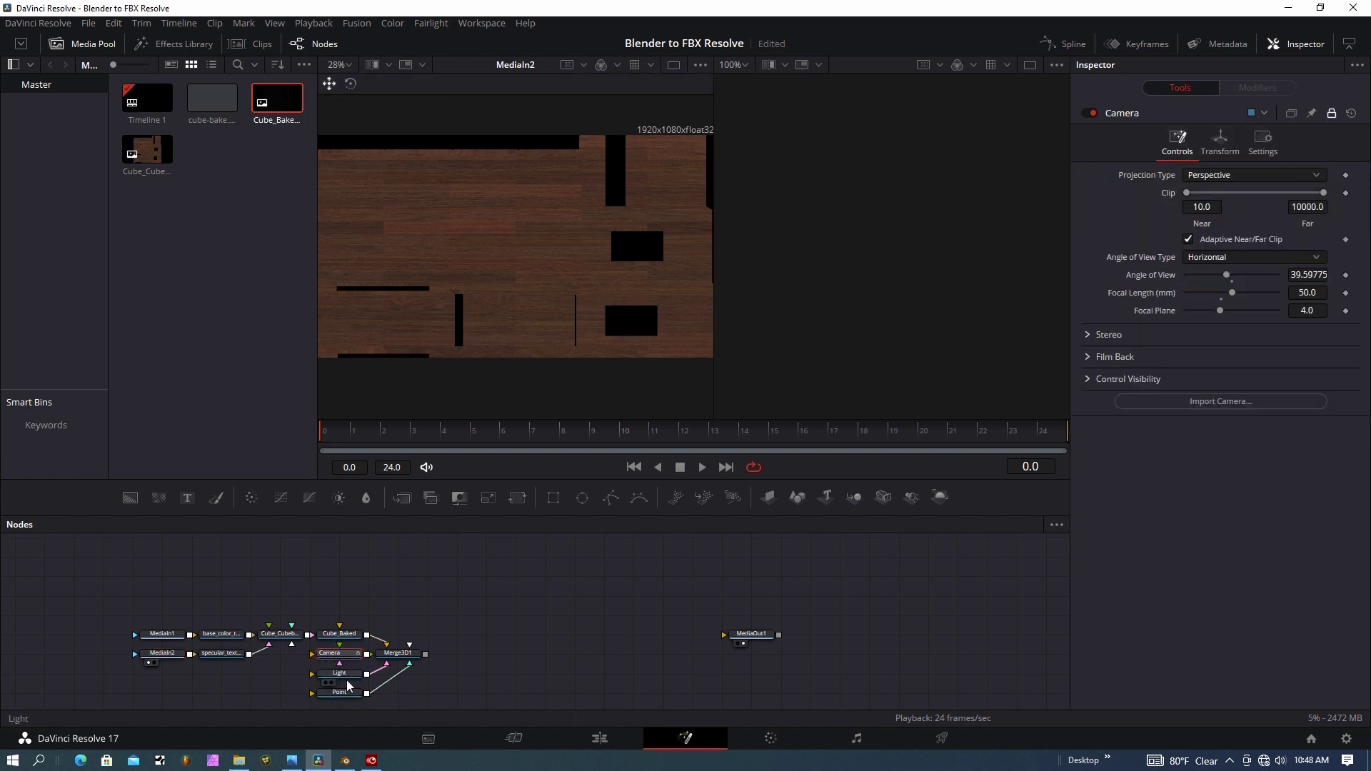
{"action": "left_click", "coordinate": [355, 654]}
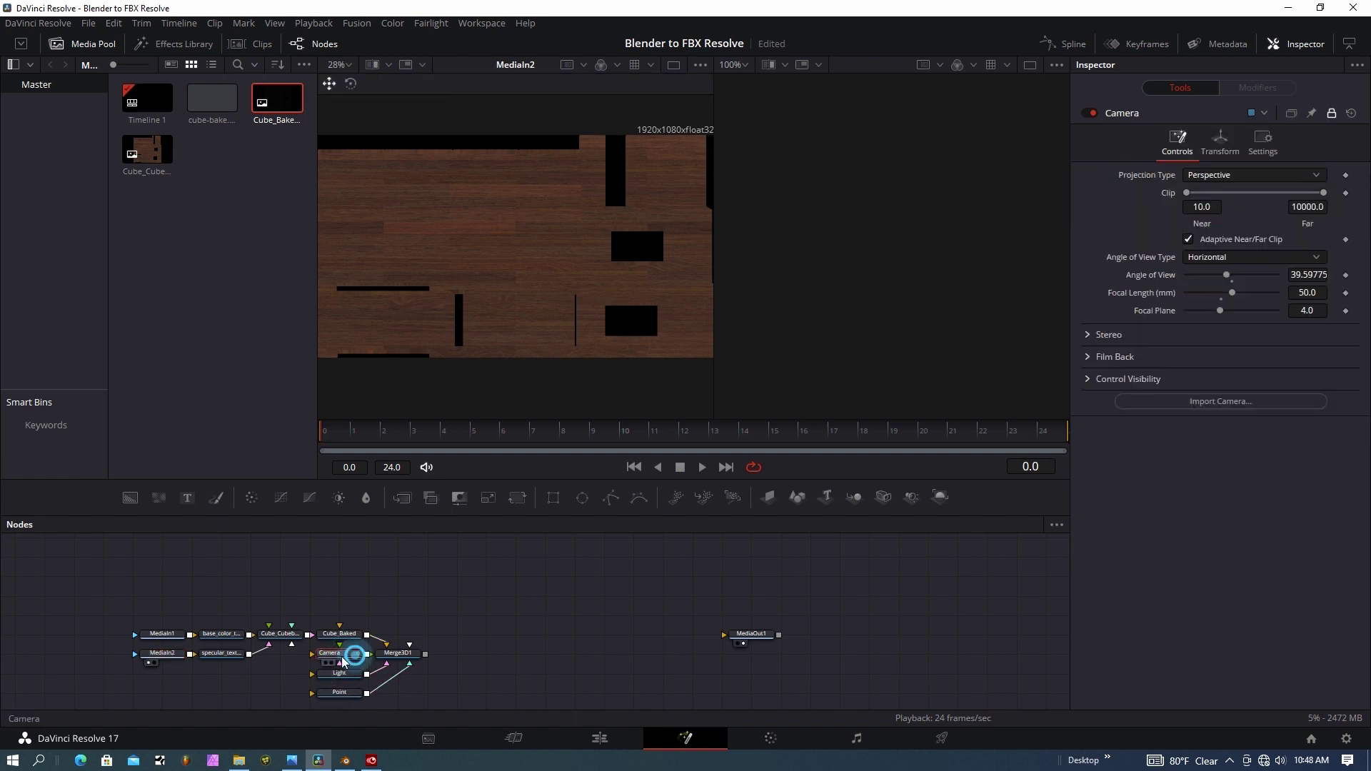
{"action": "left_click_drag", "start_coordinate": [344, 661], "coordinate": [314, 661]}
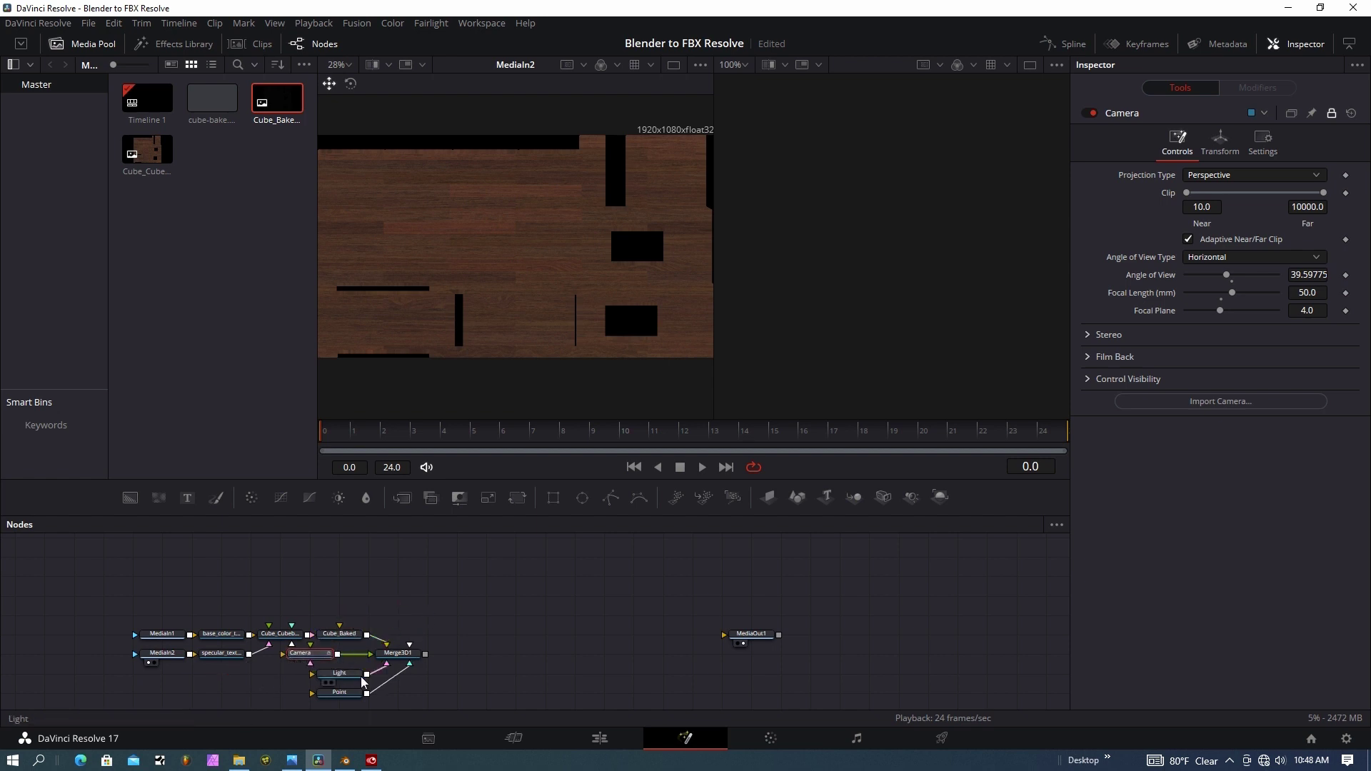
{"action": "left_click", "coordinate": [315, 660]}
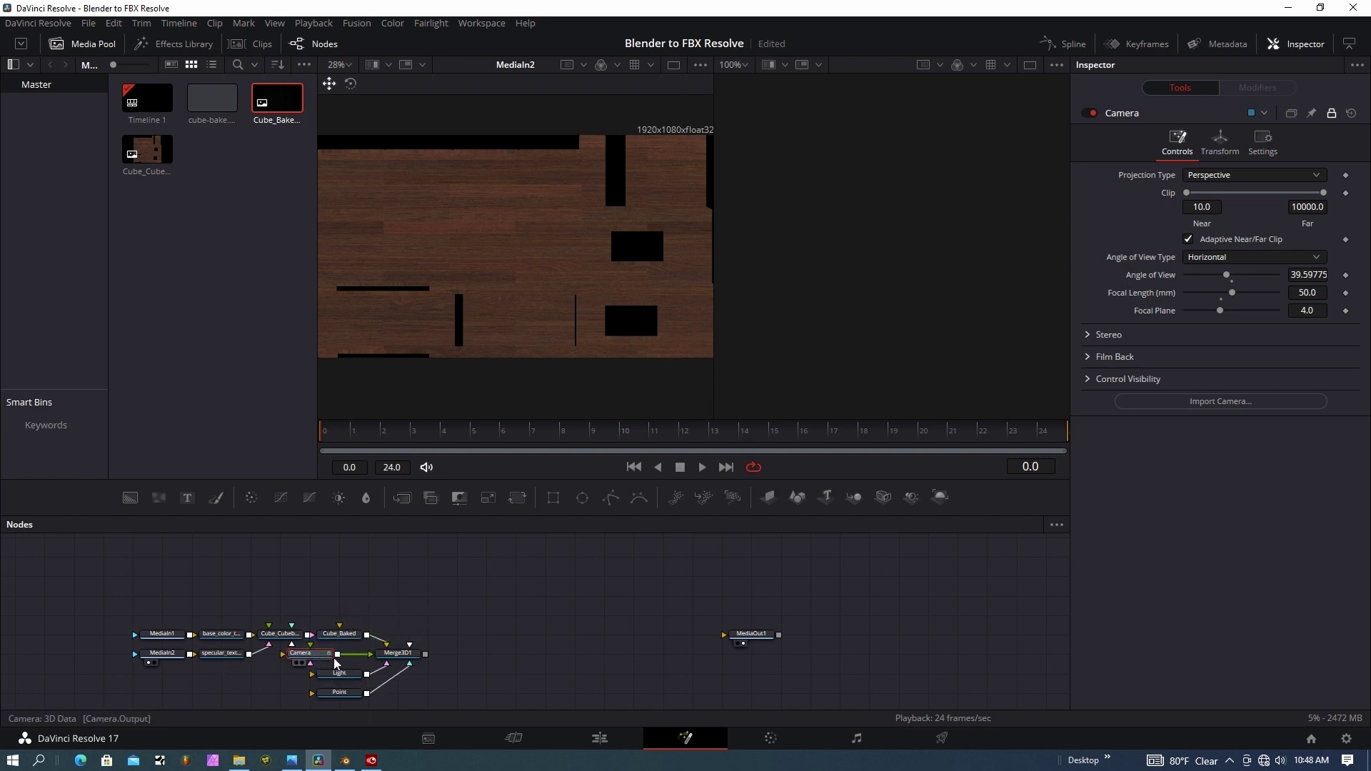
{"action": "left_click_drag", "start_coordinate": [336, 663], "coordinate": [366, 663]}
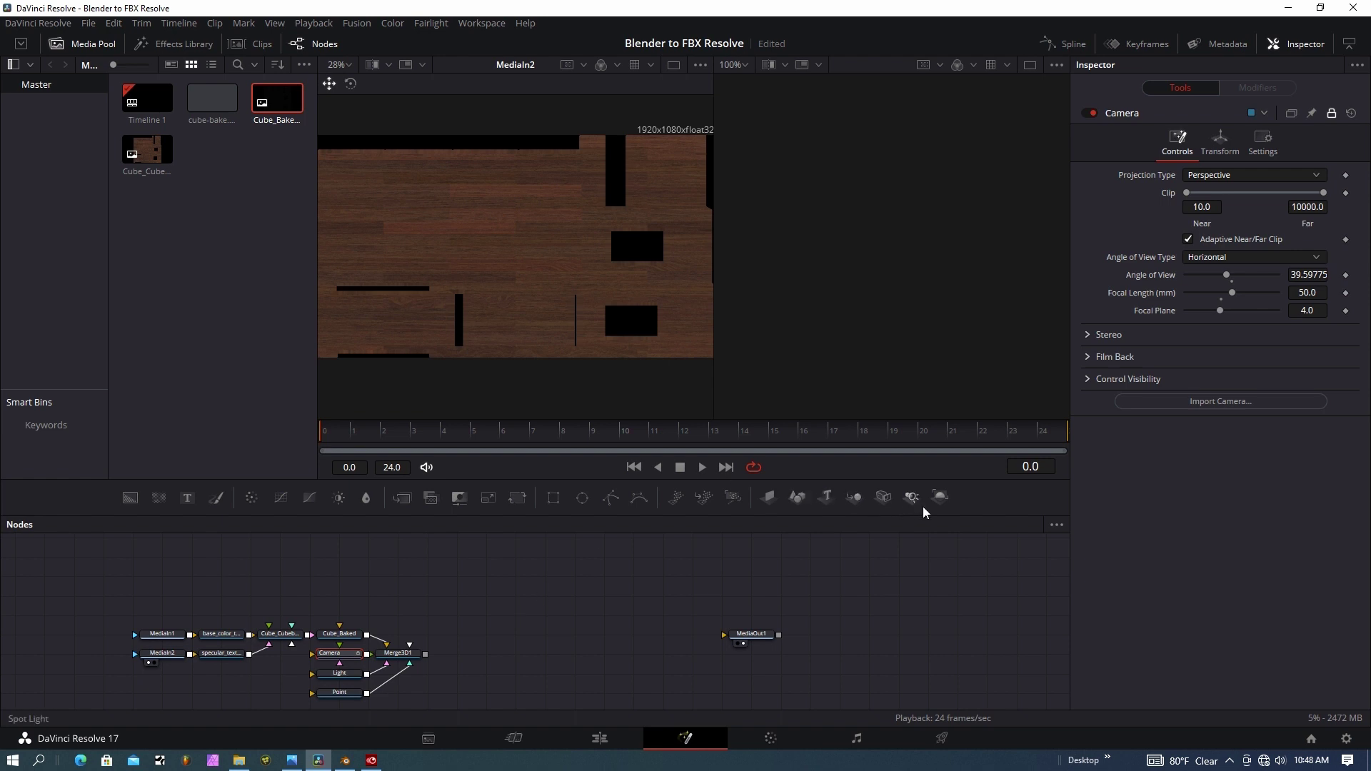
- Add Renderer3D1 between Merge3D1 and MediaOut1, then switch back to Blender
{"action": "left_click_drag", "start_coordinate": [938, 499], "coordinate": [516, 653]}
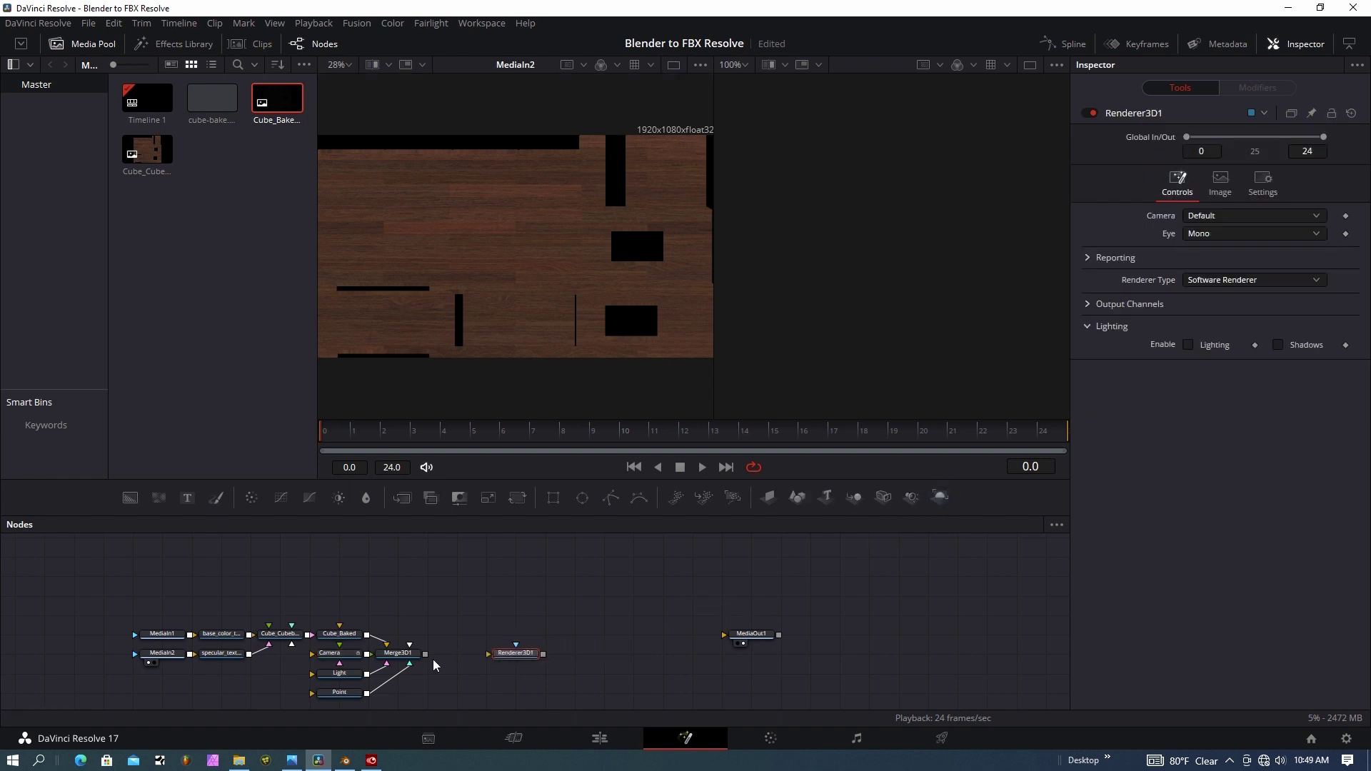
{"action": "left_click_drag", "start_coordinate": [425, 653], "coordinate": [723, 634]}
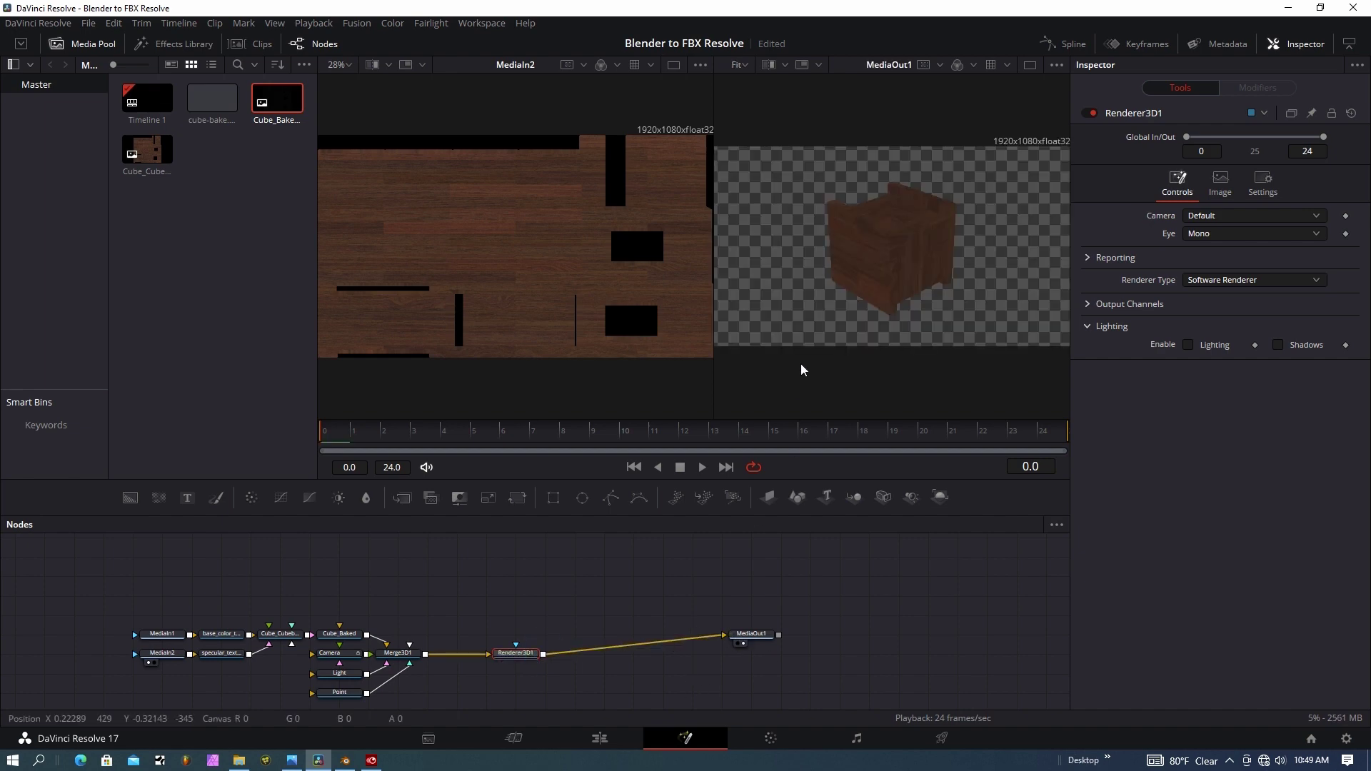
{"action": "left_click", "coordinate": [346, 761]}
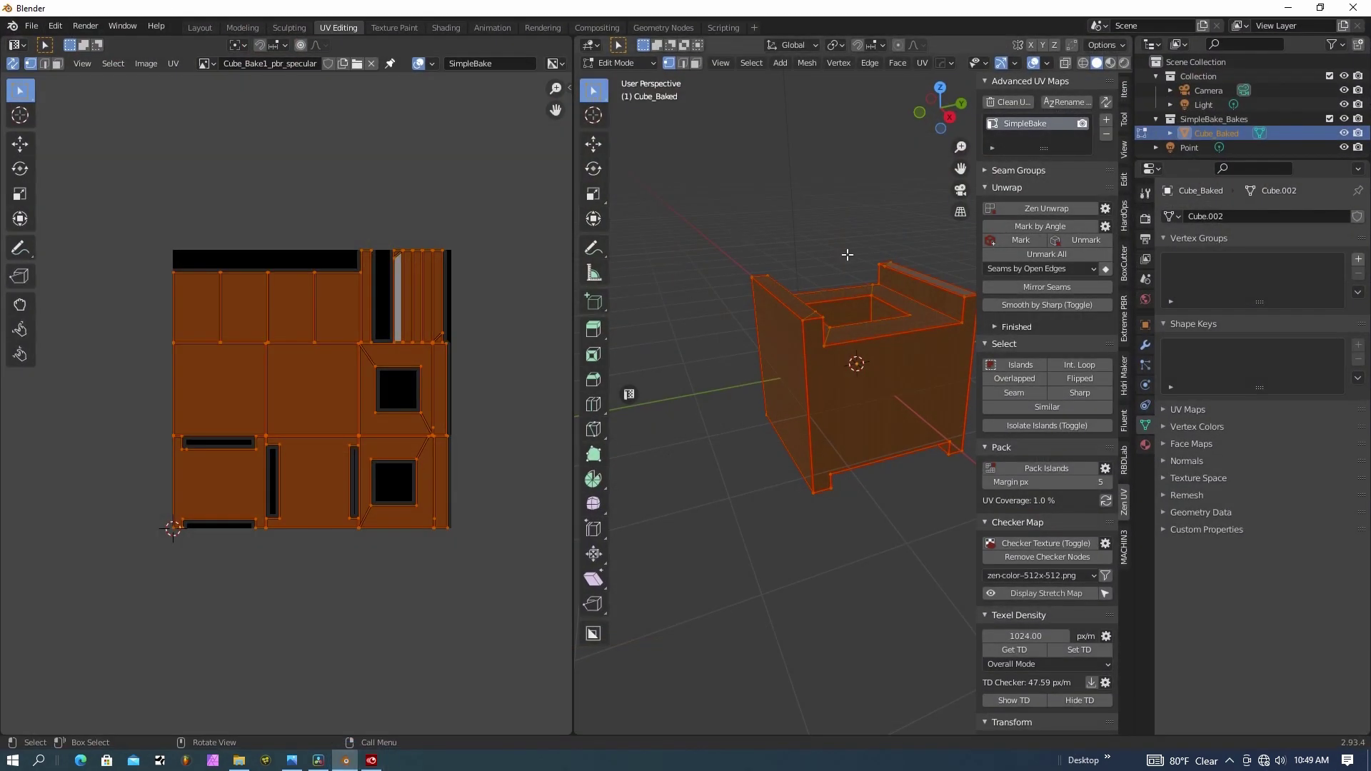
{"action": "left_click", "coordinate": [200, 27]}
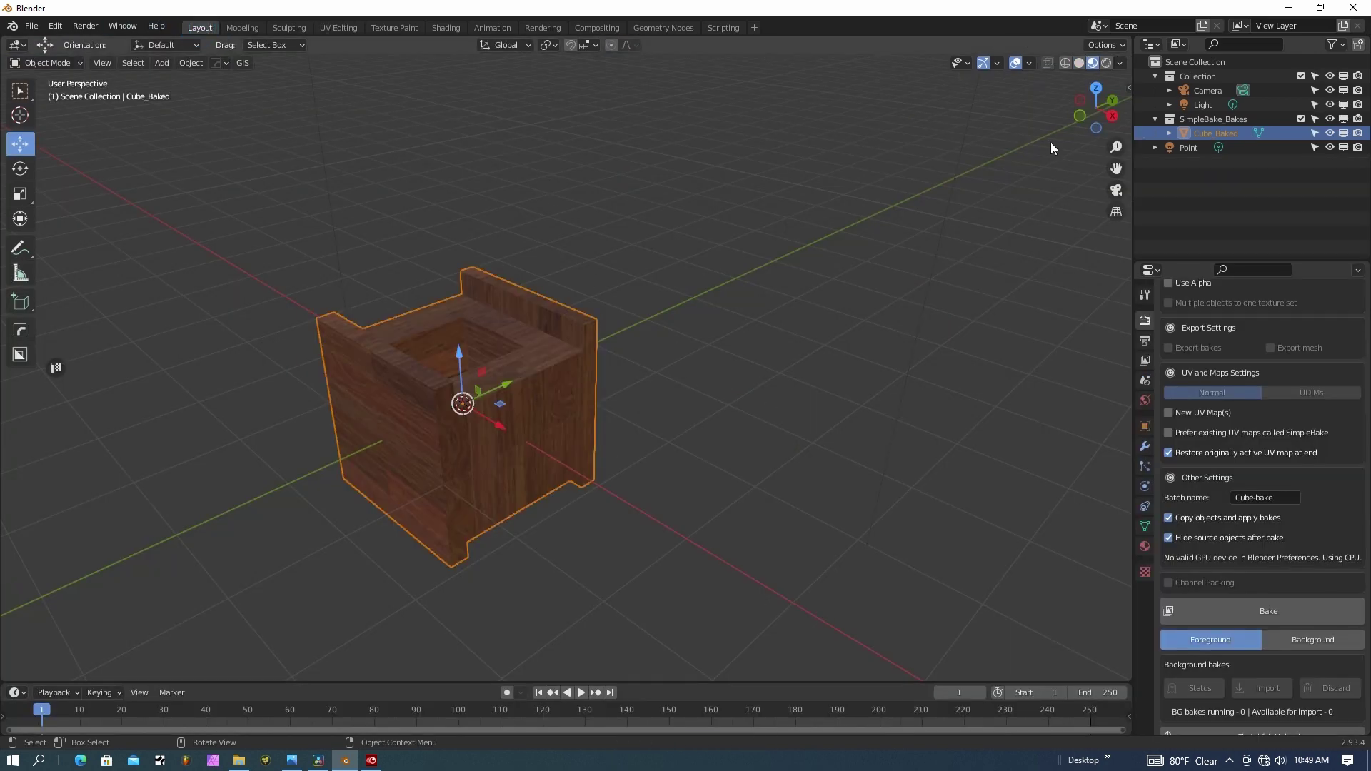
{"action": "left_click", "coordinate": [1115, 191]}
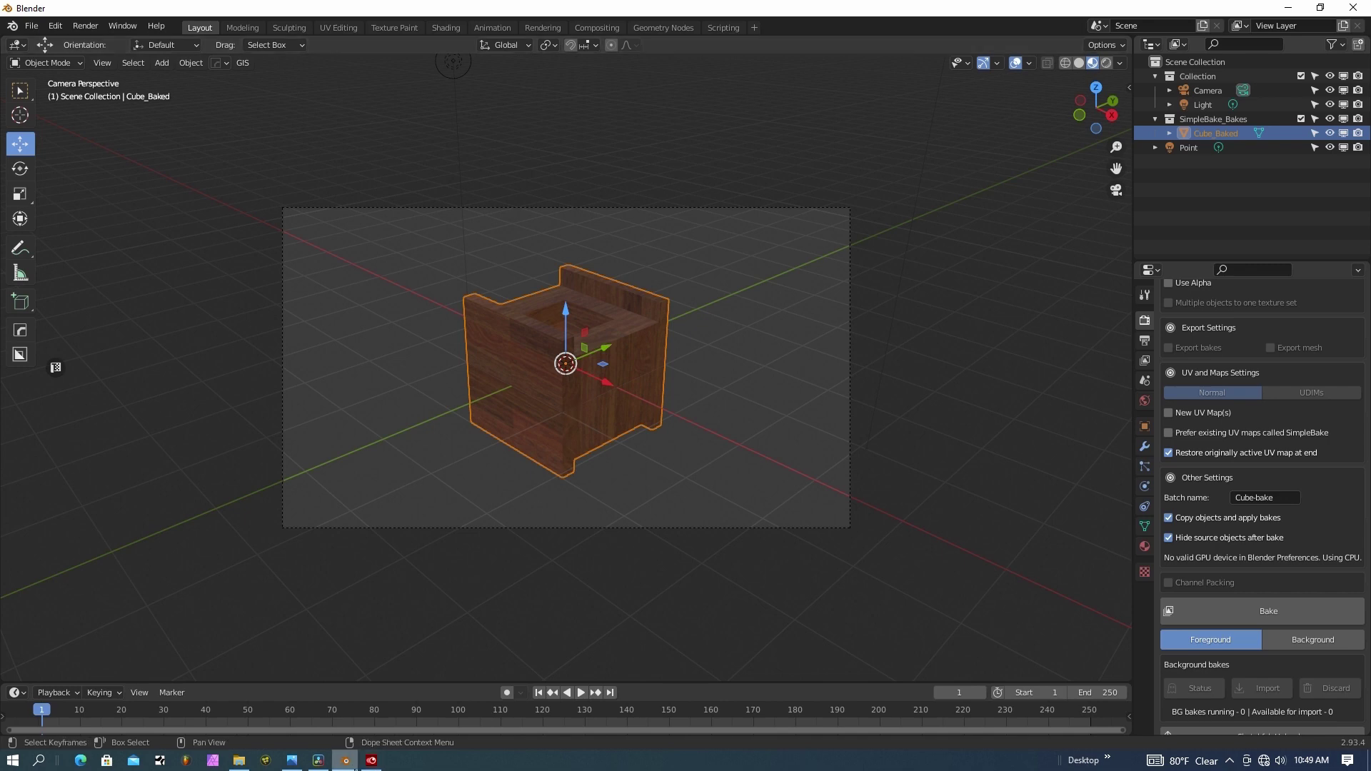
{"action": "left_click", "coordinate": [317, 762]}
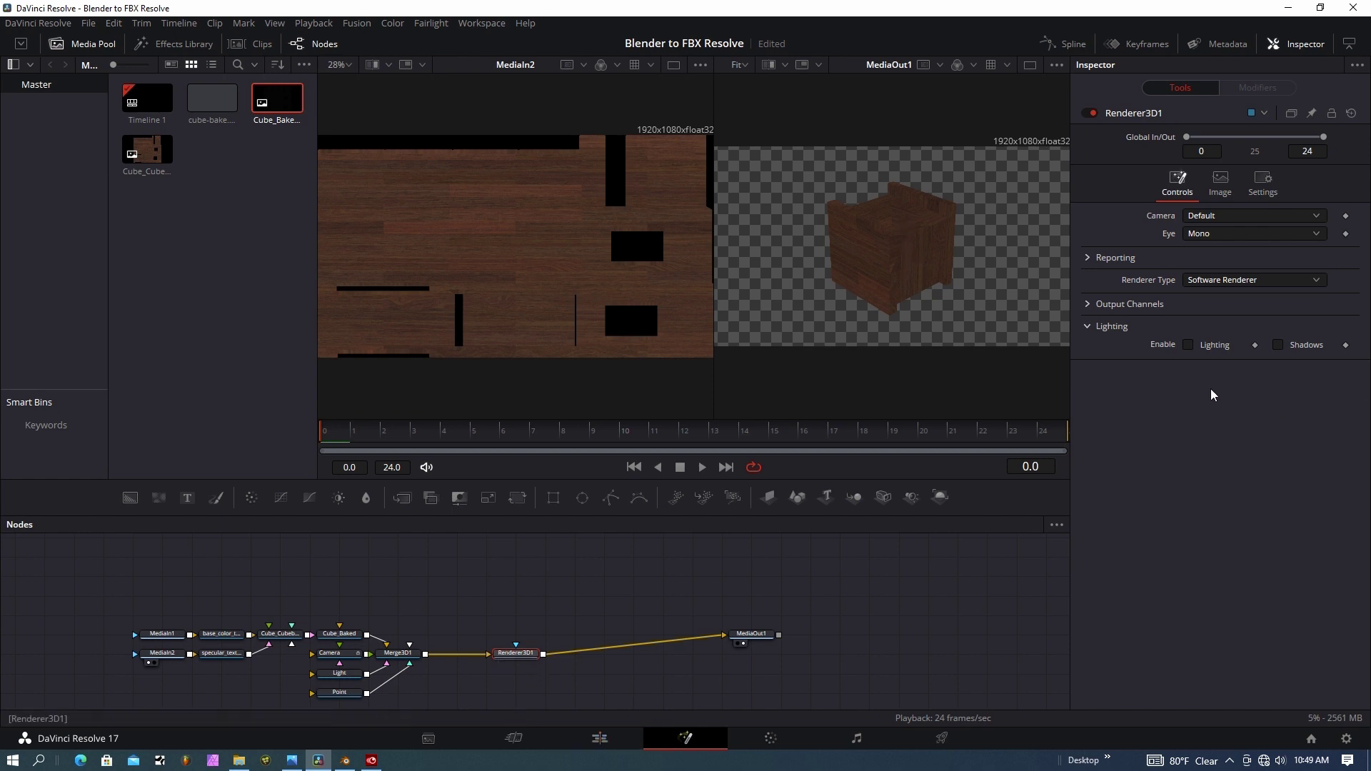
- Set Renderer3D1 to the OpenGL Renderer with Lighting and Shadows enabled
{"action": "left_click", "coordinate": [1275, 280]}
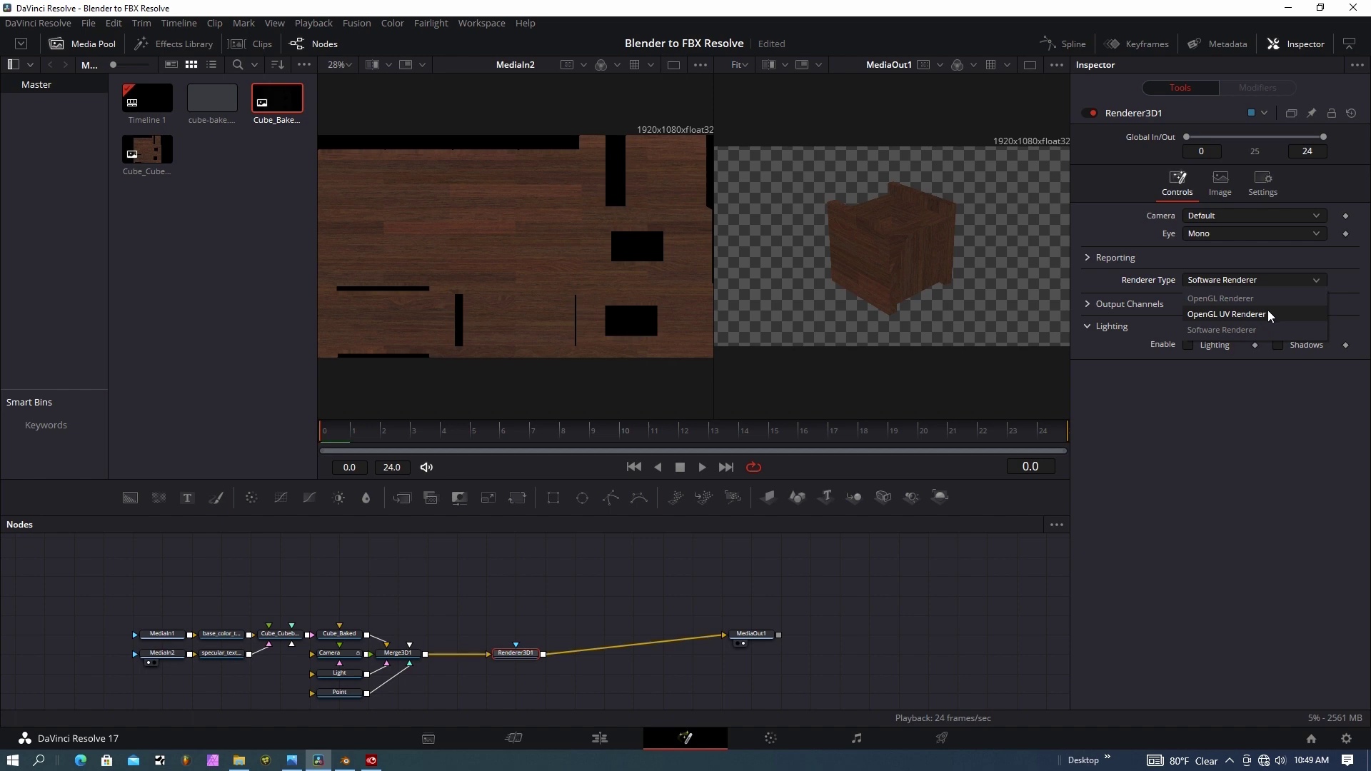
{"action": "left_click", "coordinate": [1262, 298]}
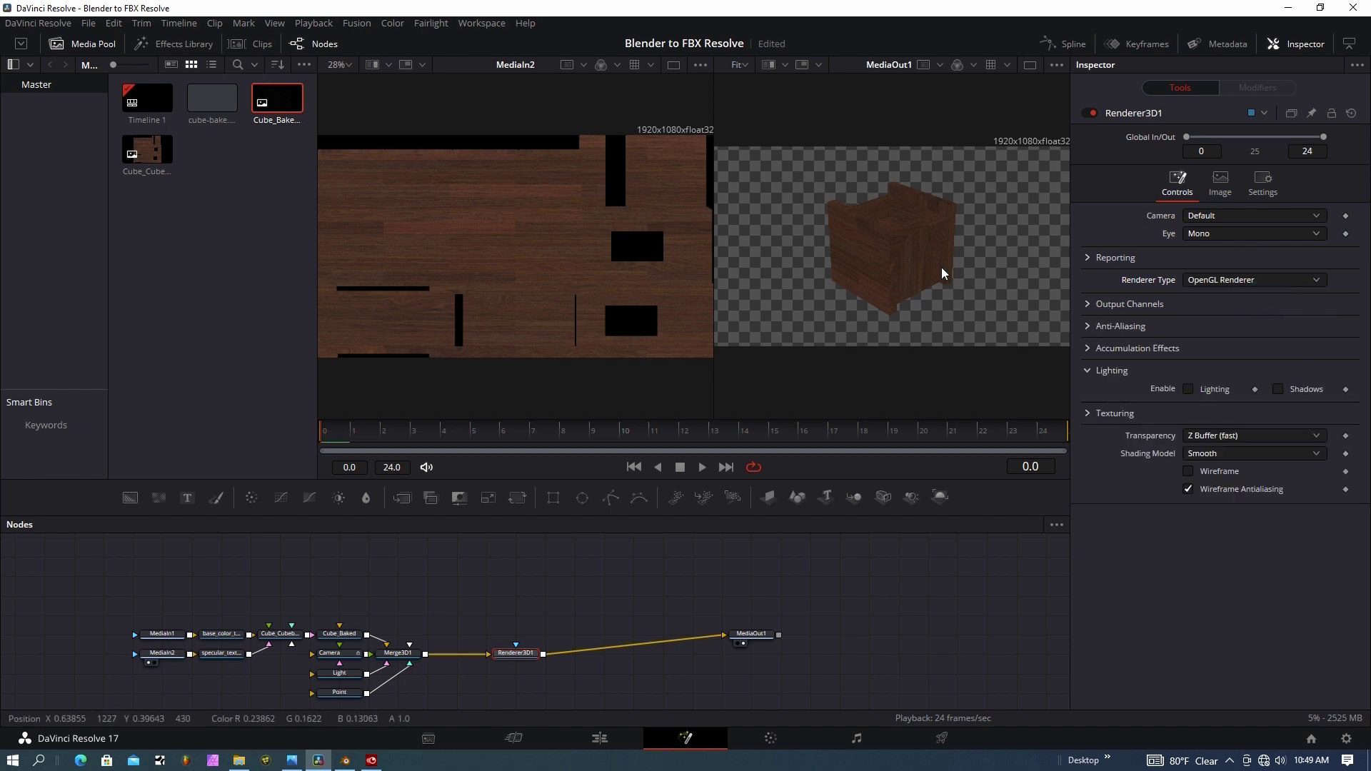
{"action": "left_click", "coordinate": [1188, 390]}
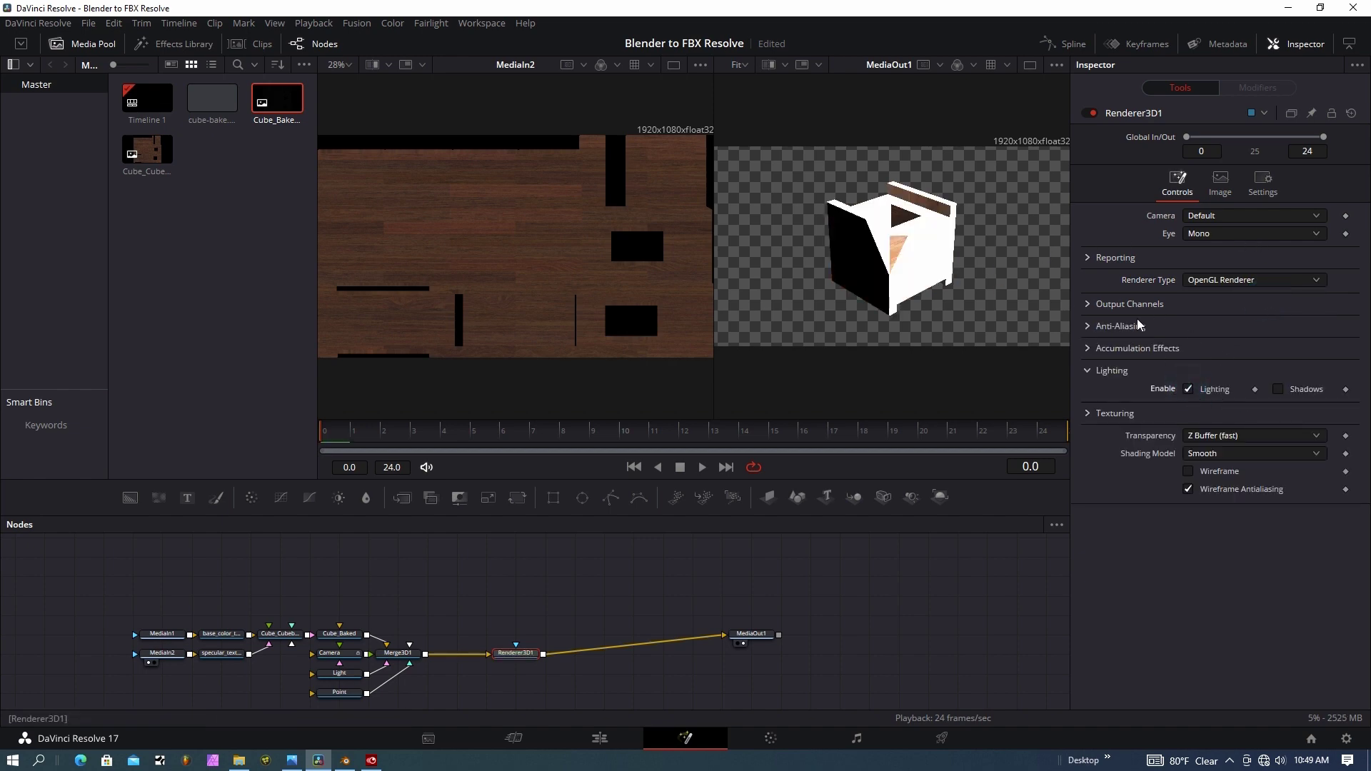
{"action": "left_click", "coordinate": [1282, 394]}
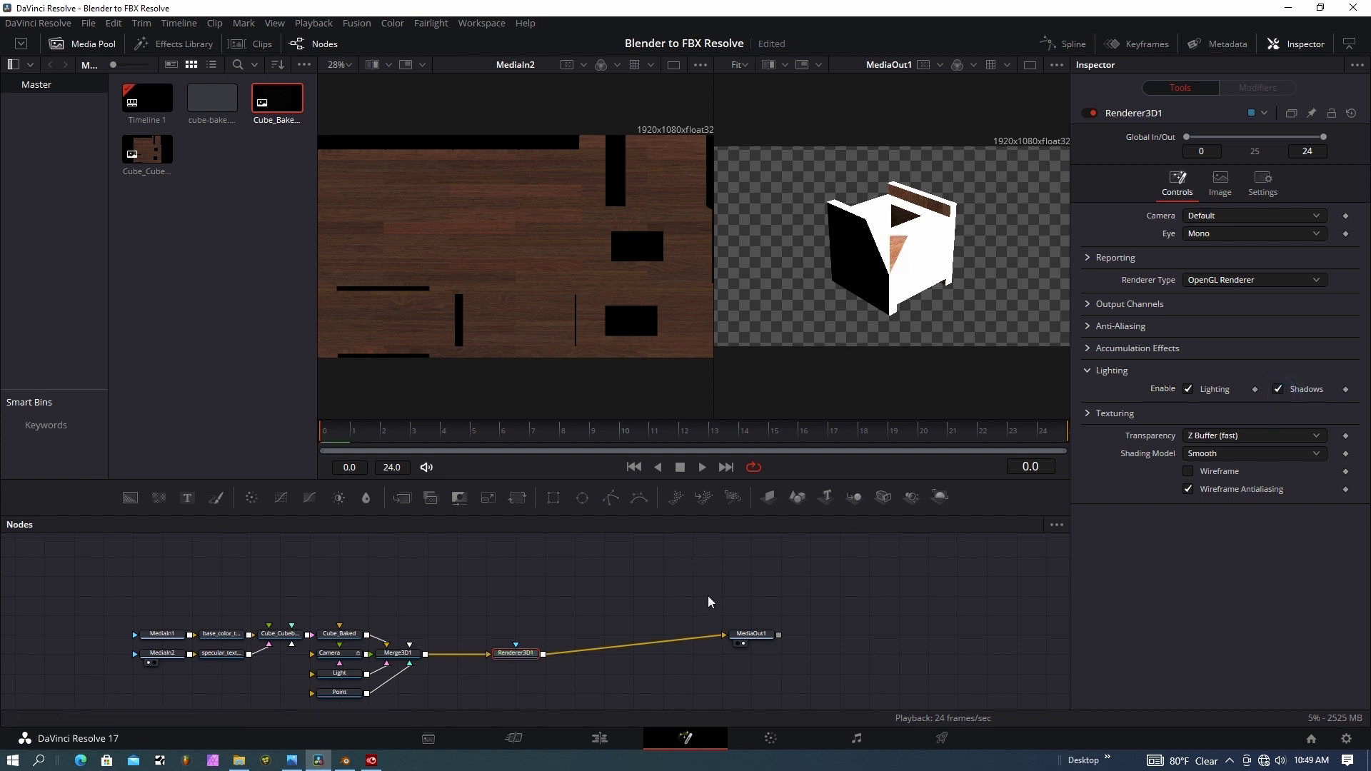
{"action": "left_click", "coordinate": [340, 673]}
- Lower the Light's intensity, then set the Point light to 6.3 with Linear decay
{"action": "left_click_drag", "start_coordinate": [1274, 265], "coordinate": [1186, 268]}
{"action": "left_click", "coordinate": [338, 690]}
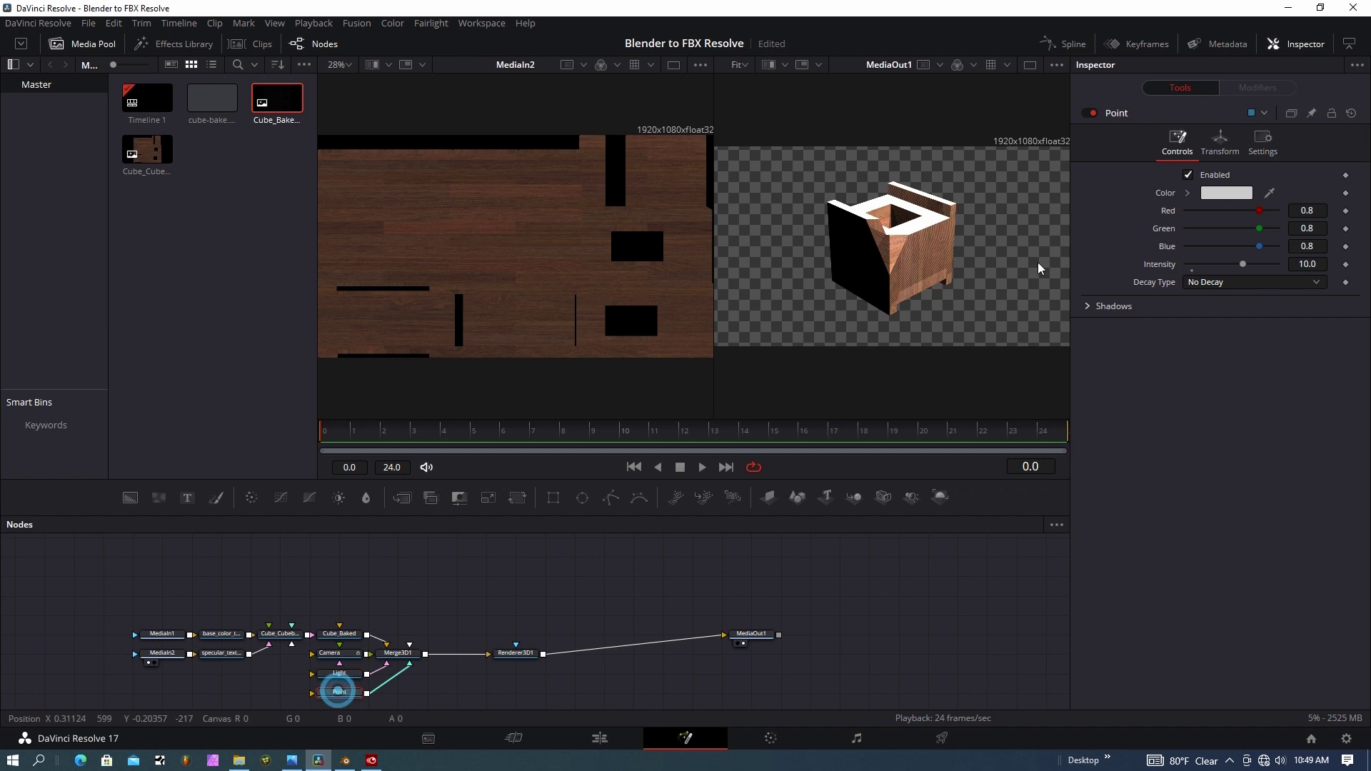
{"action": "left_click", "coordinate": [1237, 265]}
{"action": "left_click_drag", "start_coordinate": [1228, 270], "coordinate": [1222, 264]}
{"action": "left_click", "coordinate": [1233, 281]}
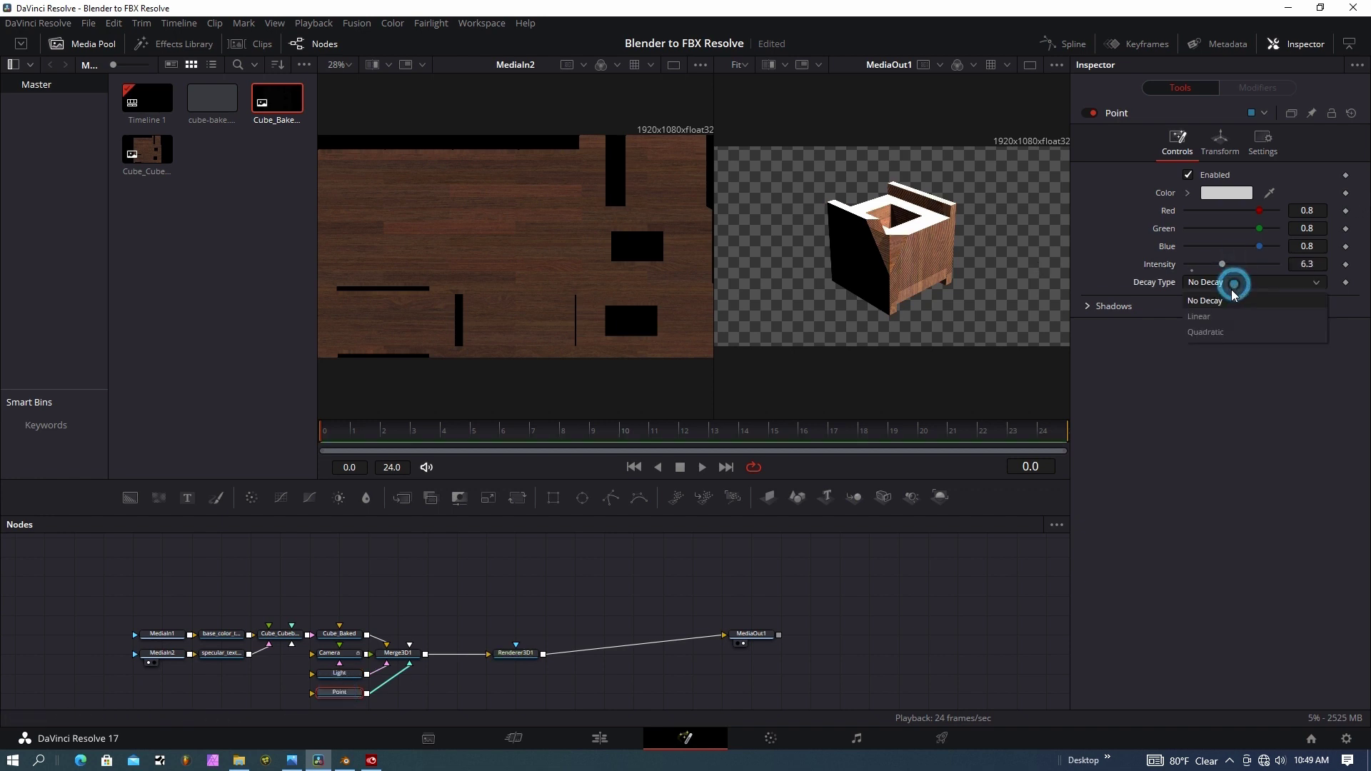
{"action": "left_click", "coordinate": [1223, 315]}
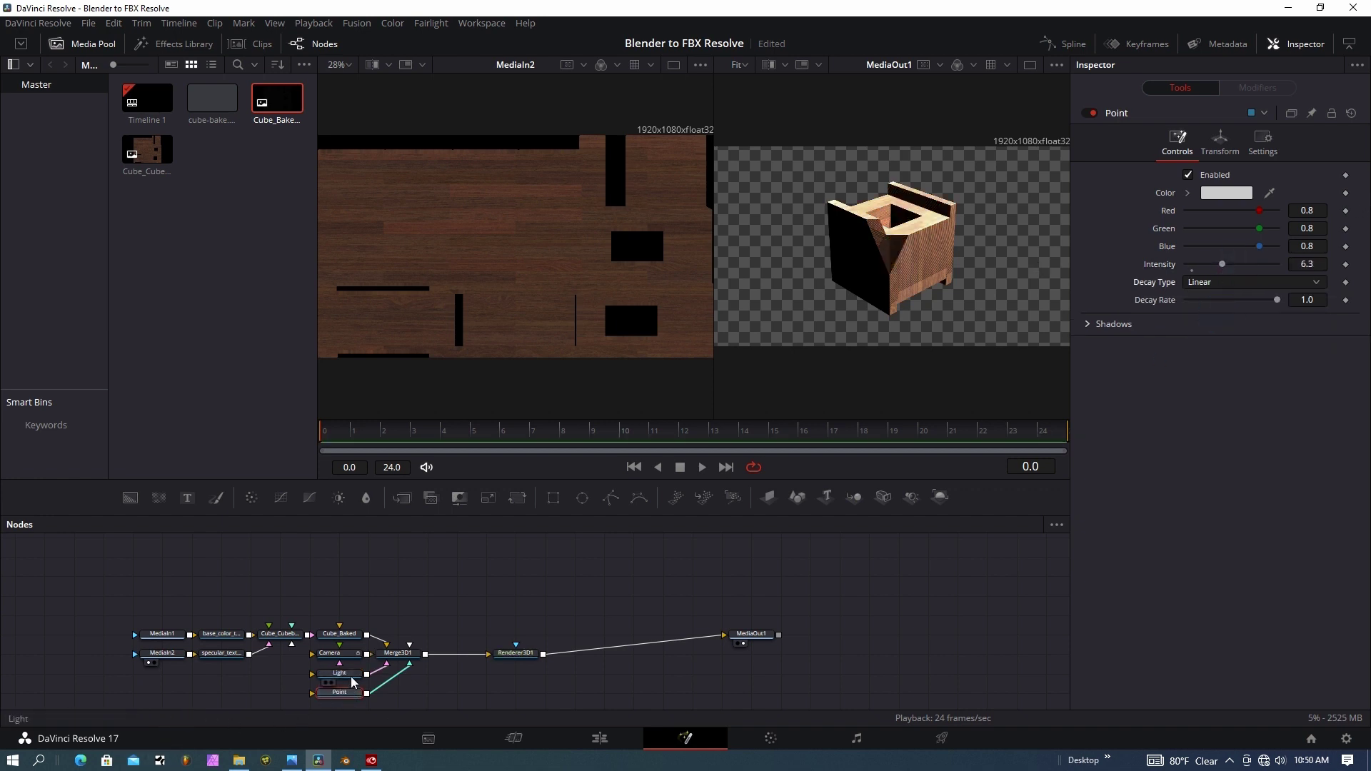
- Set the Light's decay type to Linear as well
{"action": "left_click", "coordinate": [339, 674]}
{"action": "left_click", "coordinate": [1260, 282]}
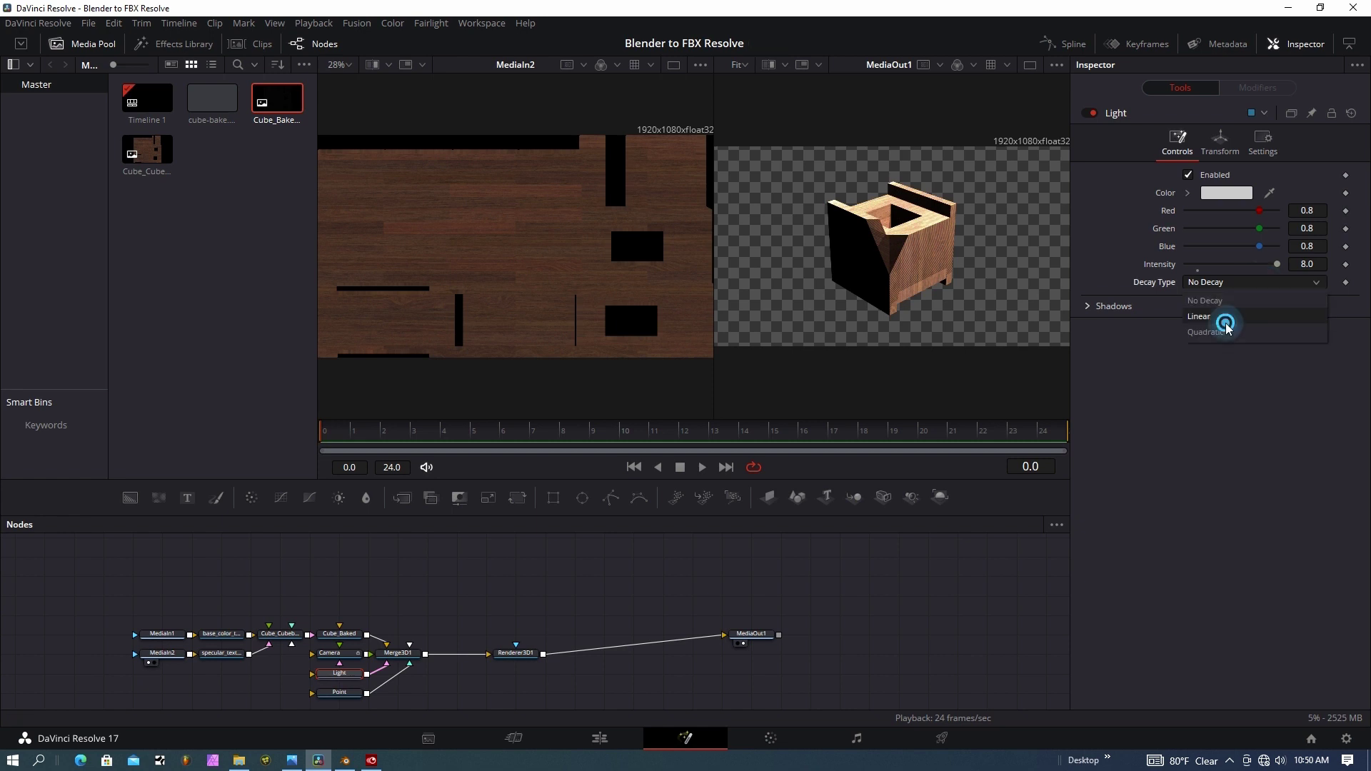
{"action": "left_click", "coordinate": [1224, 317]}
{"action": "scroll", "coordinate": [907, 246], "scroll_direction": "up", "scroll_amount": 2}
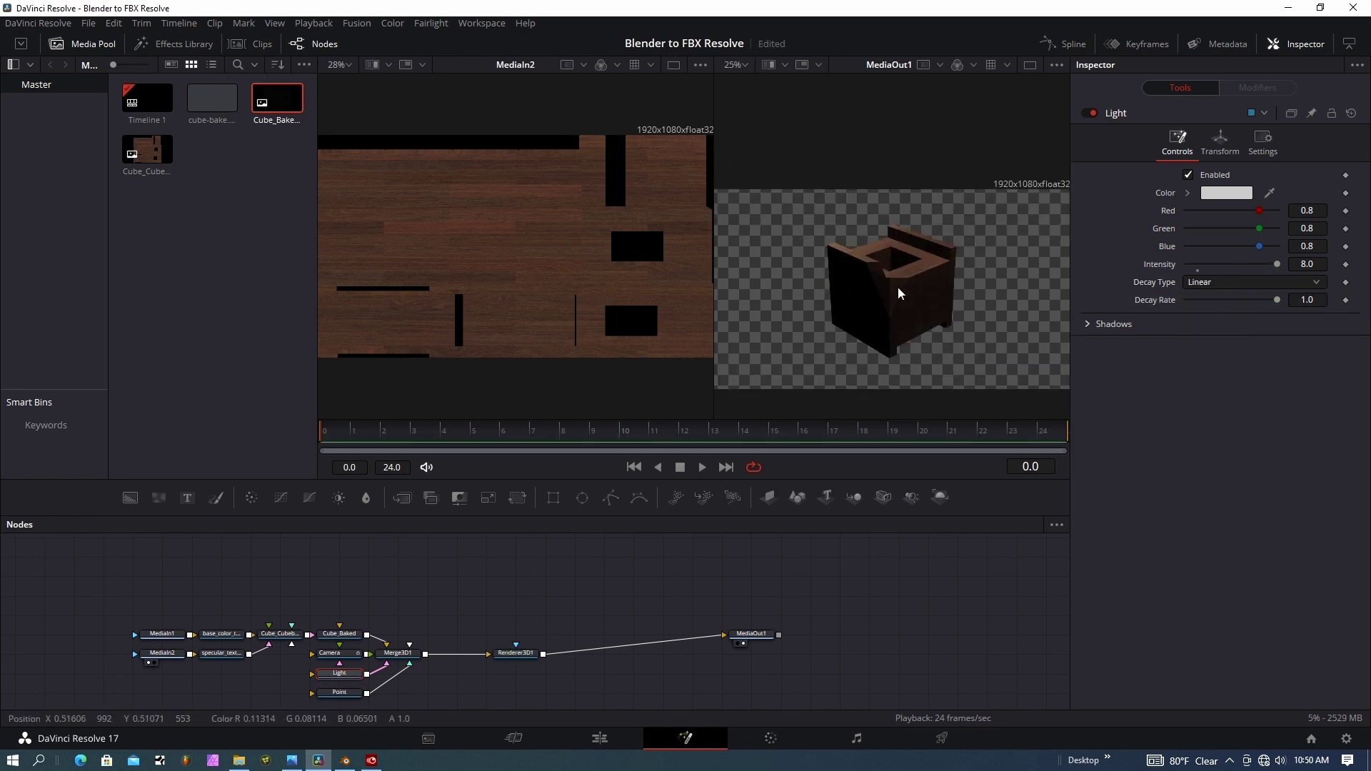
{"action": "left_click", "coordinate": [339, 656]}
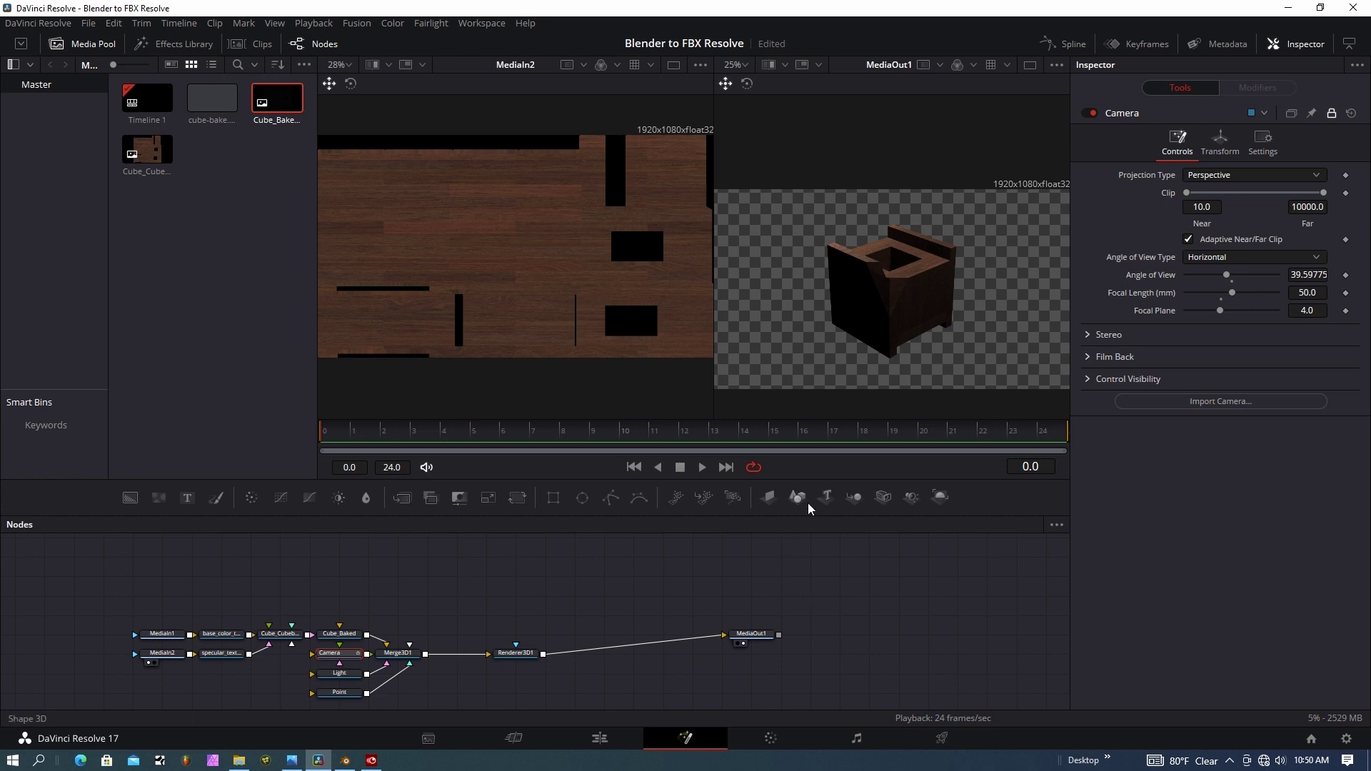
- Add Camera3D2 wired into Merge3D1 and delete the old Camera node
{"action": "left_click_drag", "start_coordinate": [883, 501], "coordinate": [414, 654]}
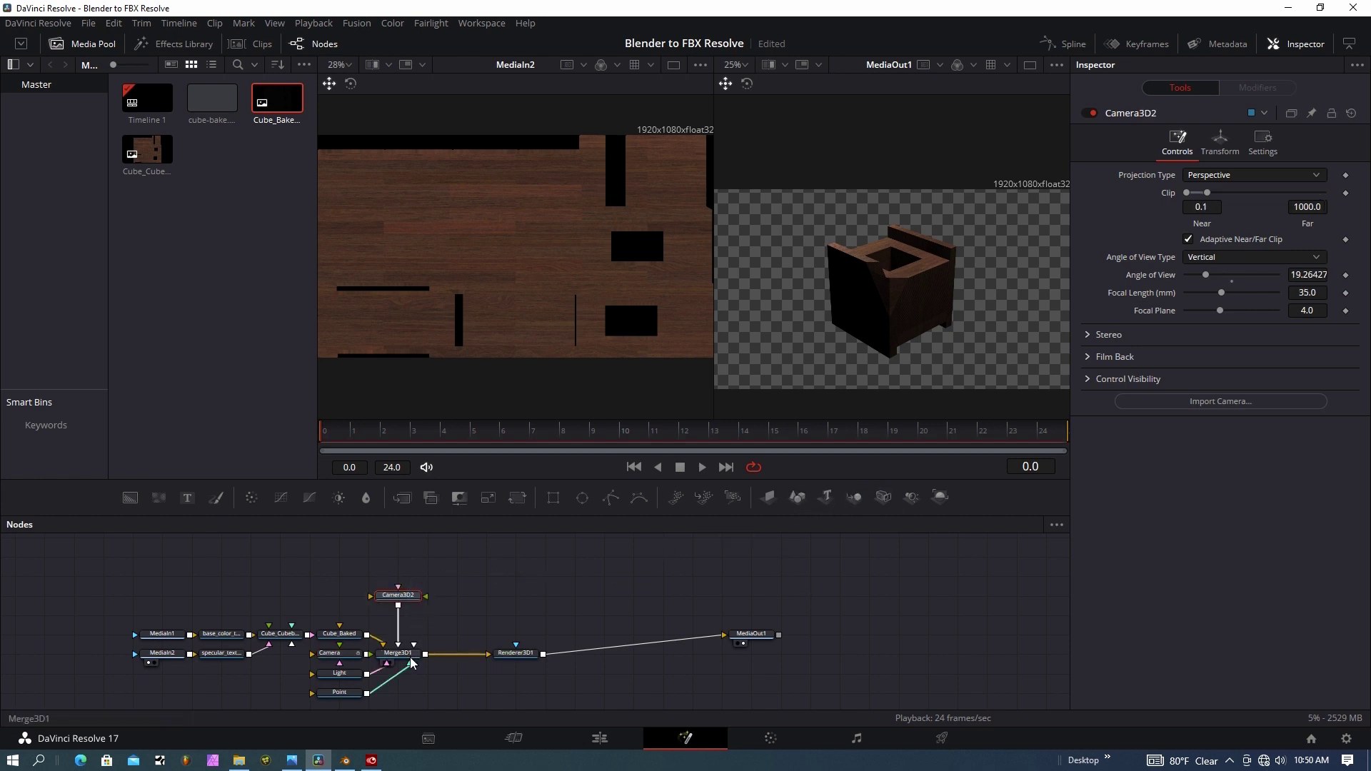
{"action": "left_click", "coordinate": [346, 660]}
{"action": "key", "text": "Delete"}
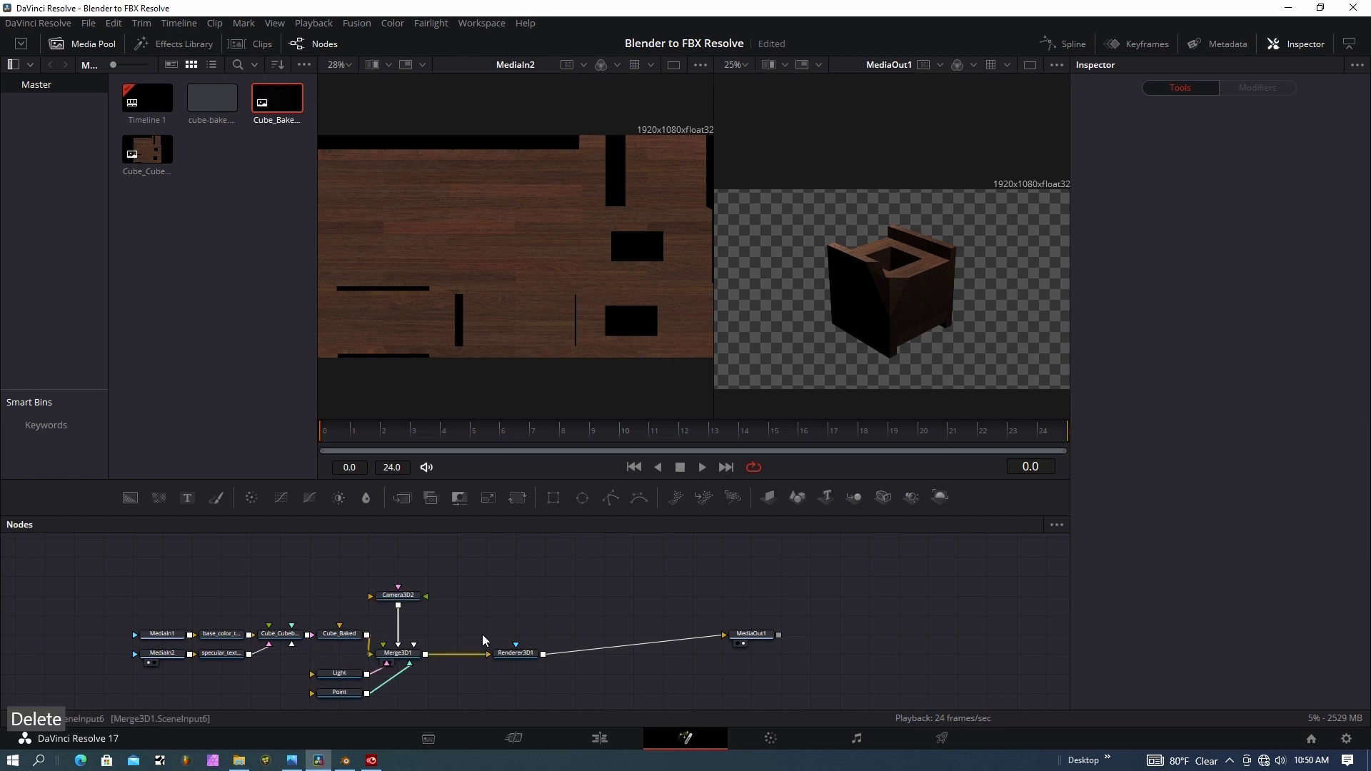
- Set Renderer3D1 to render through Camera3D2
{"action": "left_click", "coordinate": [515, 653]}
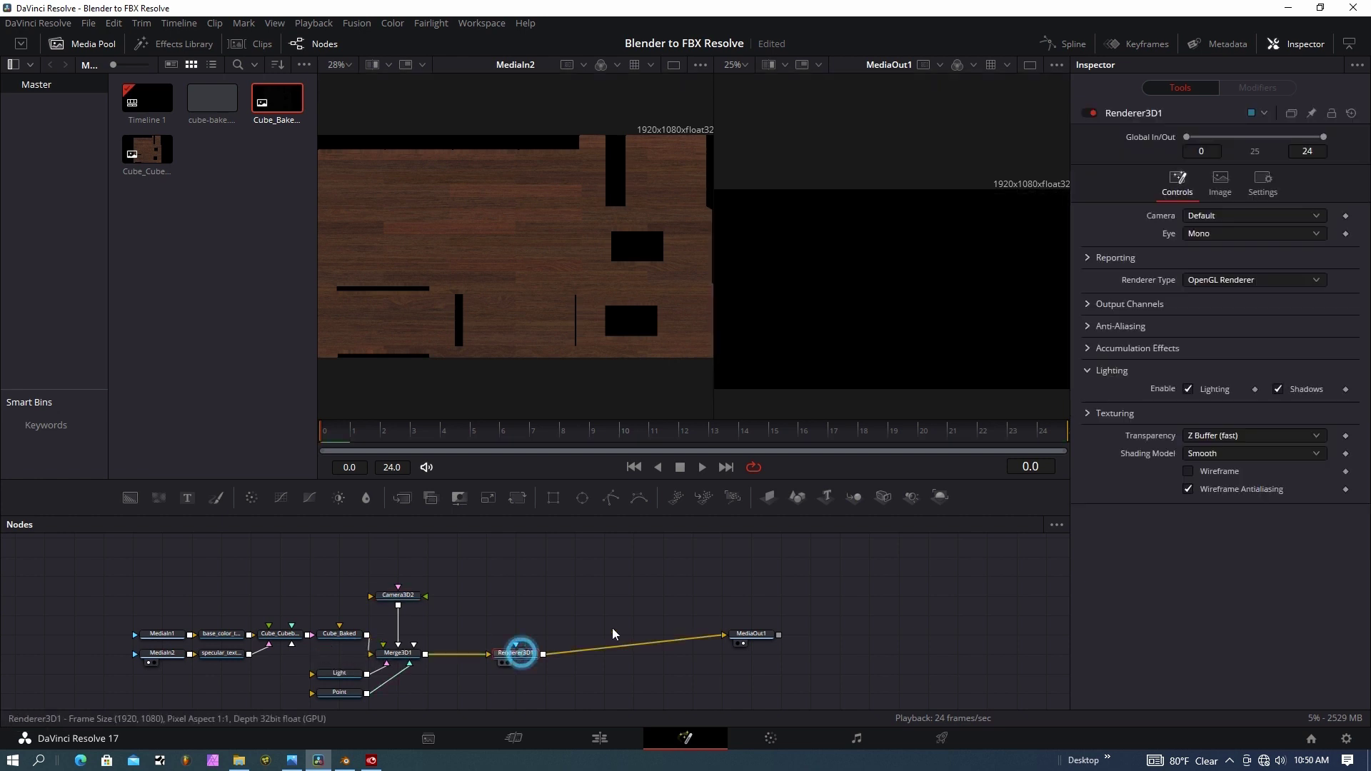
{"action": "left_click", "coordinate": [1308, 221]}
{"action": "left_click", "coordinate": [1246, 249]}
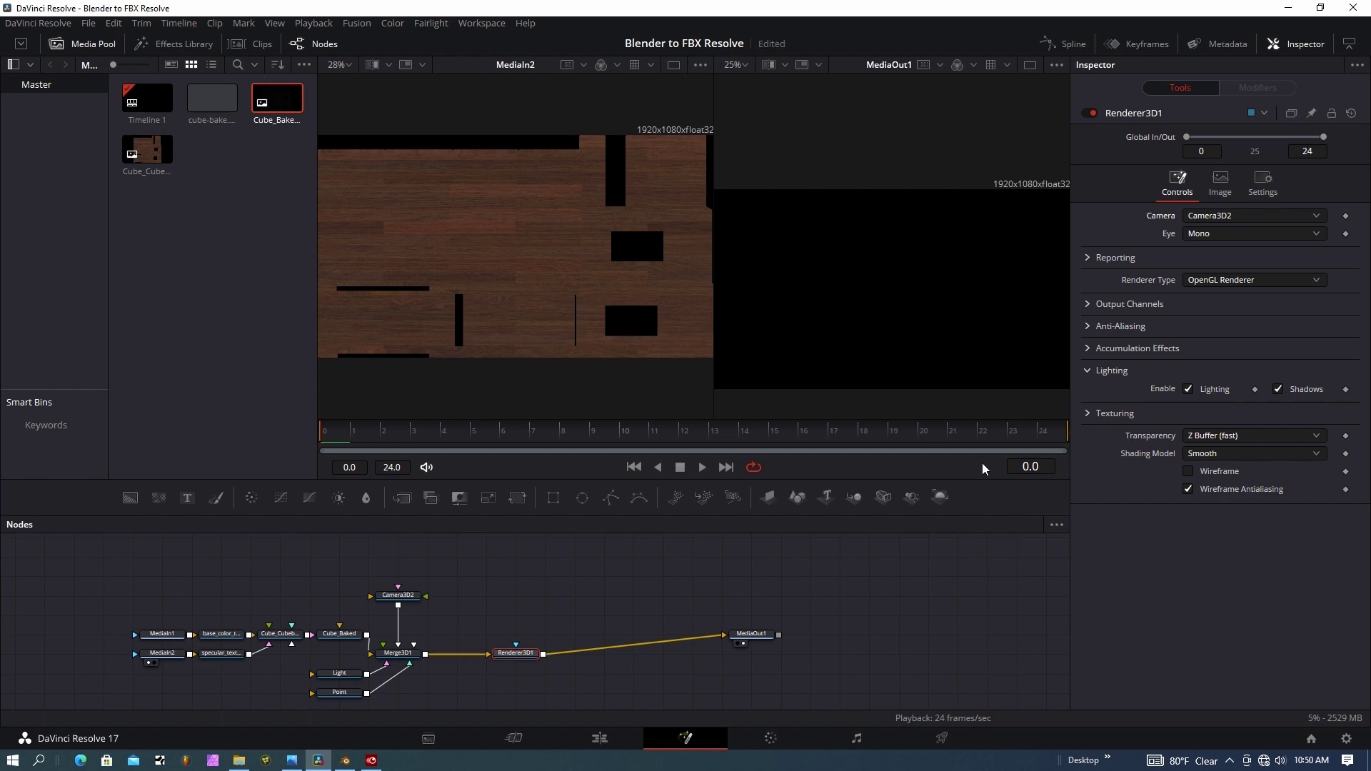
{"action": "left_click", "coordinate": [398, 595]}
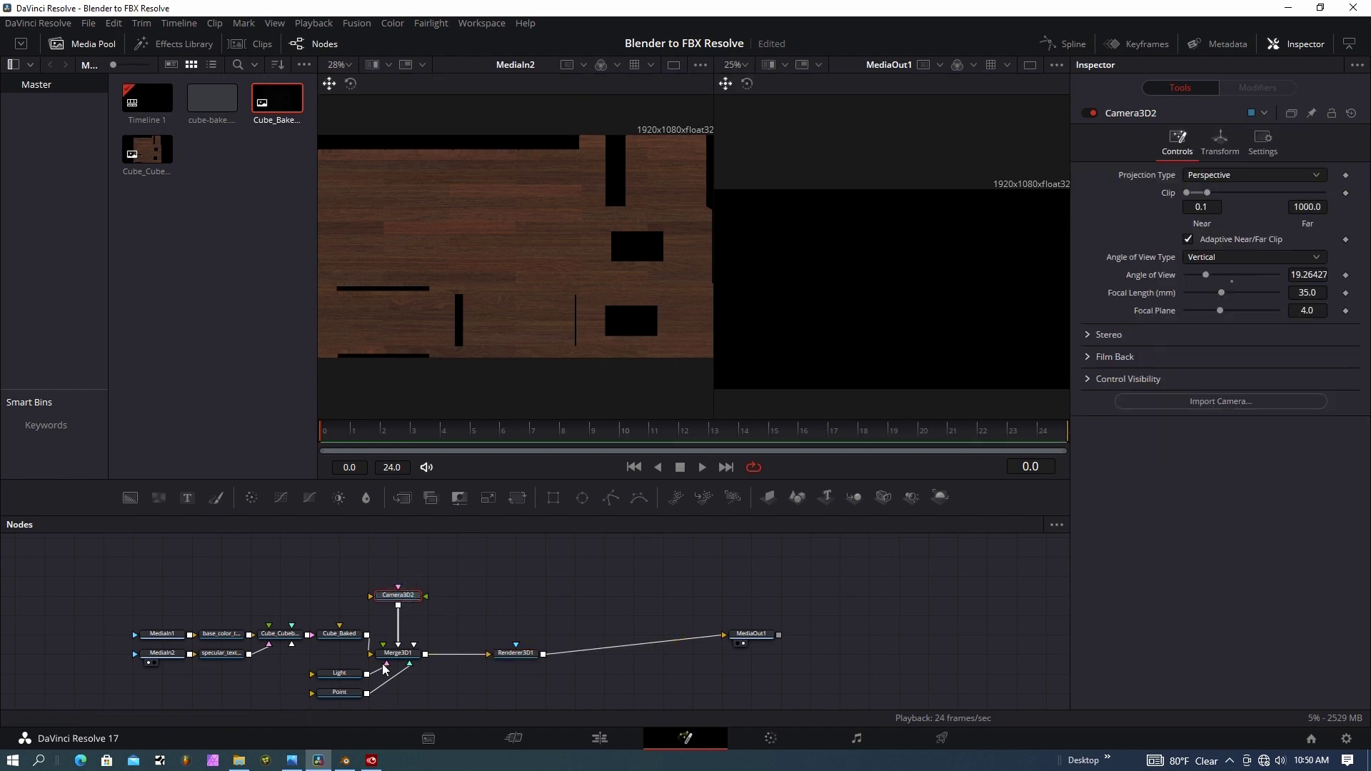
- Show Merge3D1's scene and move Camera3D2 to Y 107.7006, Z 824.5264 facing the box
{"action": "left_click_drag", "start_coordinate": [407, 660], "coordinate": [566, 361]}
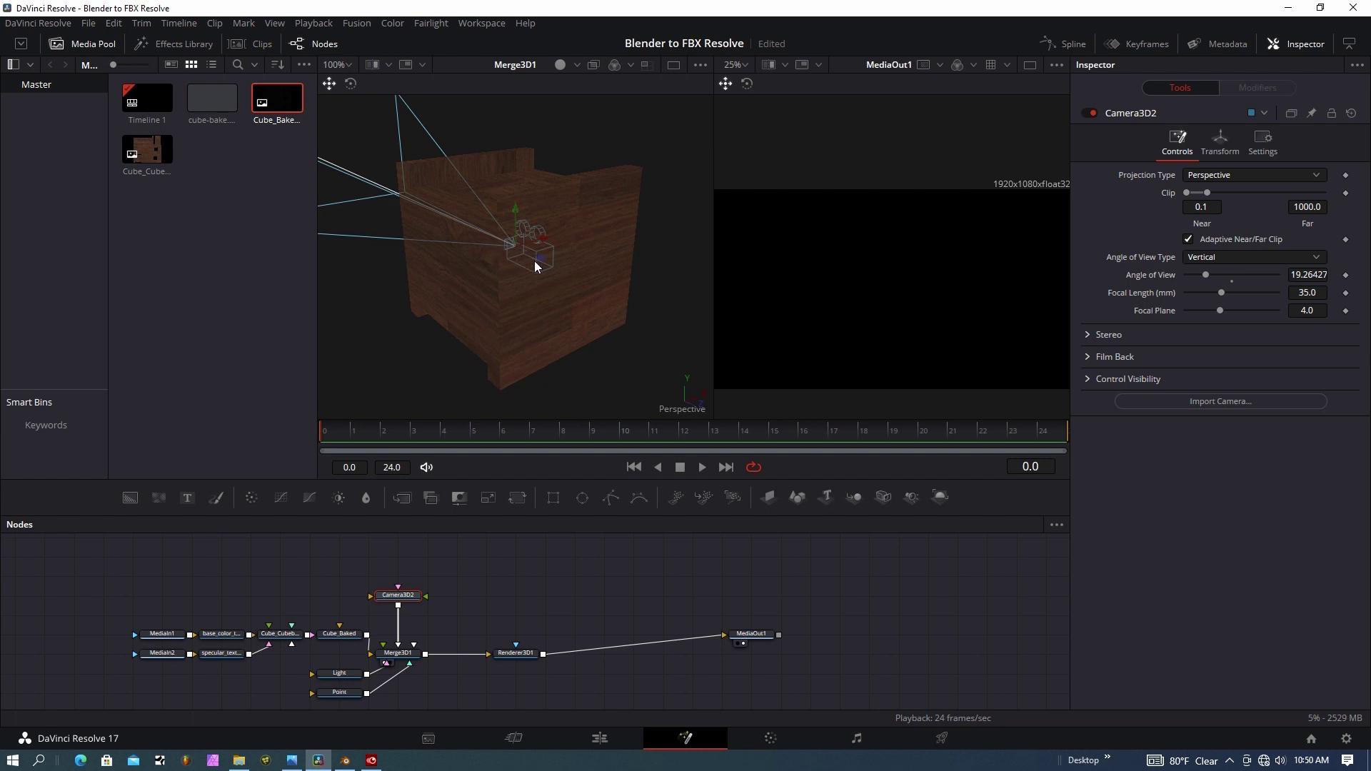
{"action": "left_click_drag", "start_coordinate": [542, 259], "coordinate": [630, 300]}
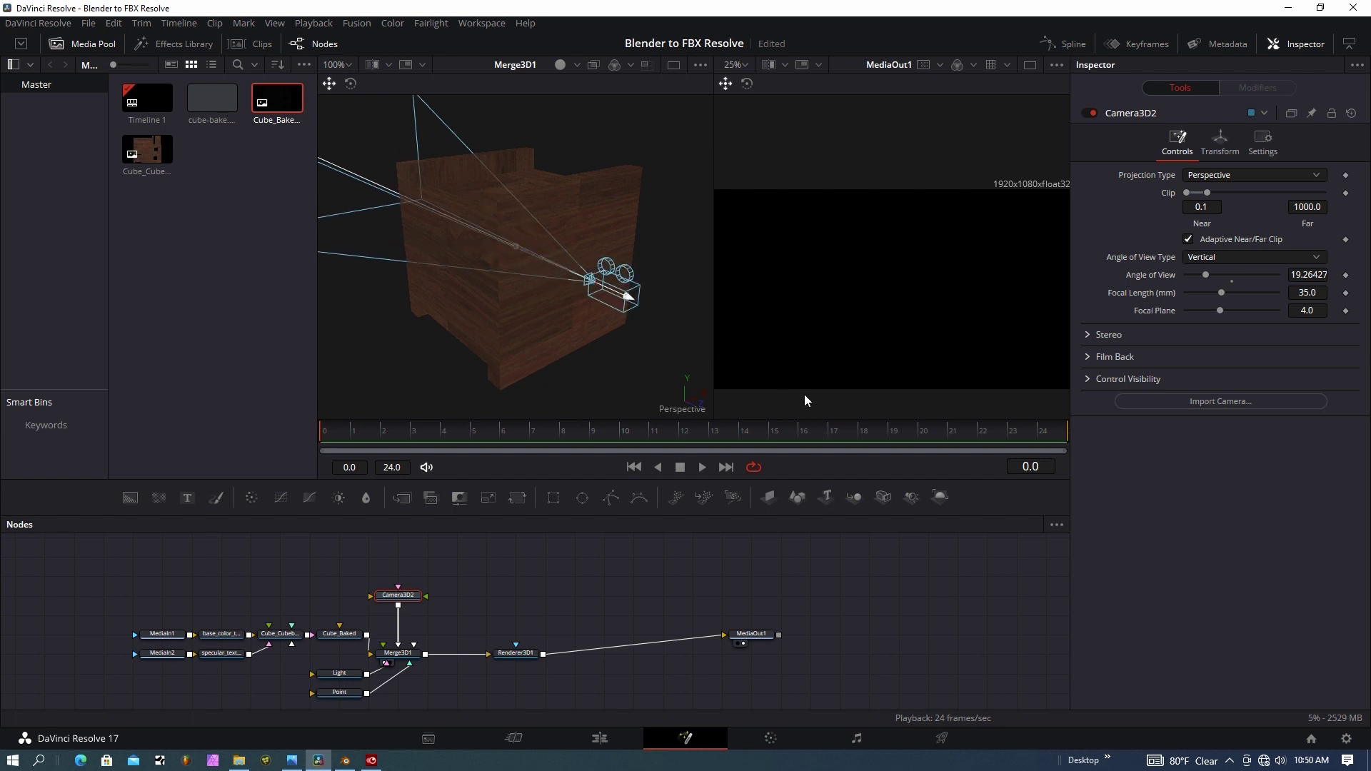
{"action": "left_click_drag", "start_coordinate": [650, 295], "coordinate": [615, 319]}
{"action": "key", "text": "ctrl+f"}
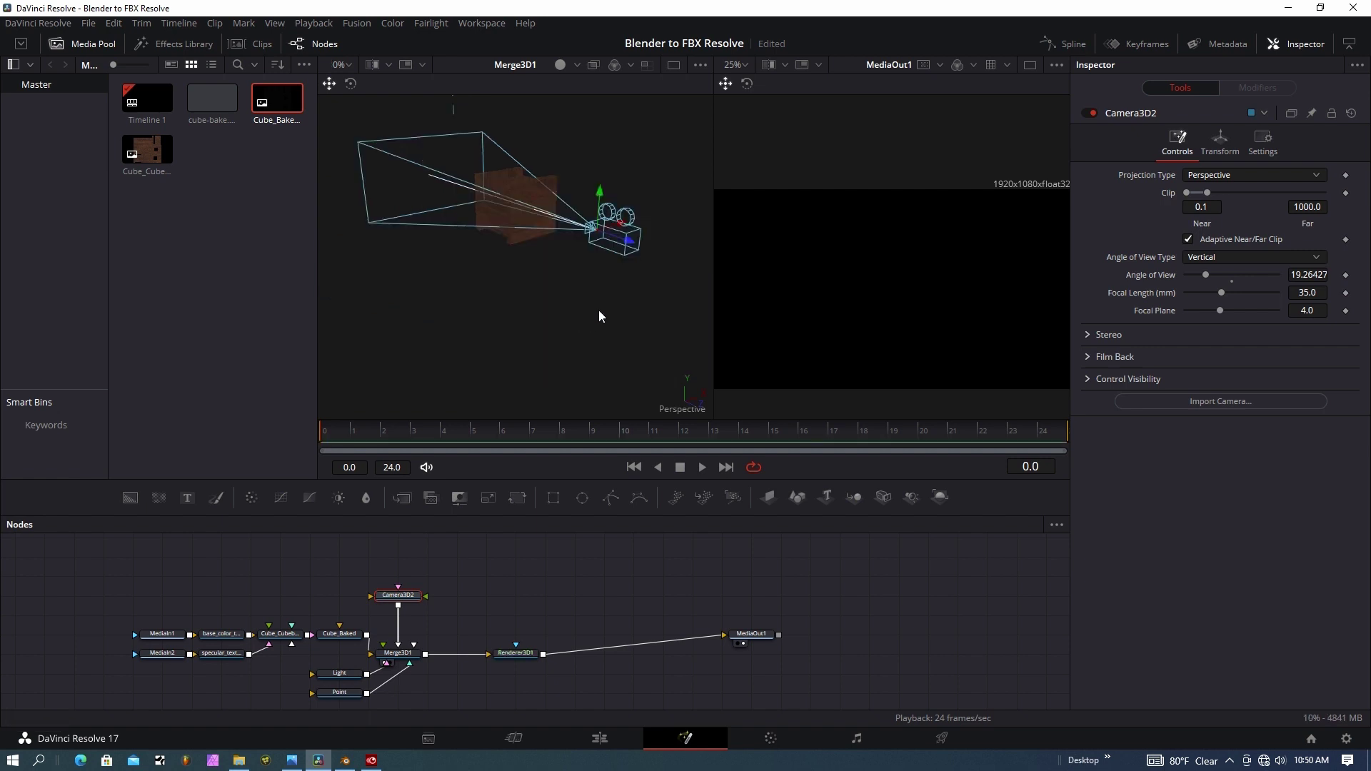
{"action": "middle_click_drag", "start_coordinate": [609, 214], "coordinate": [455, 318], "text": "alt"}
{"action": "left_click_drag", "start_coordinate": [454, 318], "coordinate": [388, 221]}
- Tilt Camera3D2 to -21.6 on X rotation to frame the box
{"action": "left_click", "coordinate": [1220, 143]}
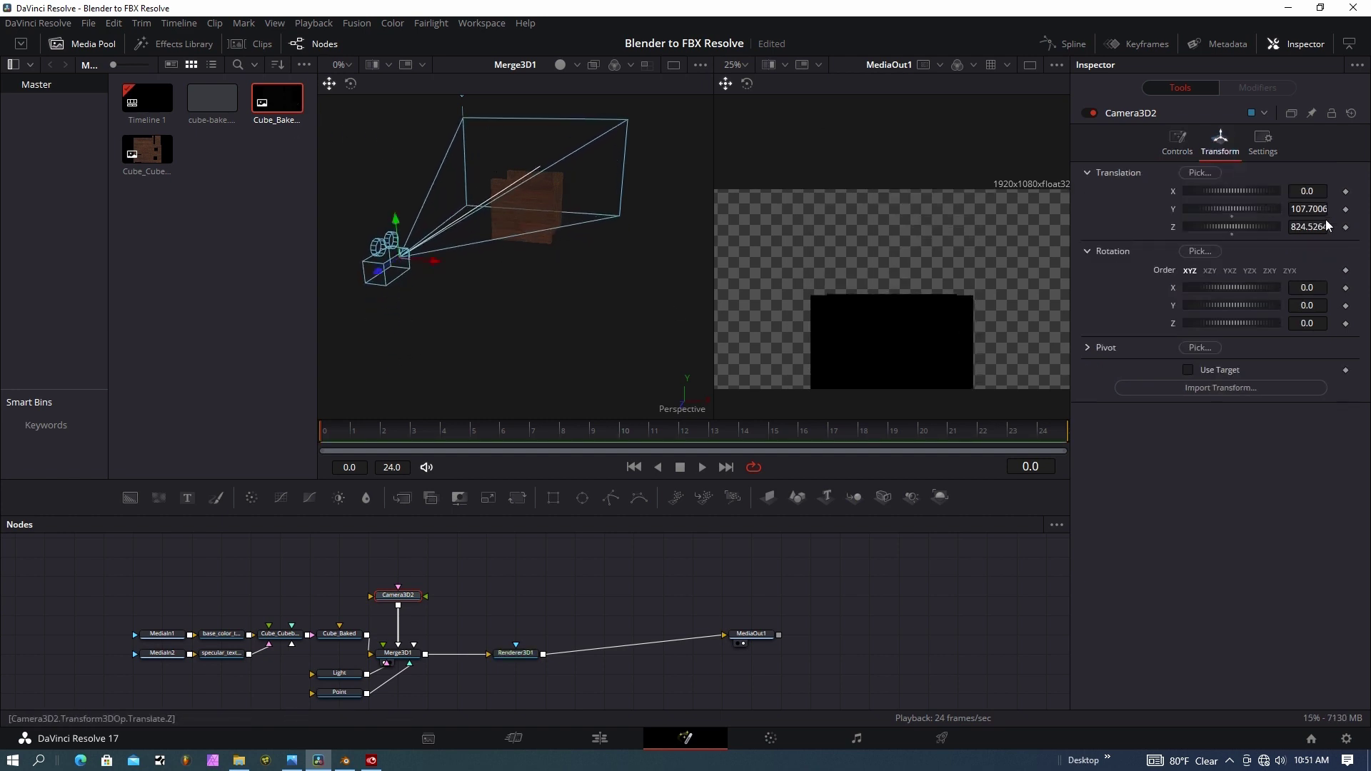
{"action": "left_click_drag", "start_coordinate": [1224, 285], "coordinate": [1219, 285]}
{"action": "left_click_drag", "start_coordinate": [1306, 287], "coordinate": [1324, 287]}
- Set the Point light's Decay Type to No Decay and raise its intensity slightly
{"action": "scroll", "coordinate": [339, 664], "scroll_direction": "down", "scroll_amount": 1}
{"action": "left_click", "coordinate": [339, 658]}
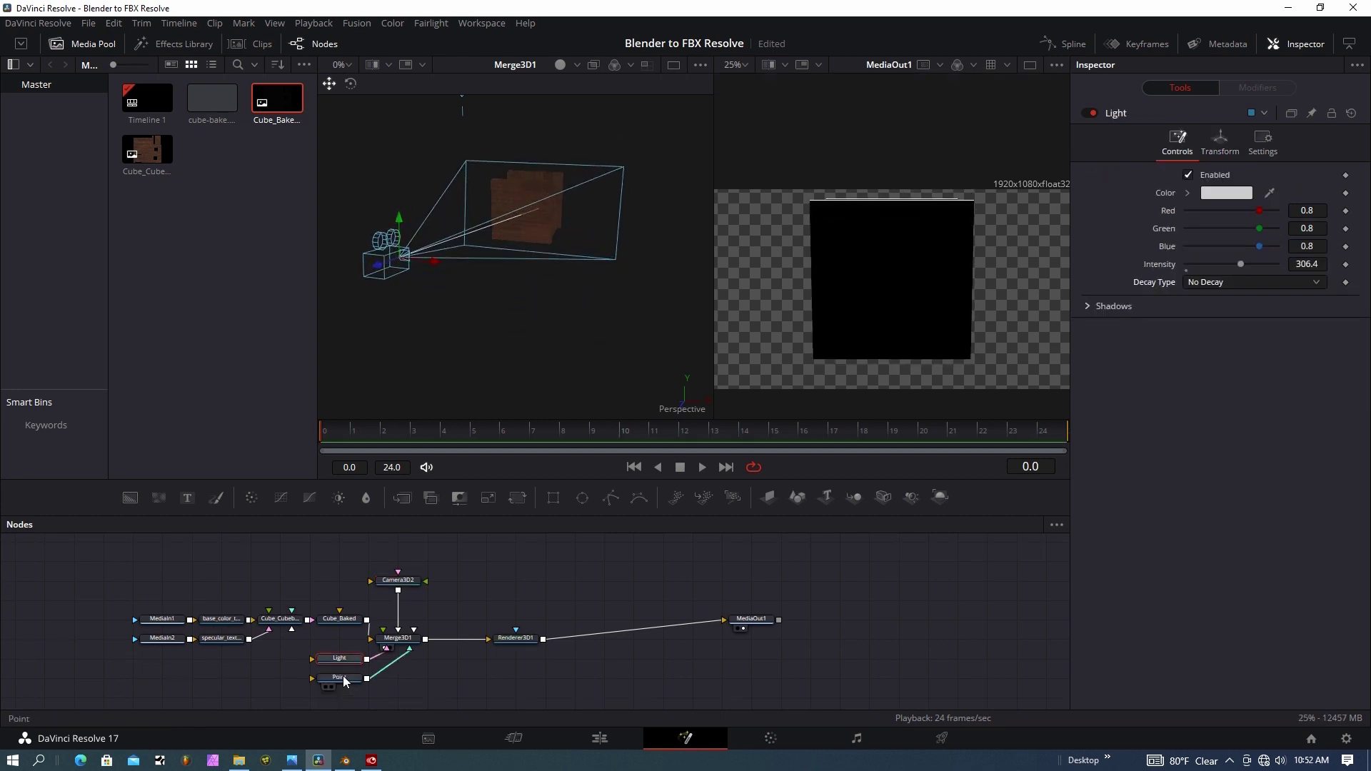
{"action": "left_click", "coordinate": [339, 677]}
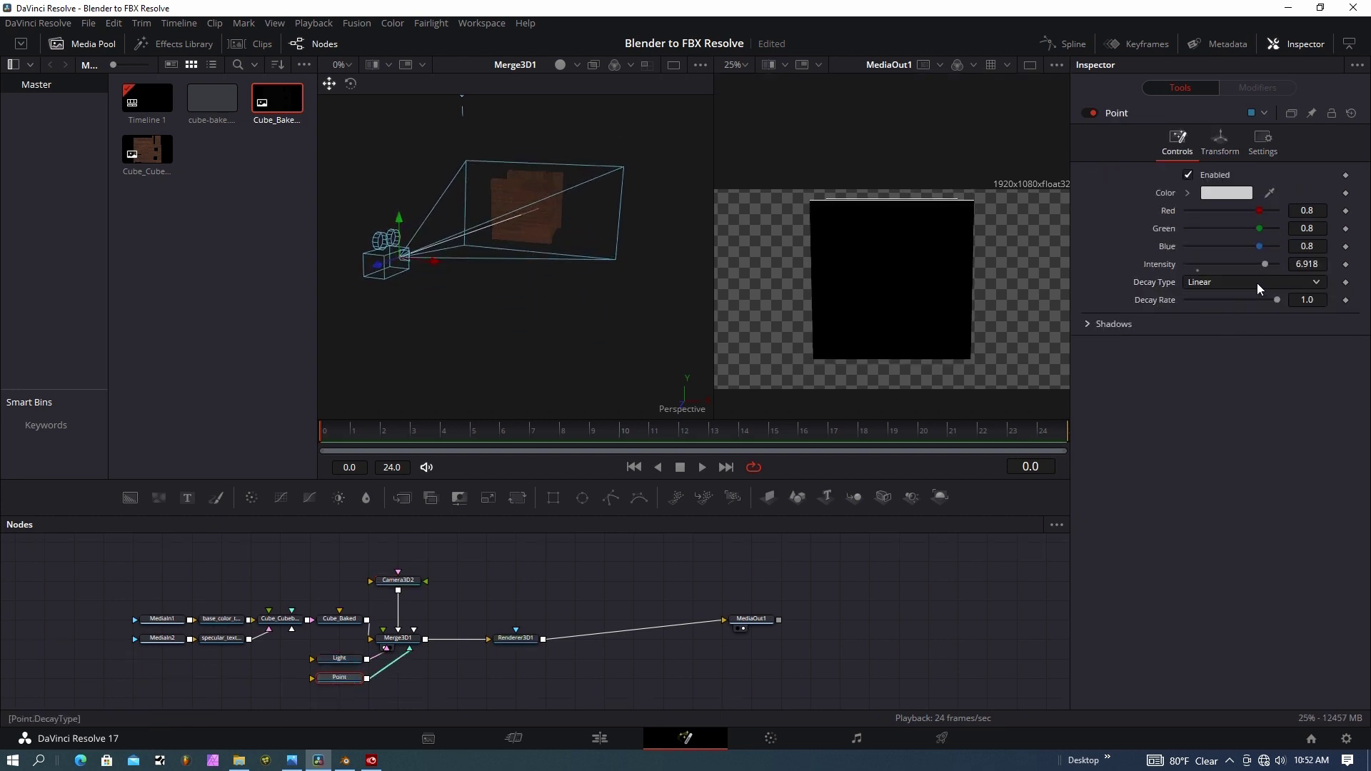
{"action": "left_click", "coordinate": [1261, 281]}
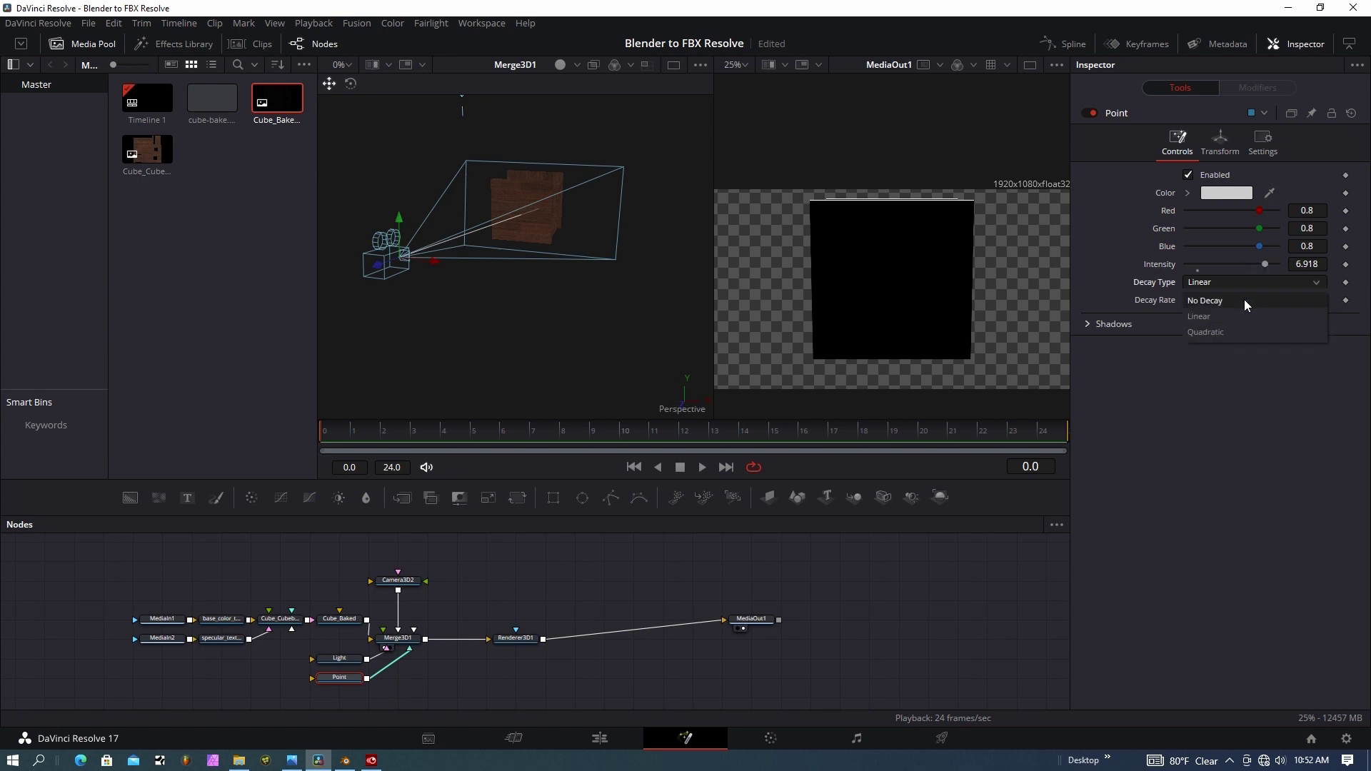
{"action": "left_click", "coordinate": [1244, 300]}
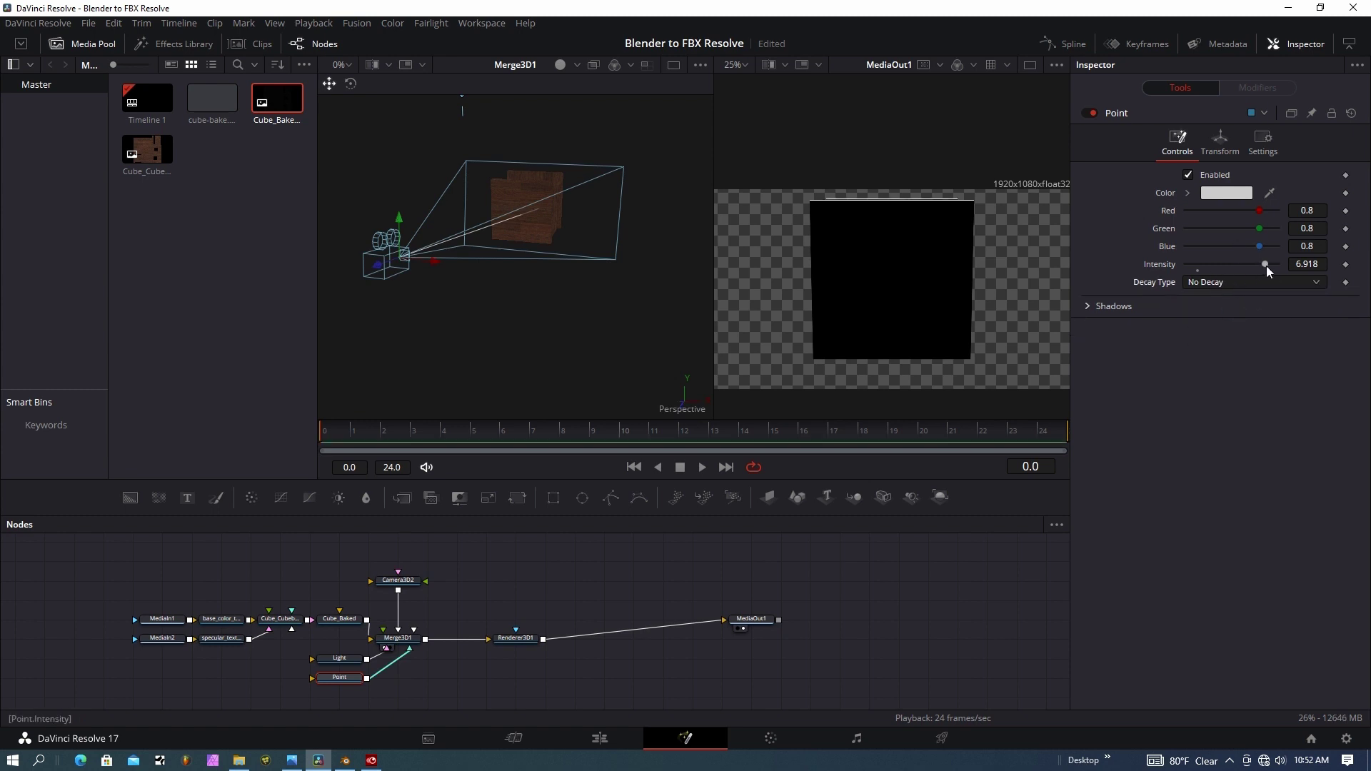
{"action": "left_click_drag", "start_coordinate": [1263, 264], "coordinate": [1289, 262]}
- Move the point light onto the wooden box, lower its intensity, and show Cube_Baked's transform
{"action": "scroll", "coordinate": [651, 205], "scroll_direction": "down", "scroll_amount": 3, "text": "ctrl"}
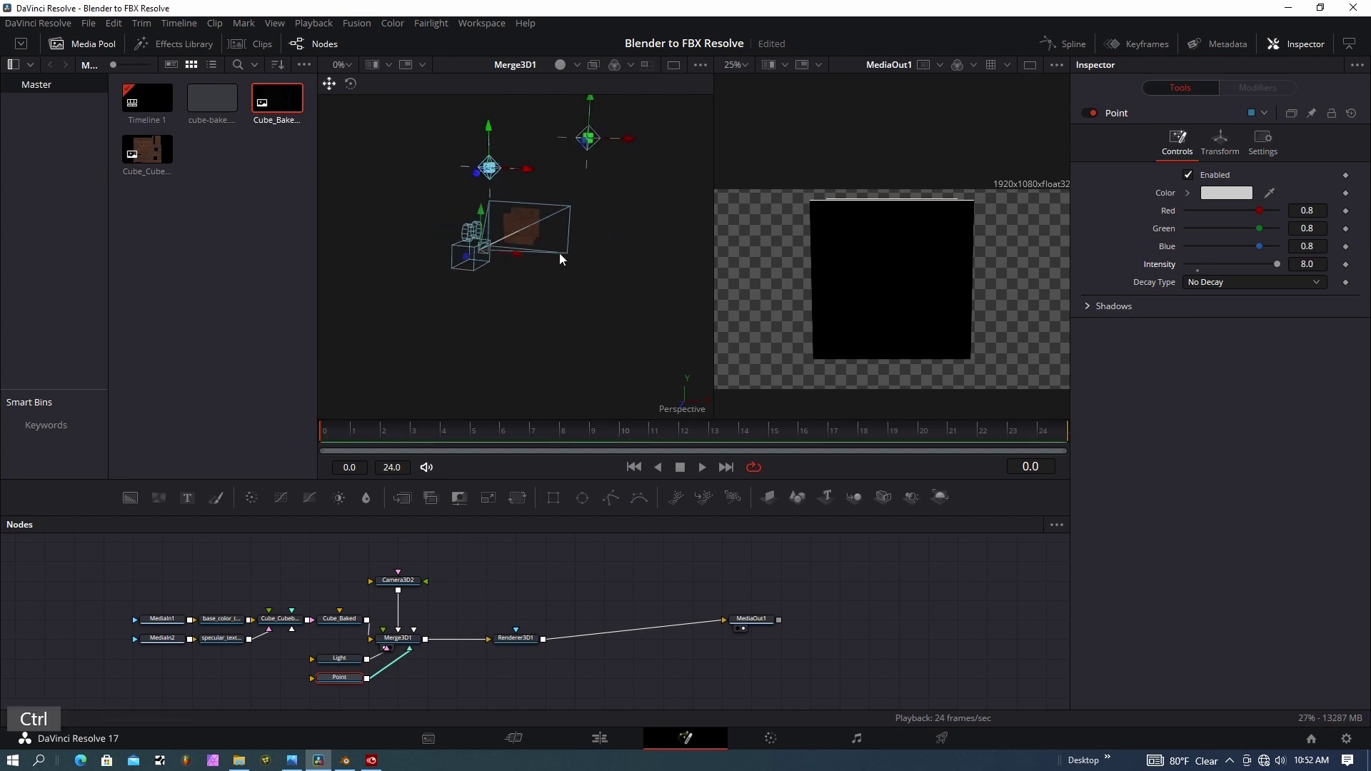
{"action": "mouse_move", "coordinate": [517, 258]}
{"action": "left_mouse_down"}
{"action": "mouse_move", "coordinate": [578, 257]}
{"action": "mouse_move", "coordinate": [481, 254]}
{"action": "mouse_move", "coordinate": [522, 250]}
{"action": "left_mouse_up"}
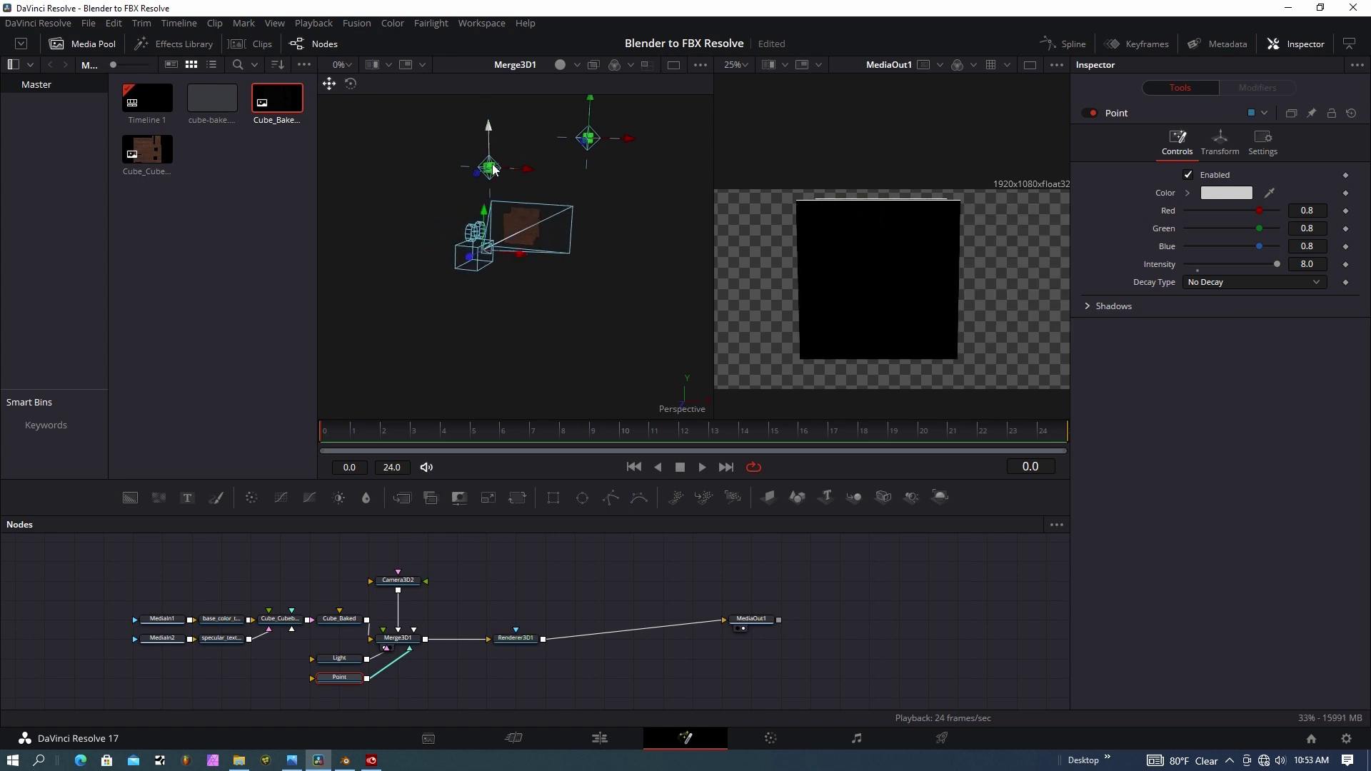
{"action": "left_click_drag", "start_coordinate": [494, 169], "coordinate": [449, 188]}
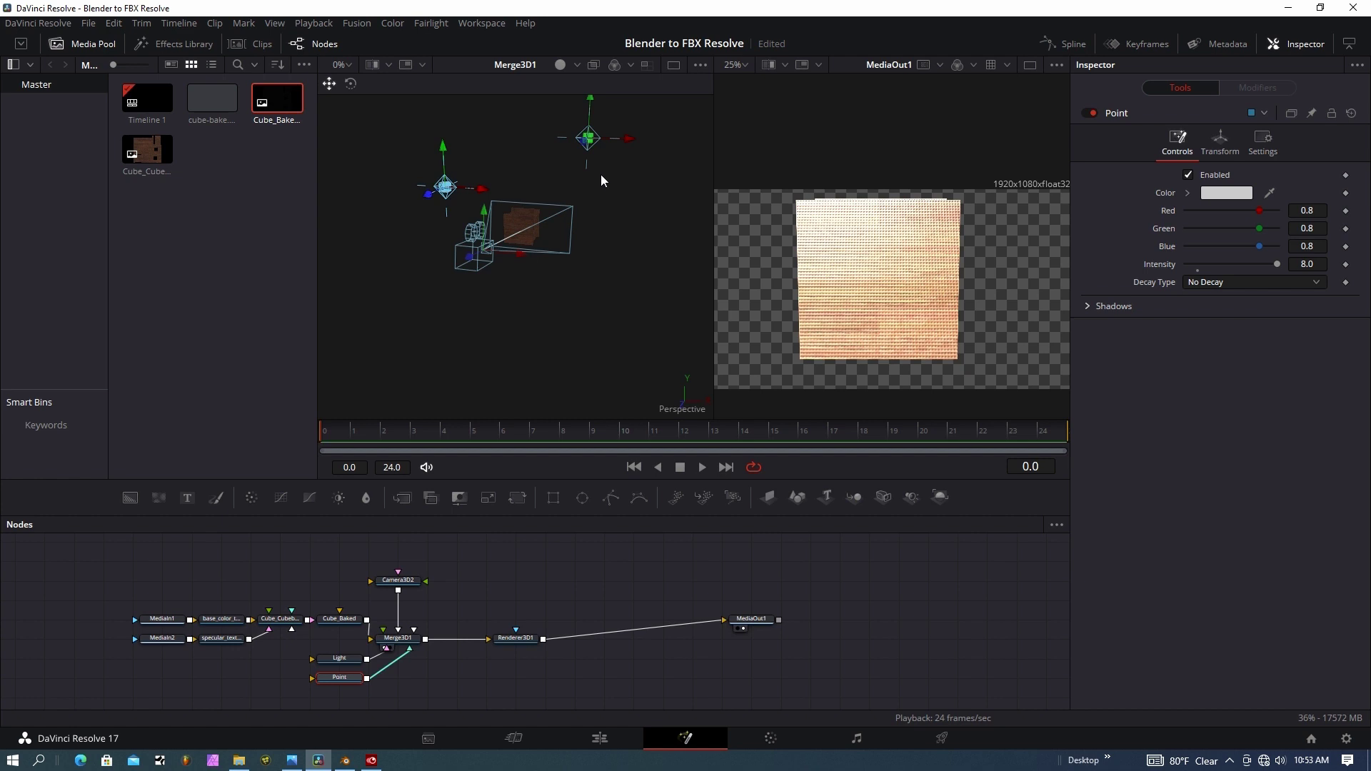
{"action": "left_click_drag", "start_coordinate": [1239, 263], "coordinate": [1211, 264]}
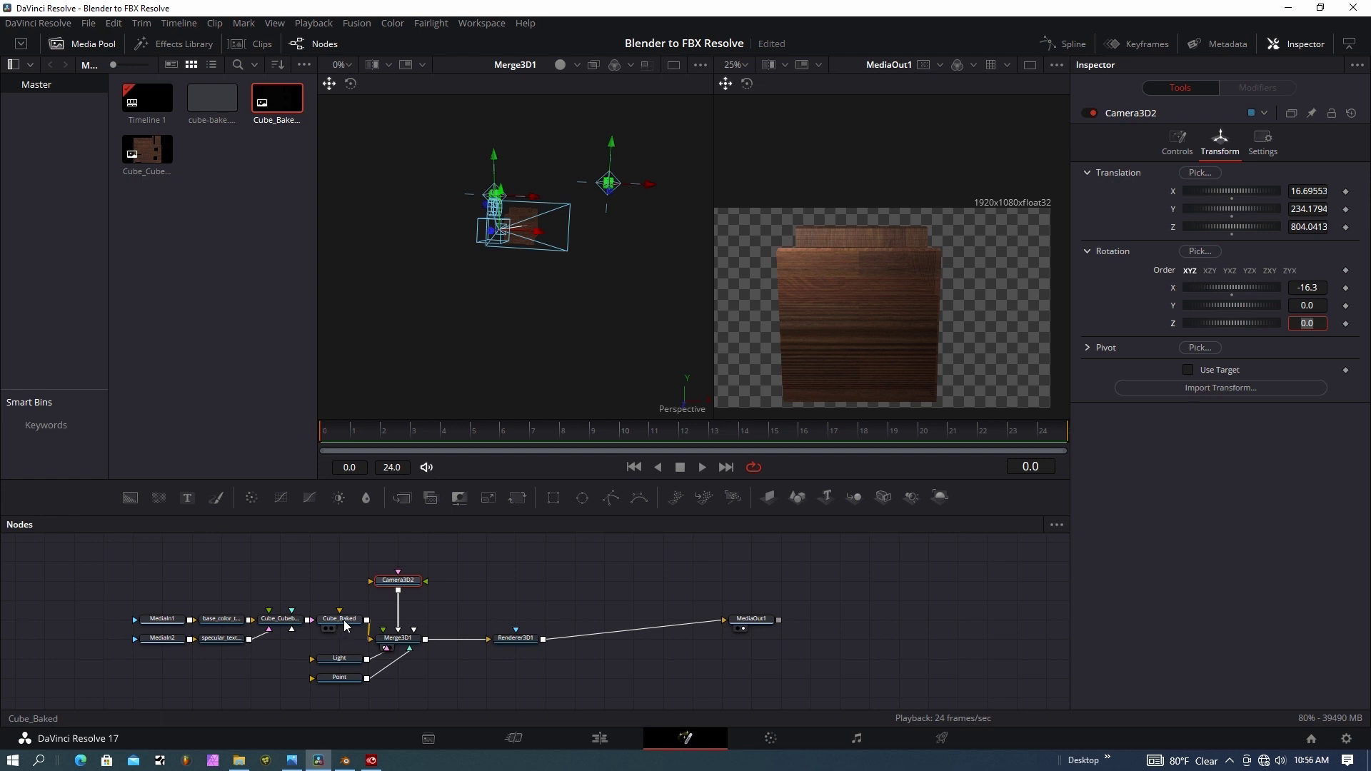
{"action": "left_click", "coordinate": [343, 619]}
{"action": "left_click", "coordinate": [1241, 147]}
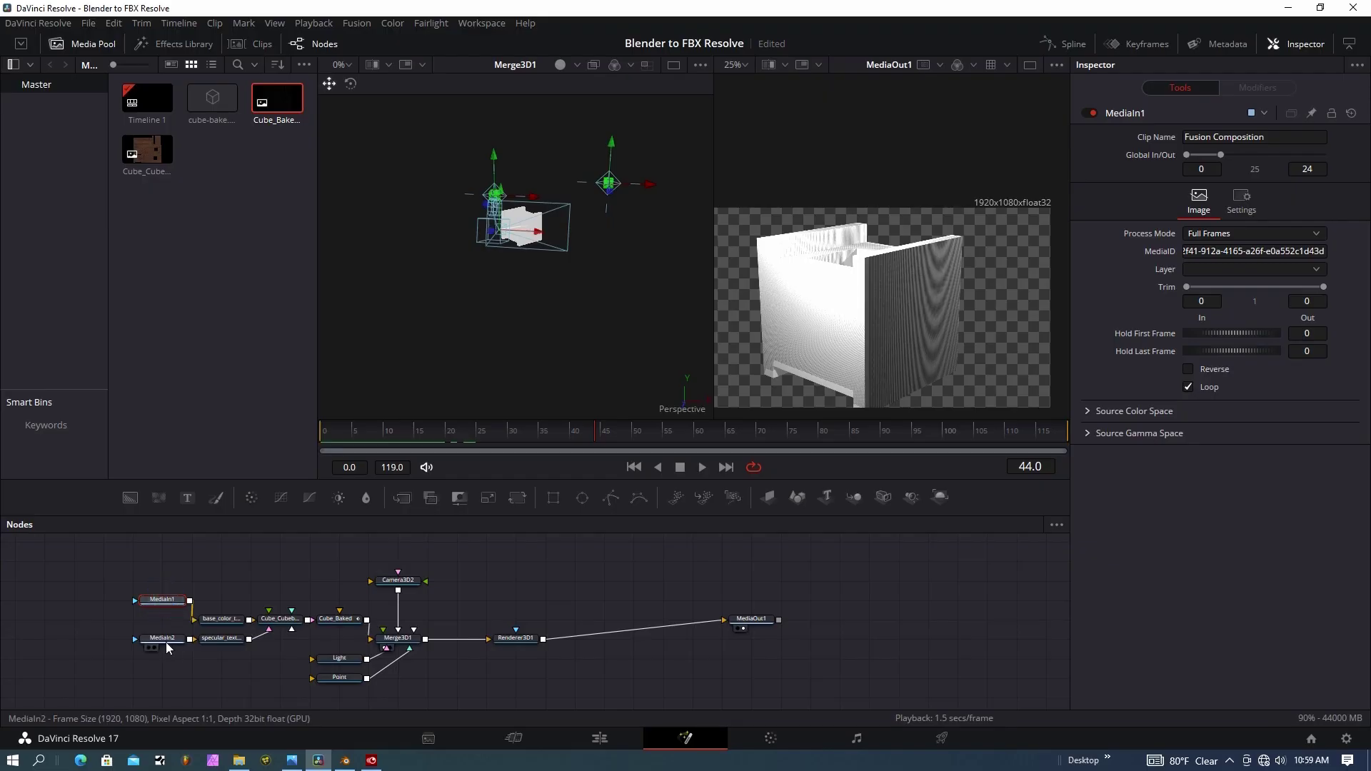
- Select the MediaIn2 node in the node graph
{"action": "left_click", "coordinate": [164, 639]}
- Extend MediaIn1 and MediaIn2 Global In/Out to frame 119, return to an early frame, and select Cube_Cubebake_baked
{"action": "left_click", "coordinate": [172, 601]}
{"action": "left_click_drag", "start_coordinate": [1222, 154], "coordinate": [1247, 154]}
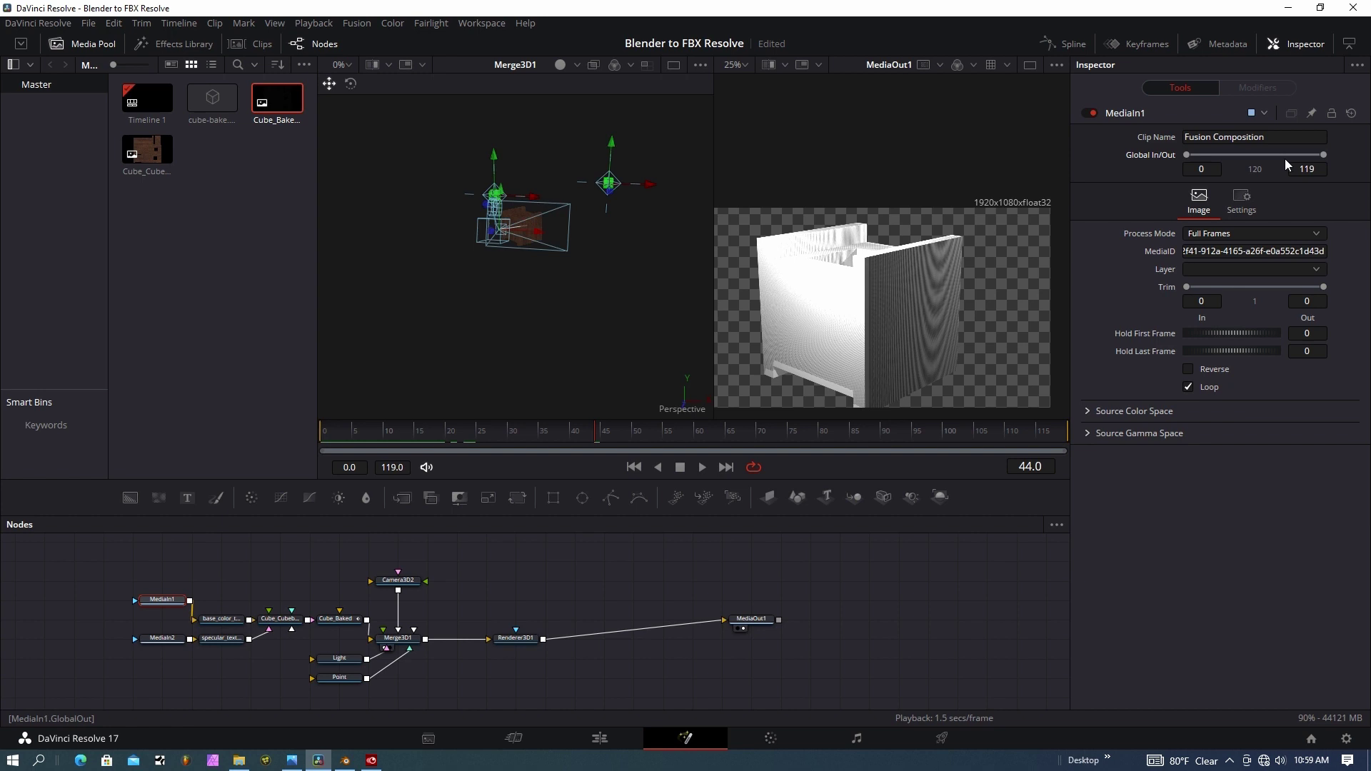
{"action": "left_click", "coordinate": [161, 639]}
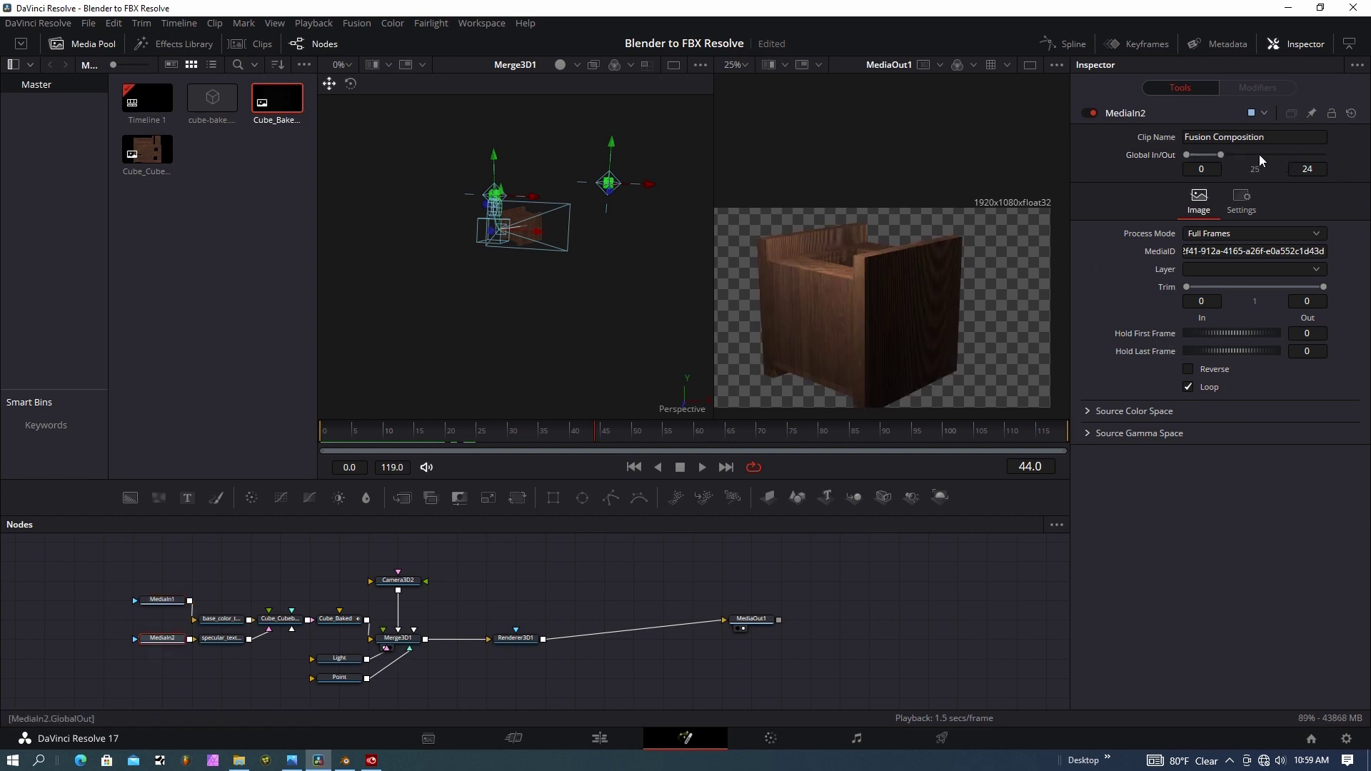
{"action": "left_click_drag", "start_coordinate": [1221, 154], "coordinate": [1344, 160]}
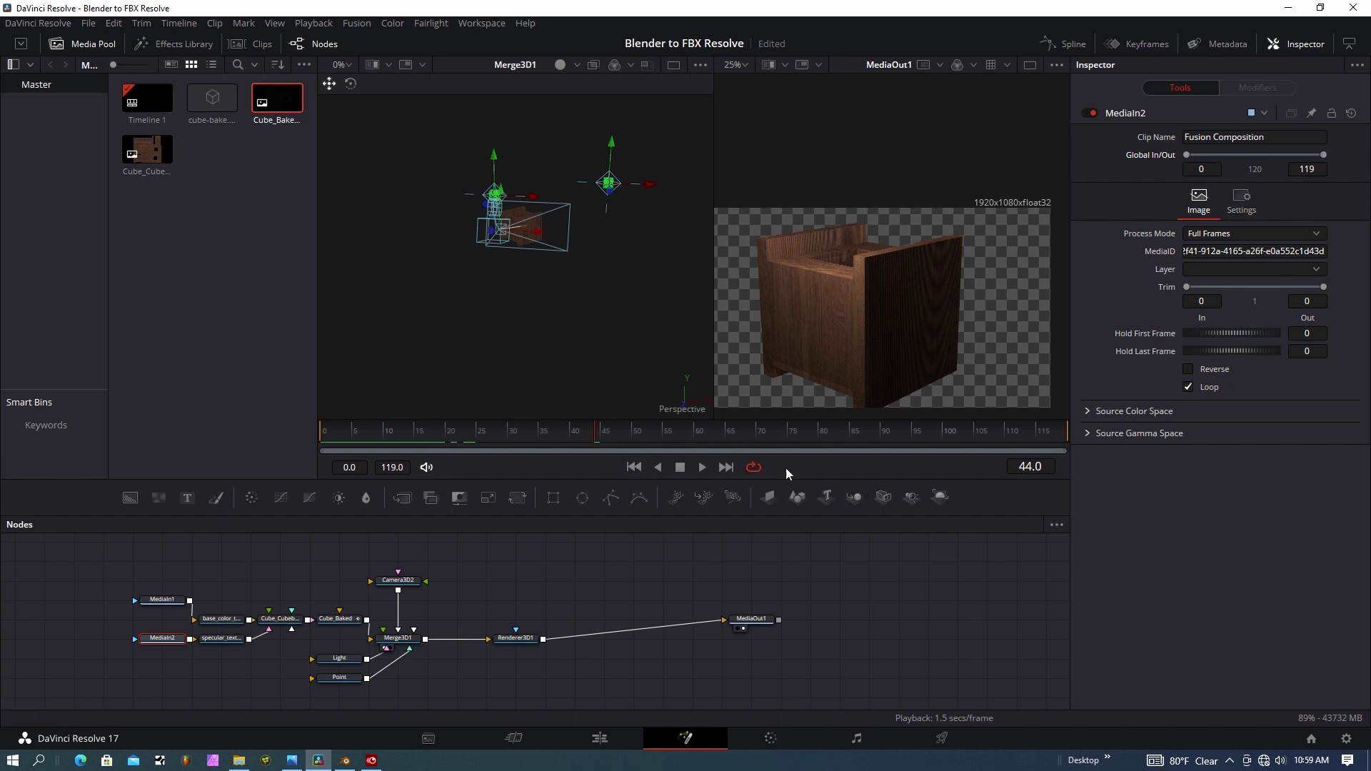
{"action": "left_click", "coordinate": [386, 433]}
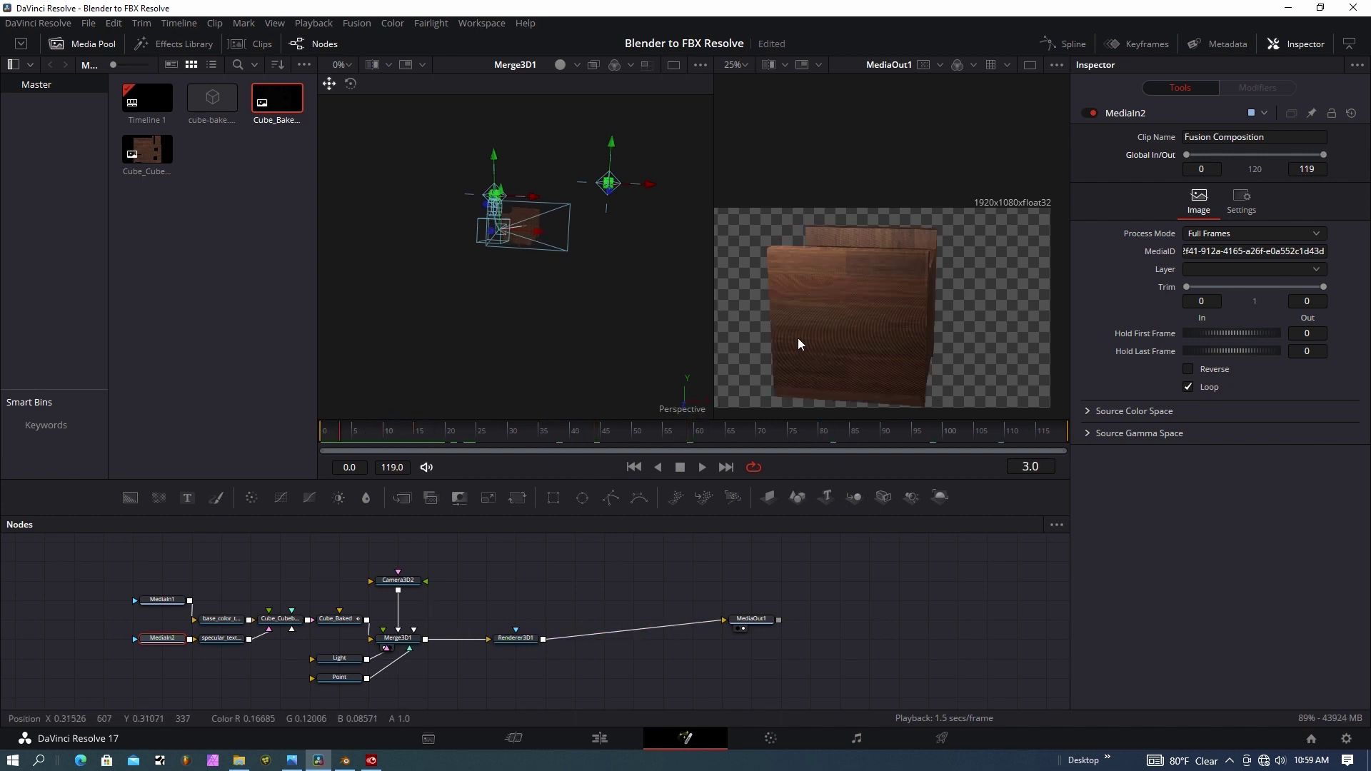
{"action": "left_click", "coordinate": [284, 618]}
- Preview the Cube_Cubebake_baked material on a sphere and move the preview light across it
{"action": "key", "text": "1"}
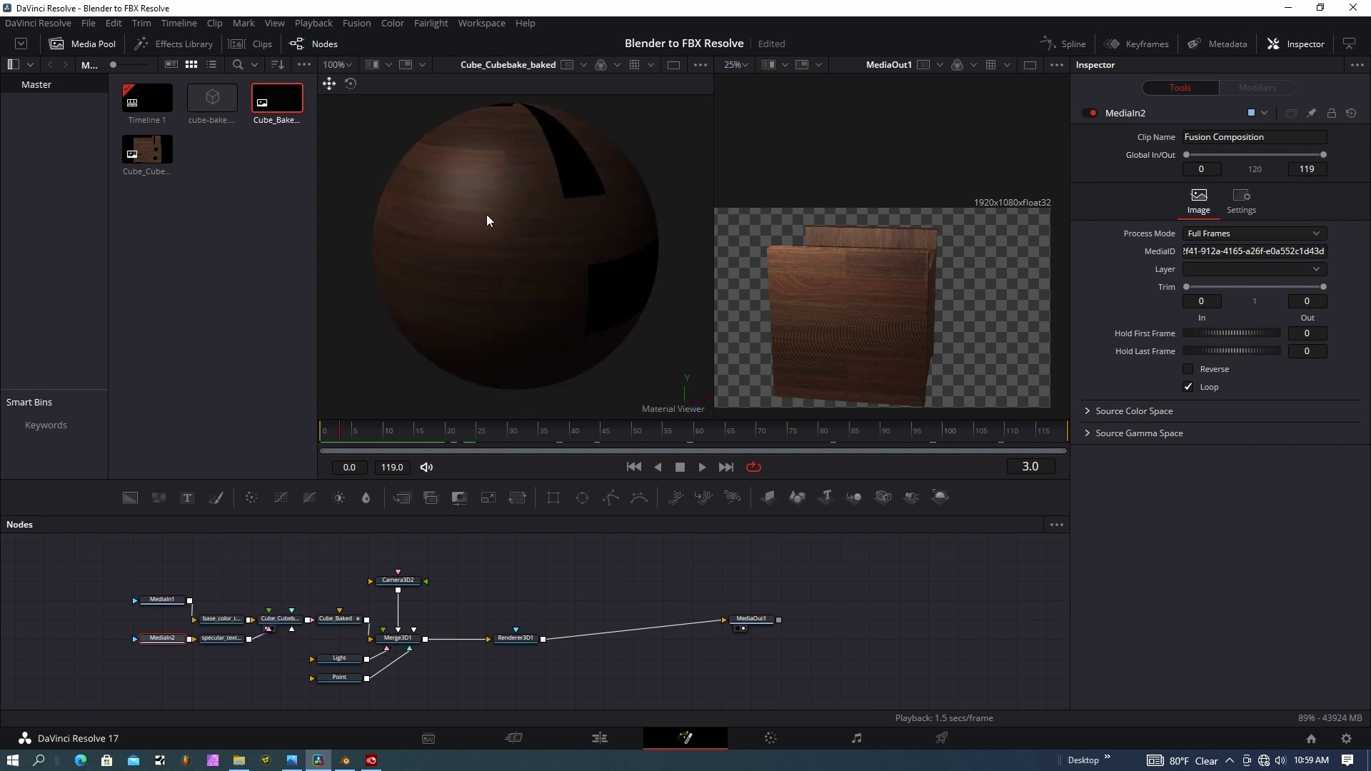
{"action": "left_click", "coordinate": [279, 619]}
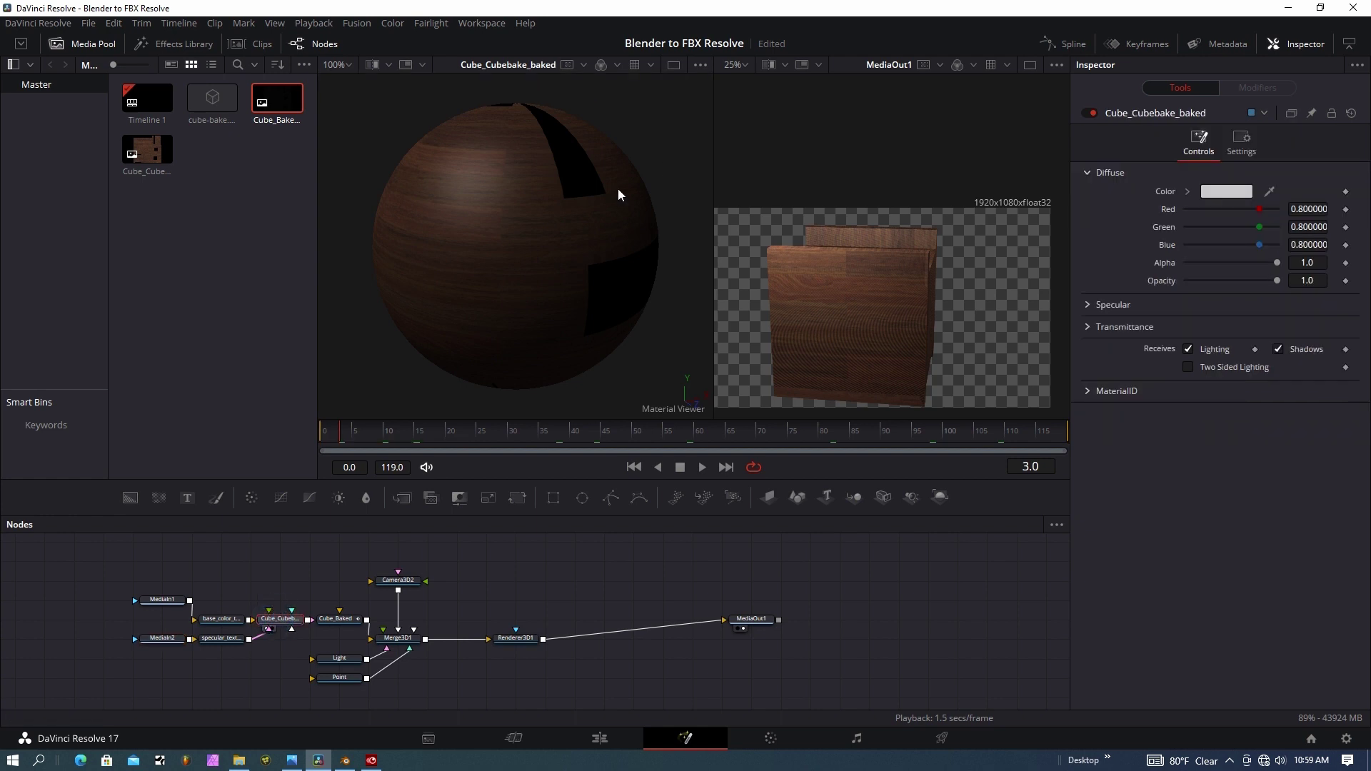
{"action": "left_click", "coordinate": [282, 625]}
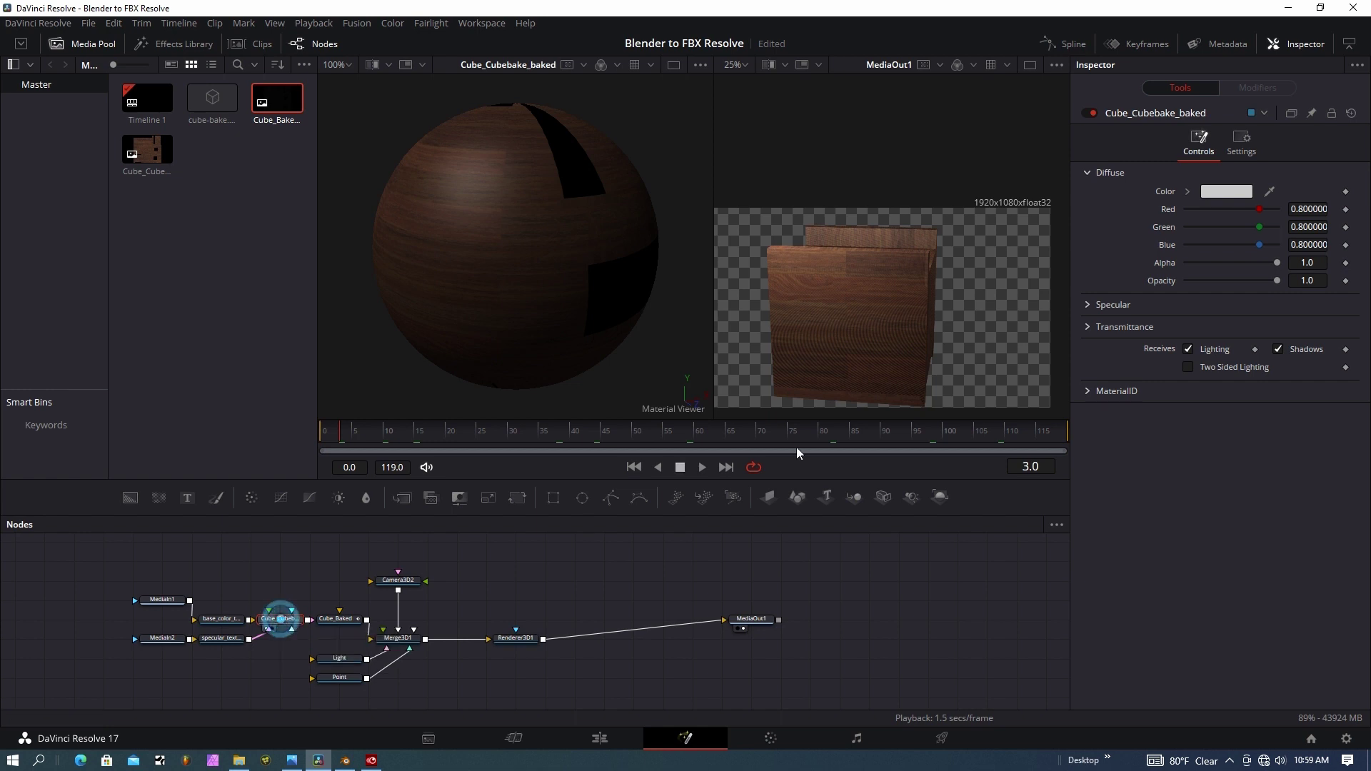
{"action": "left_click_drag", "start_coordinate": [534, 263], "coordinate": [489, 247]}
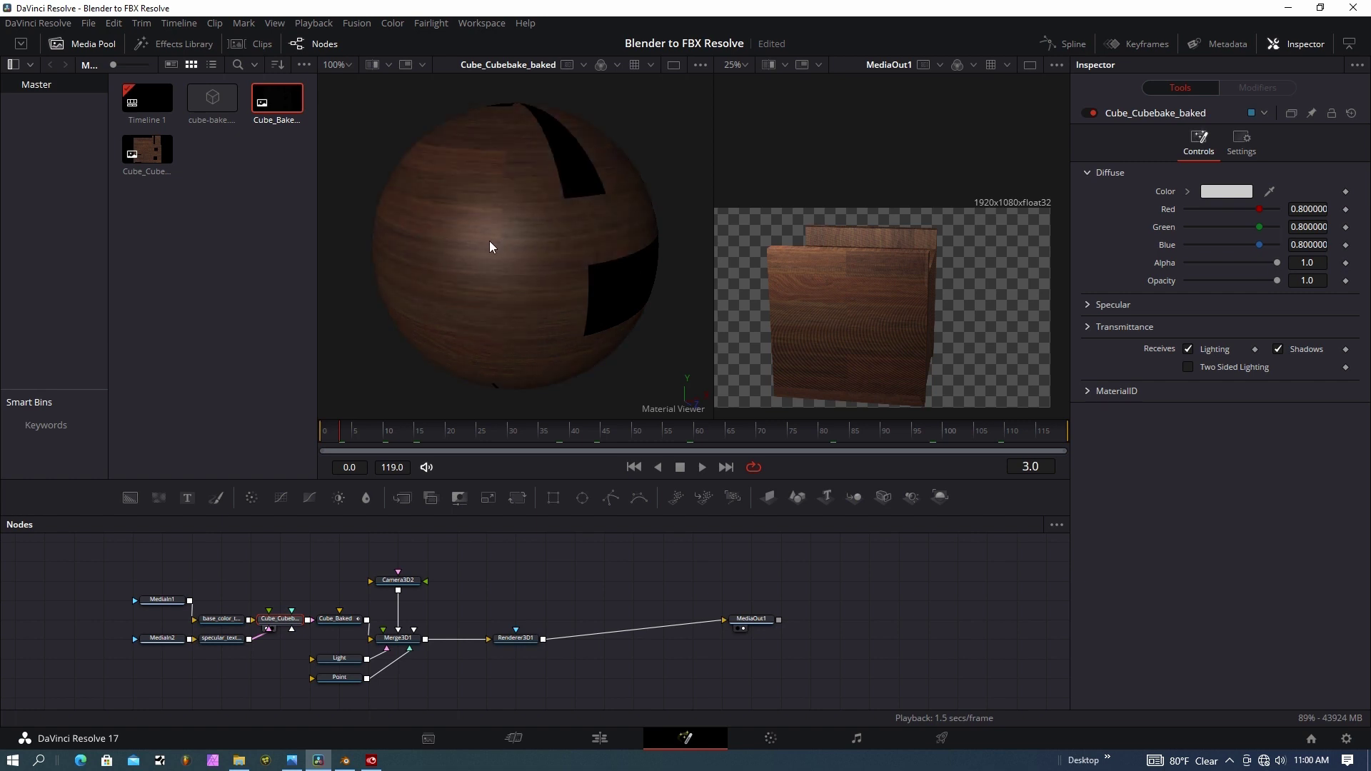
- Give the material specular intensity 0.756 and exponent 38.1
{"action": "left_click", "coordinate": [1090, 305]}
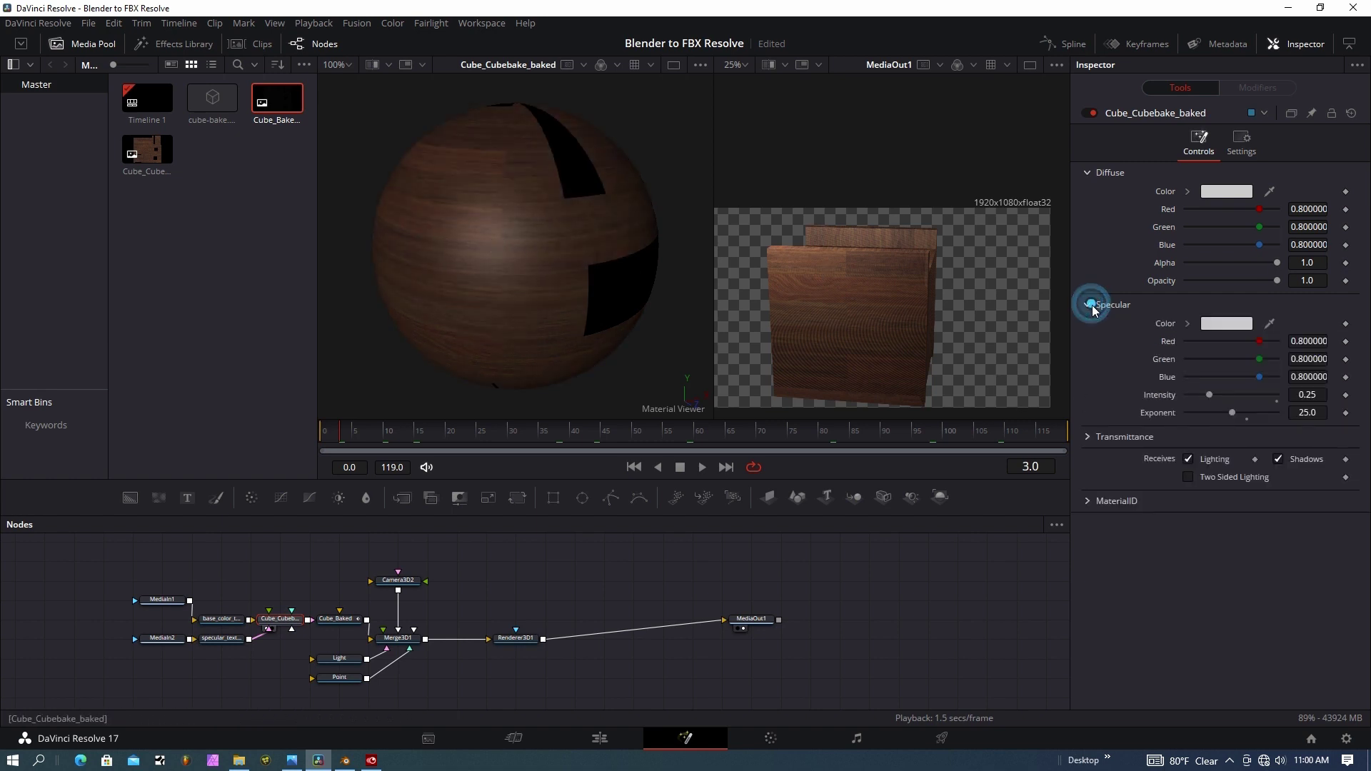
{"action": "left_click_drag", "start_coordinate": [1211, 394], "coordinate": [1251, 396]}
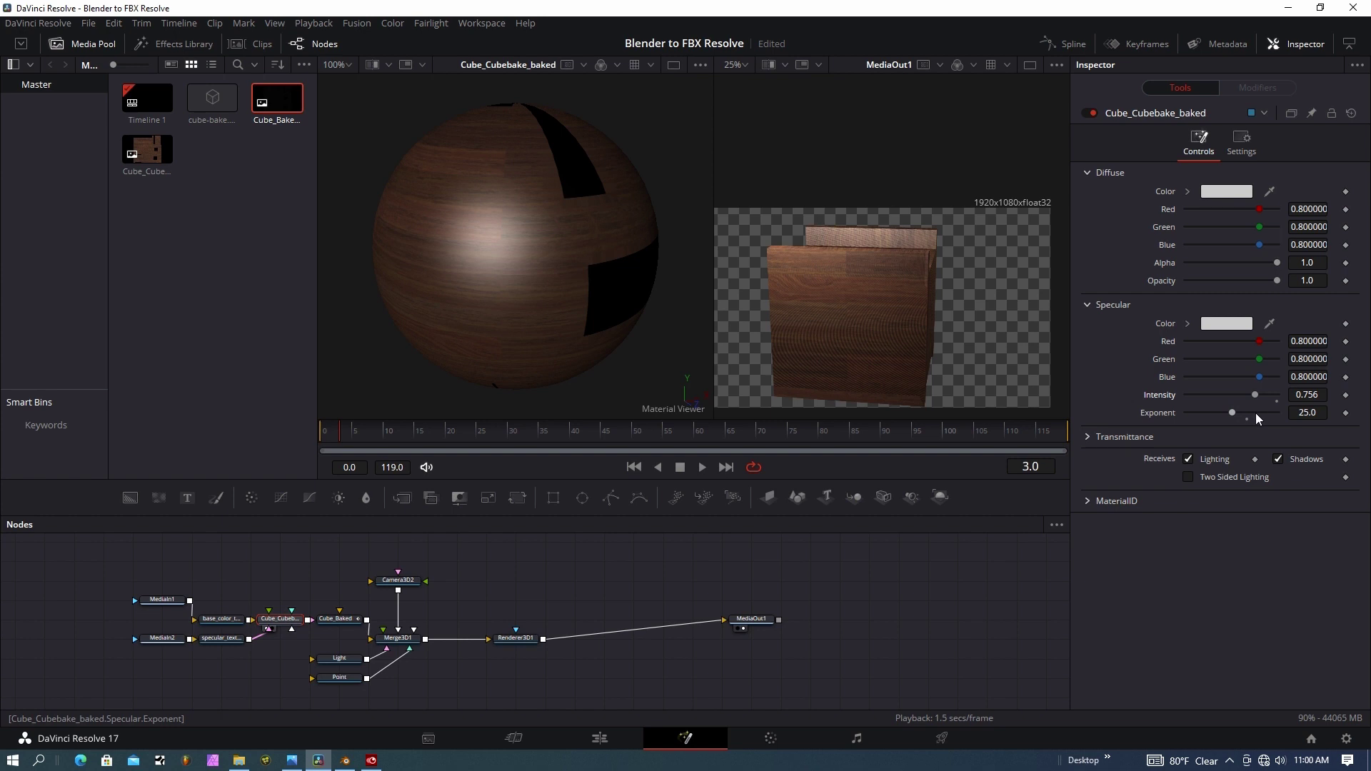
{"action": "left_click_drag", "start_coordinate": [1260, 413], "coordinate": [1241, 417]}
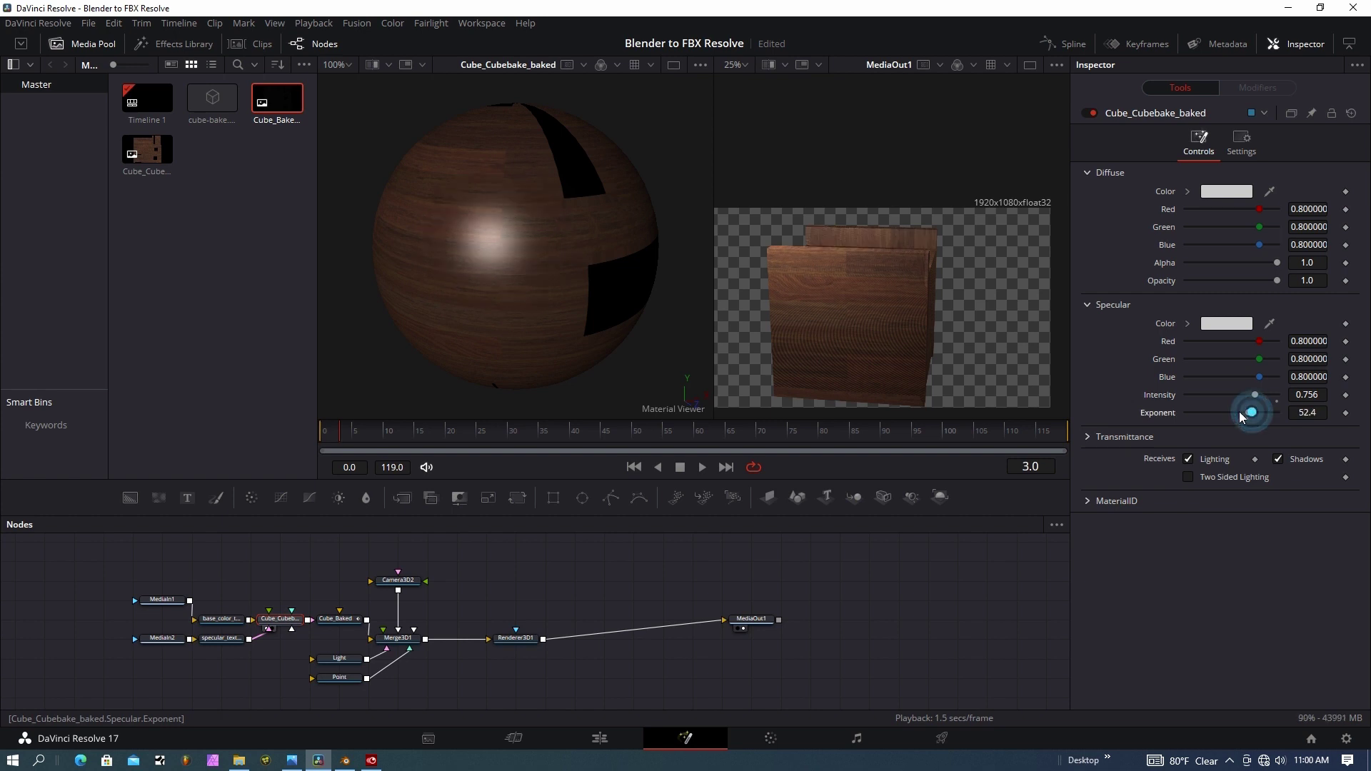